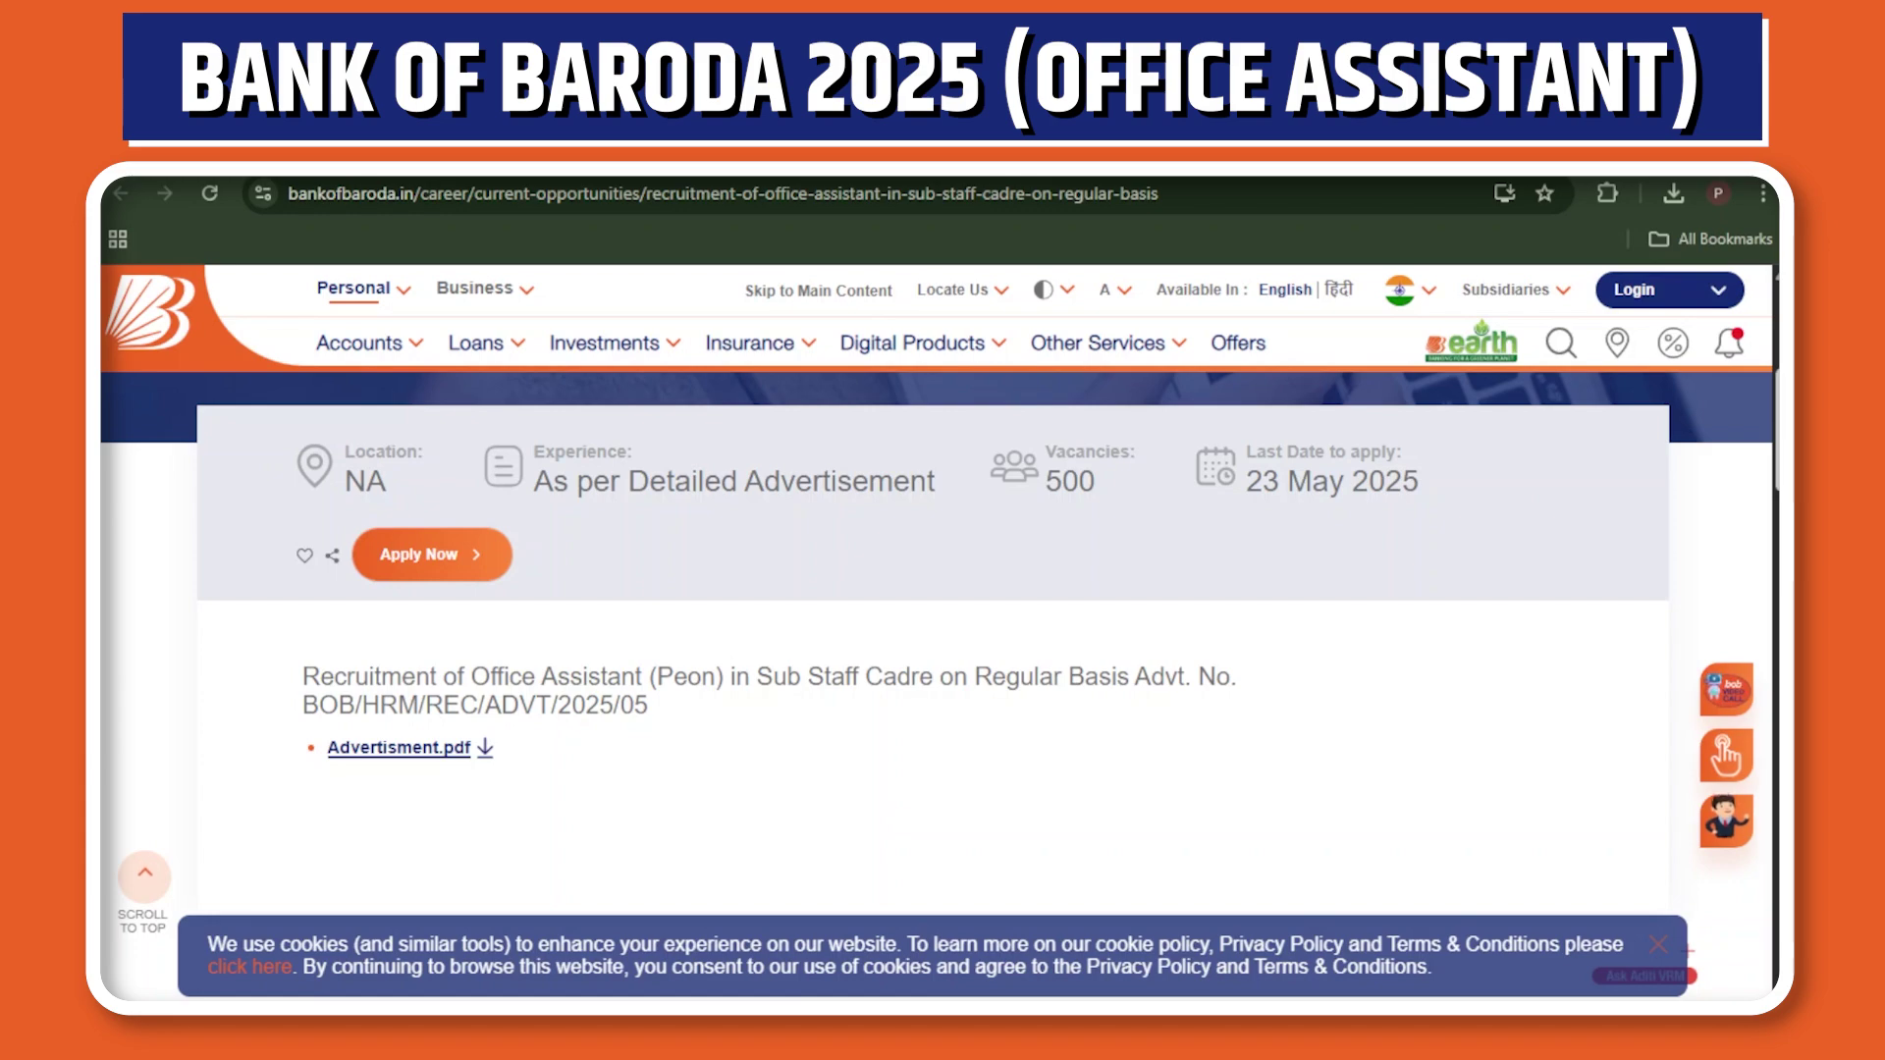
# Scroll through the advertisement PDF's state-wise vacancy table and the eligibility details on page 2.
pyautogui.scroll(-5, 1358, 427)
pyautogui.scroll(-10, 940, 639)
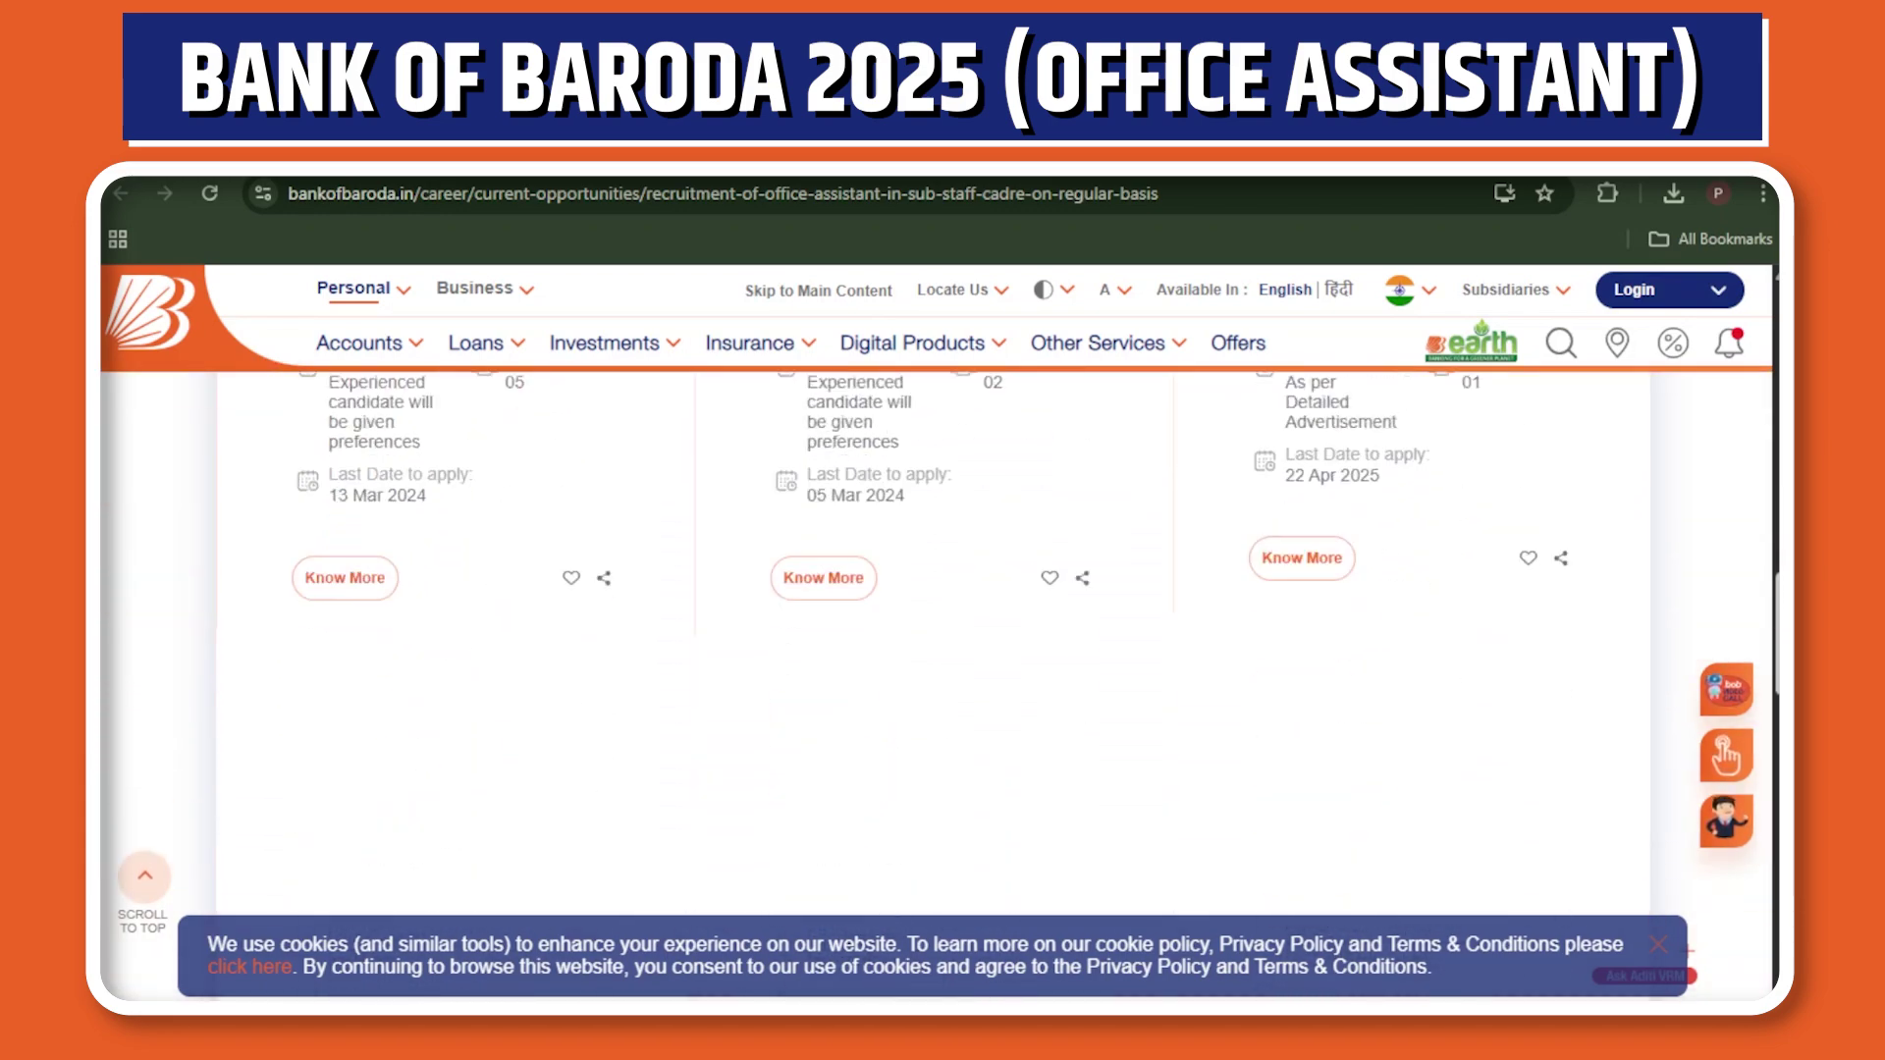
pyautogui.scroll(15, 941, 638)
pyautogui.scroll(4, 940, 638)
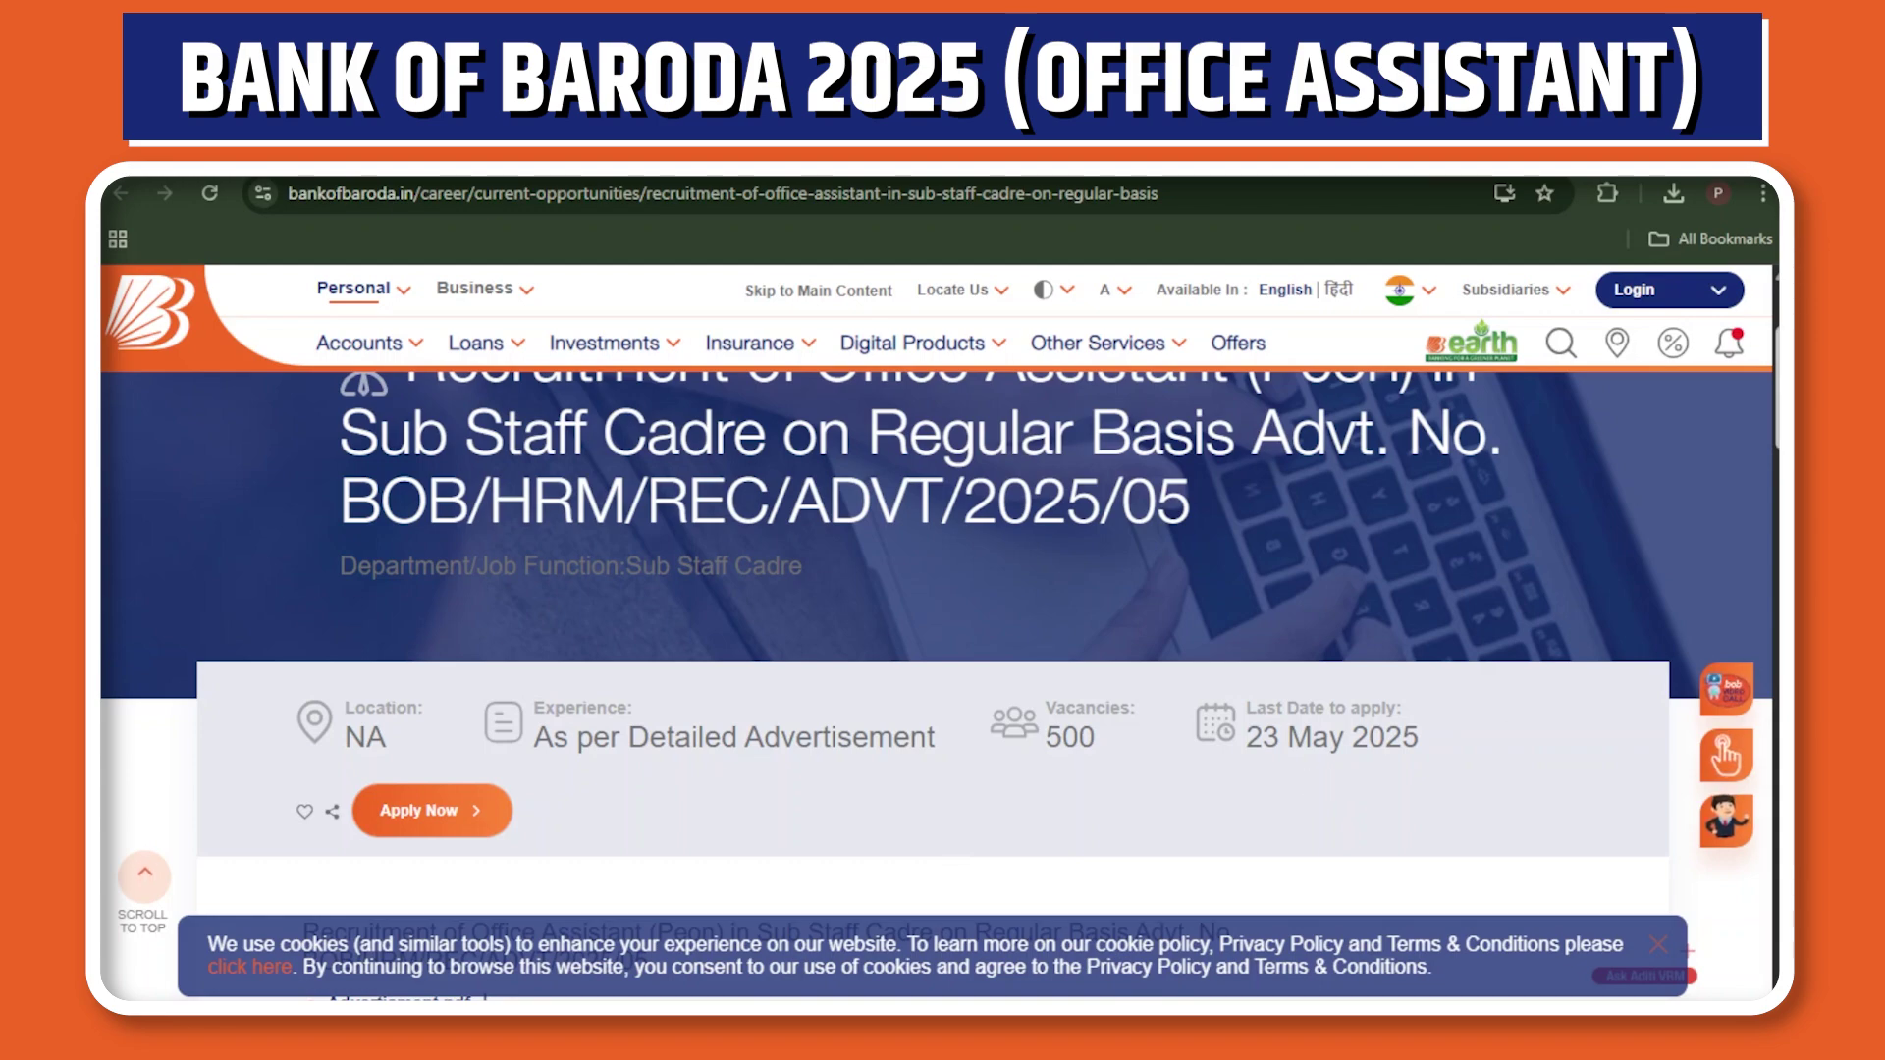
pyautogui.scroll(3, 1512, 699)
pyautogui.scroll(-1, 937, 668)
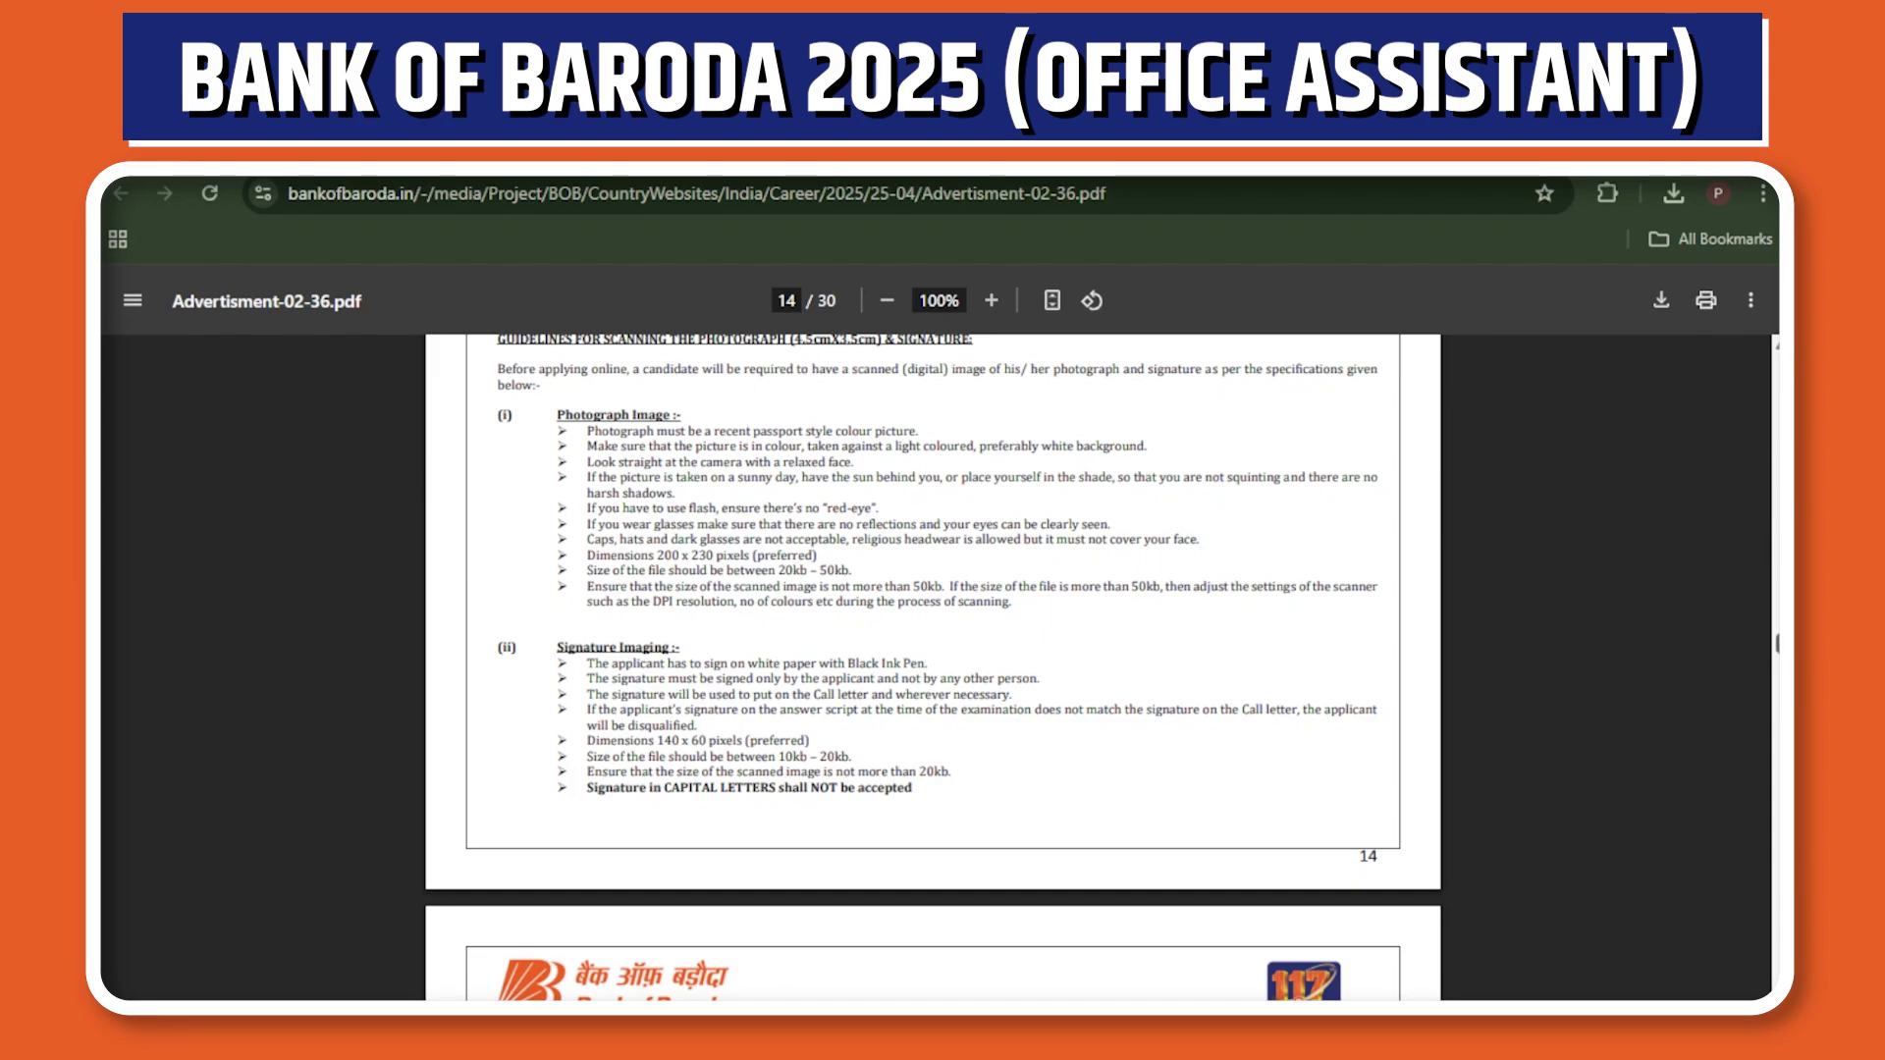
pyautogui.scroll(20, 932, 668)
pyautogui.scroll(-10, 933, 668)
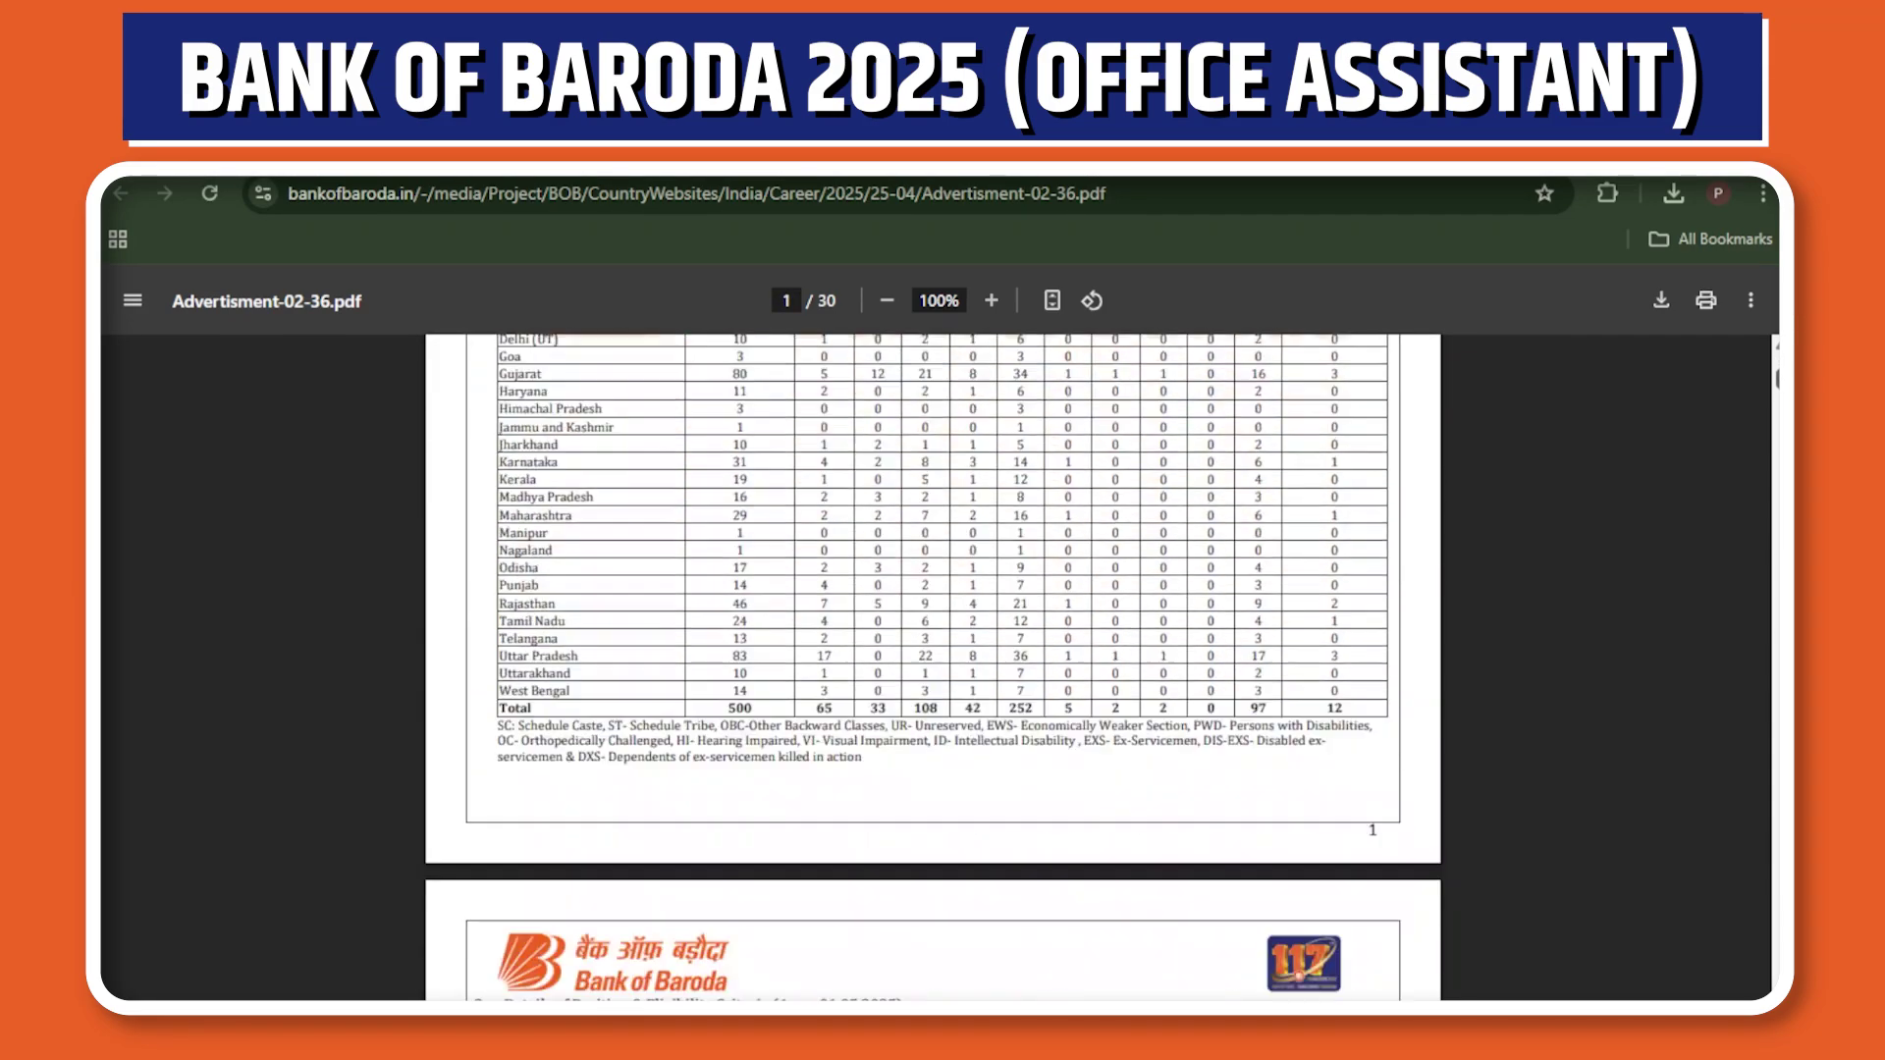
pyautogui.scroll(-1, 932, 667)
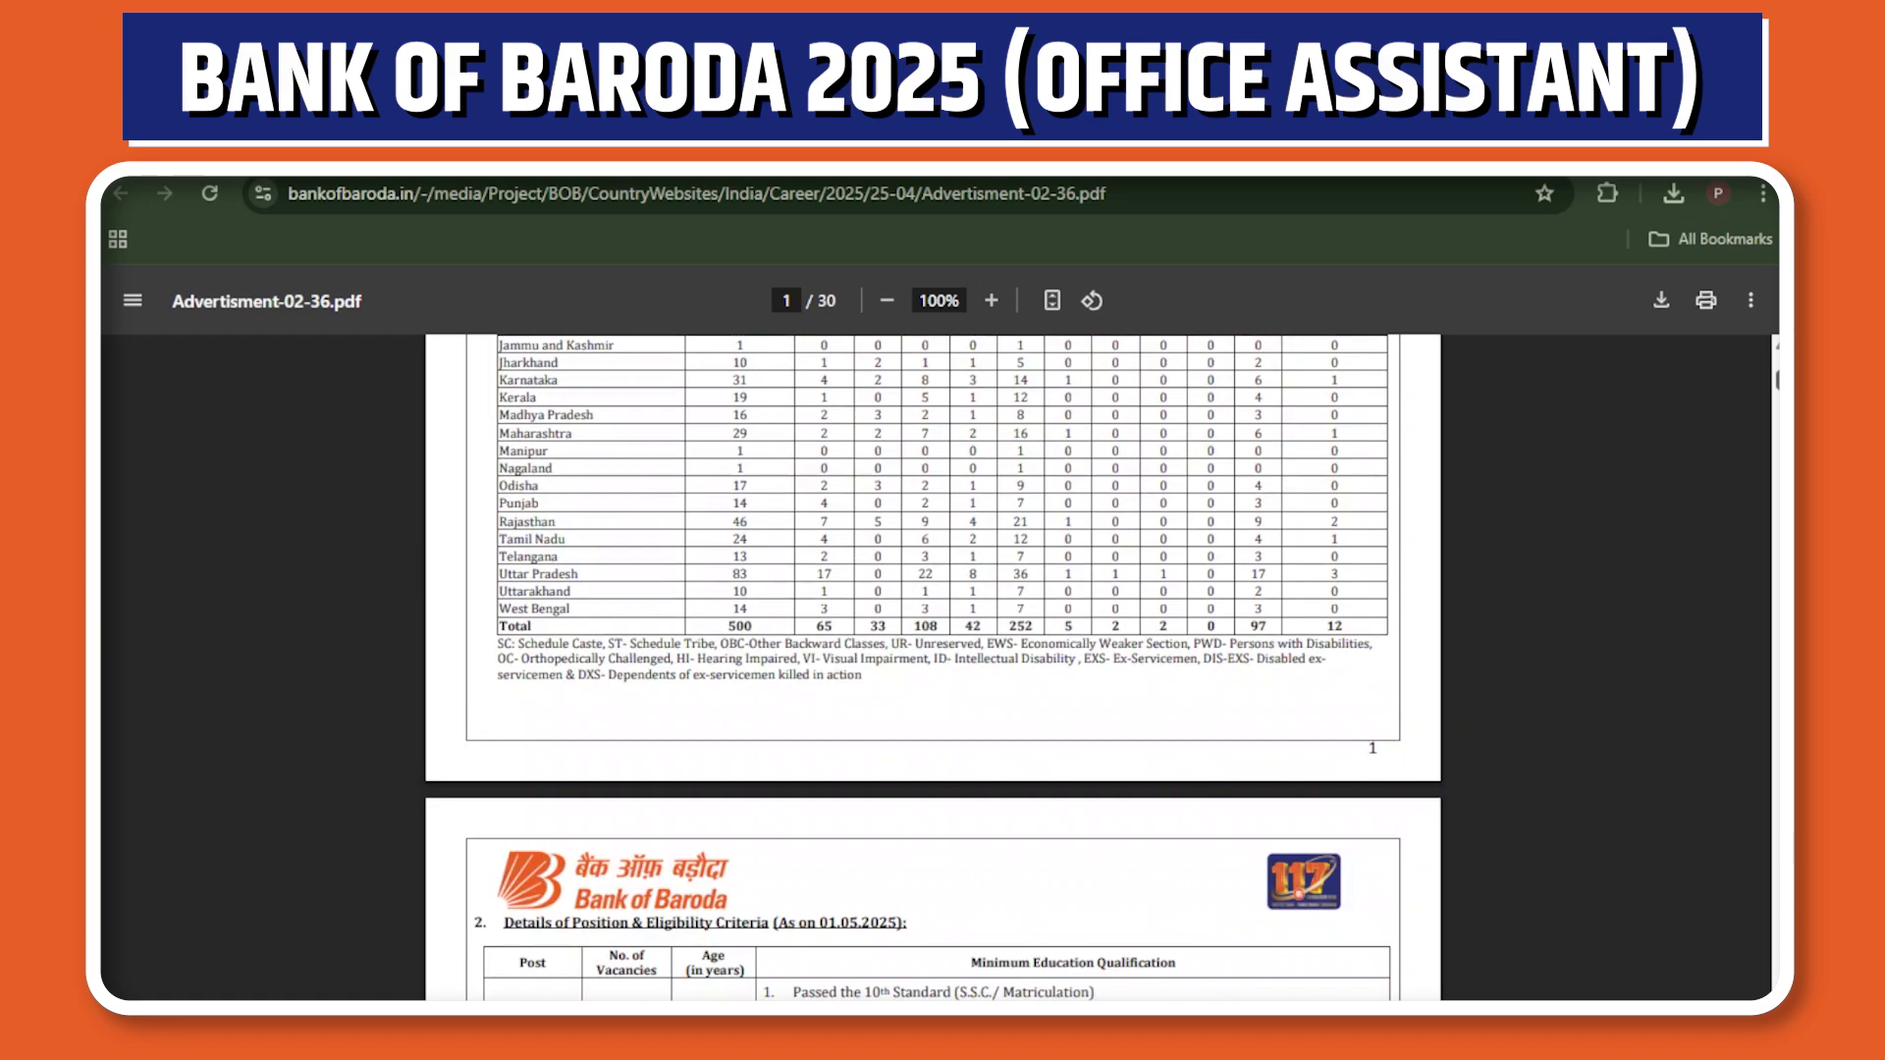
pyautogui.scroll(5, 933, 668)
pyautogui.scroll(-4, 932, 668)
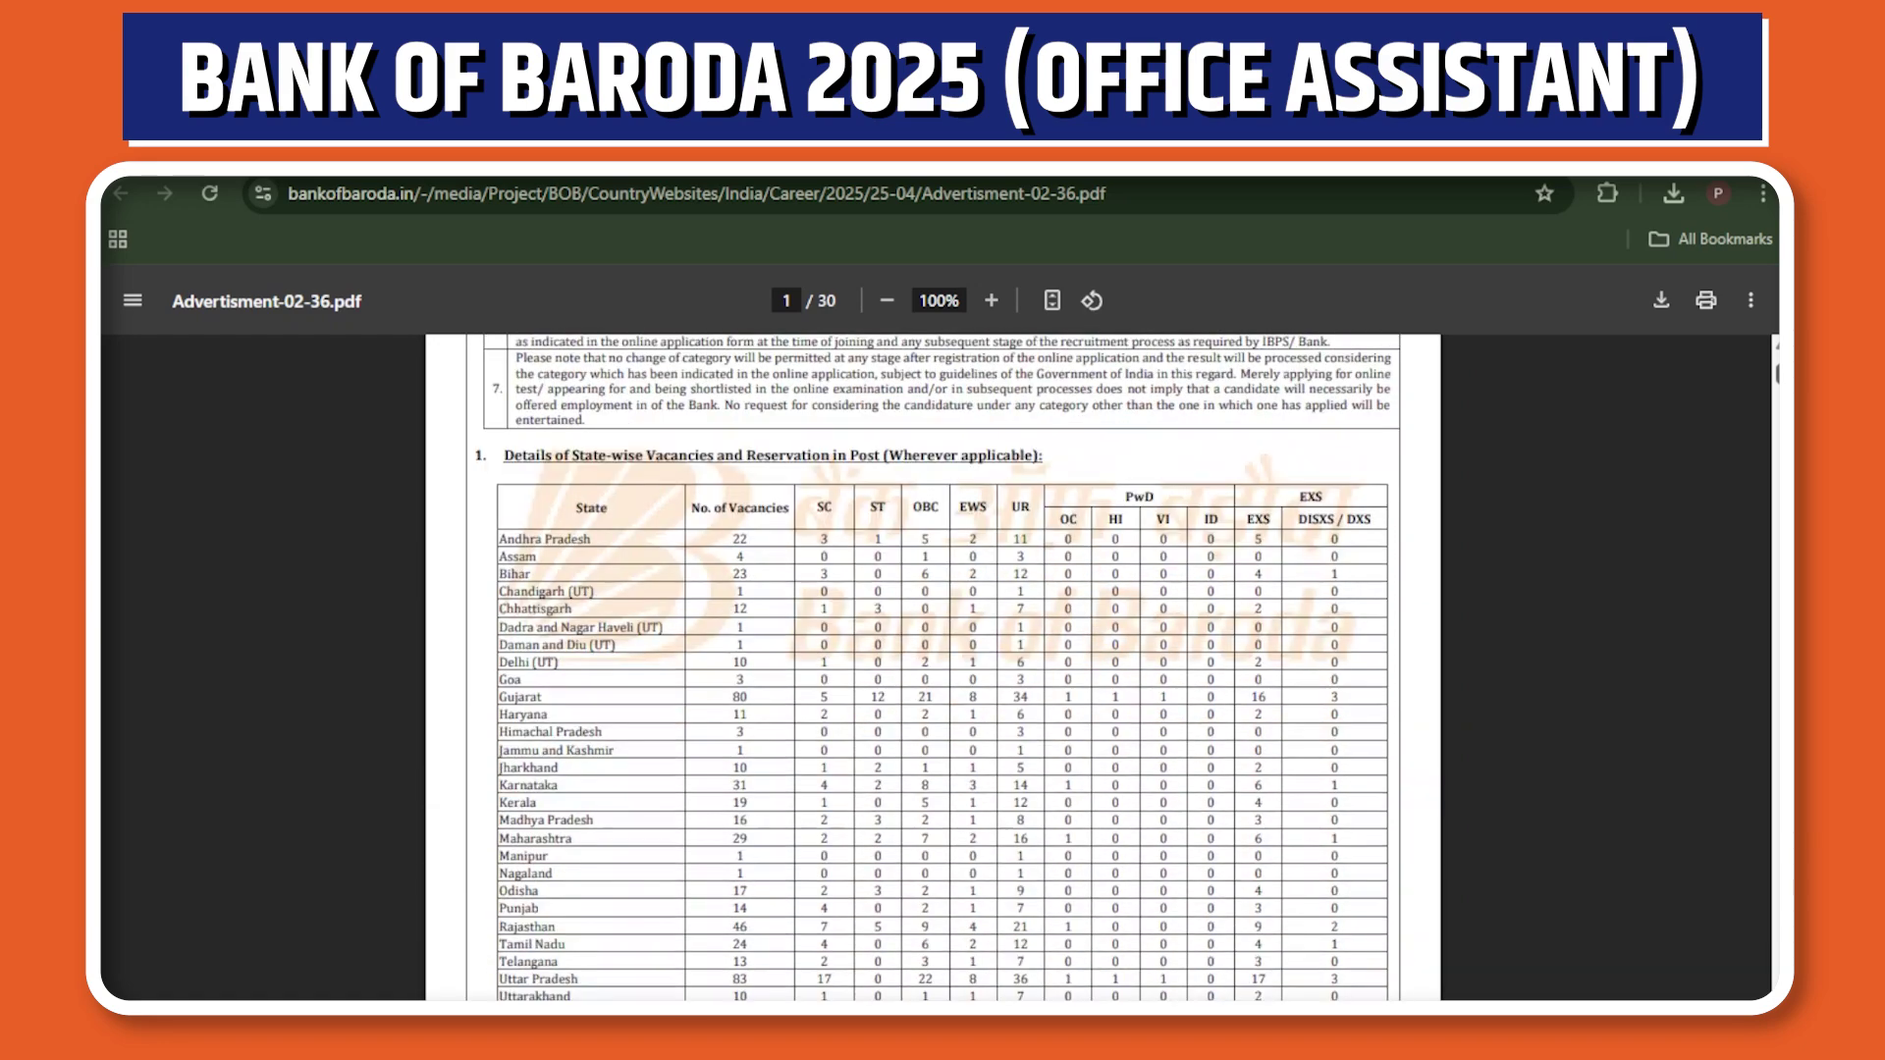
pyautogui.scroll(-10, 933, 668)
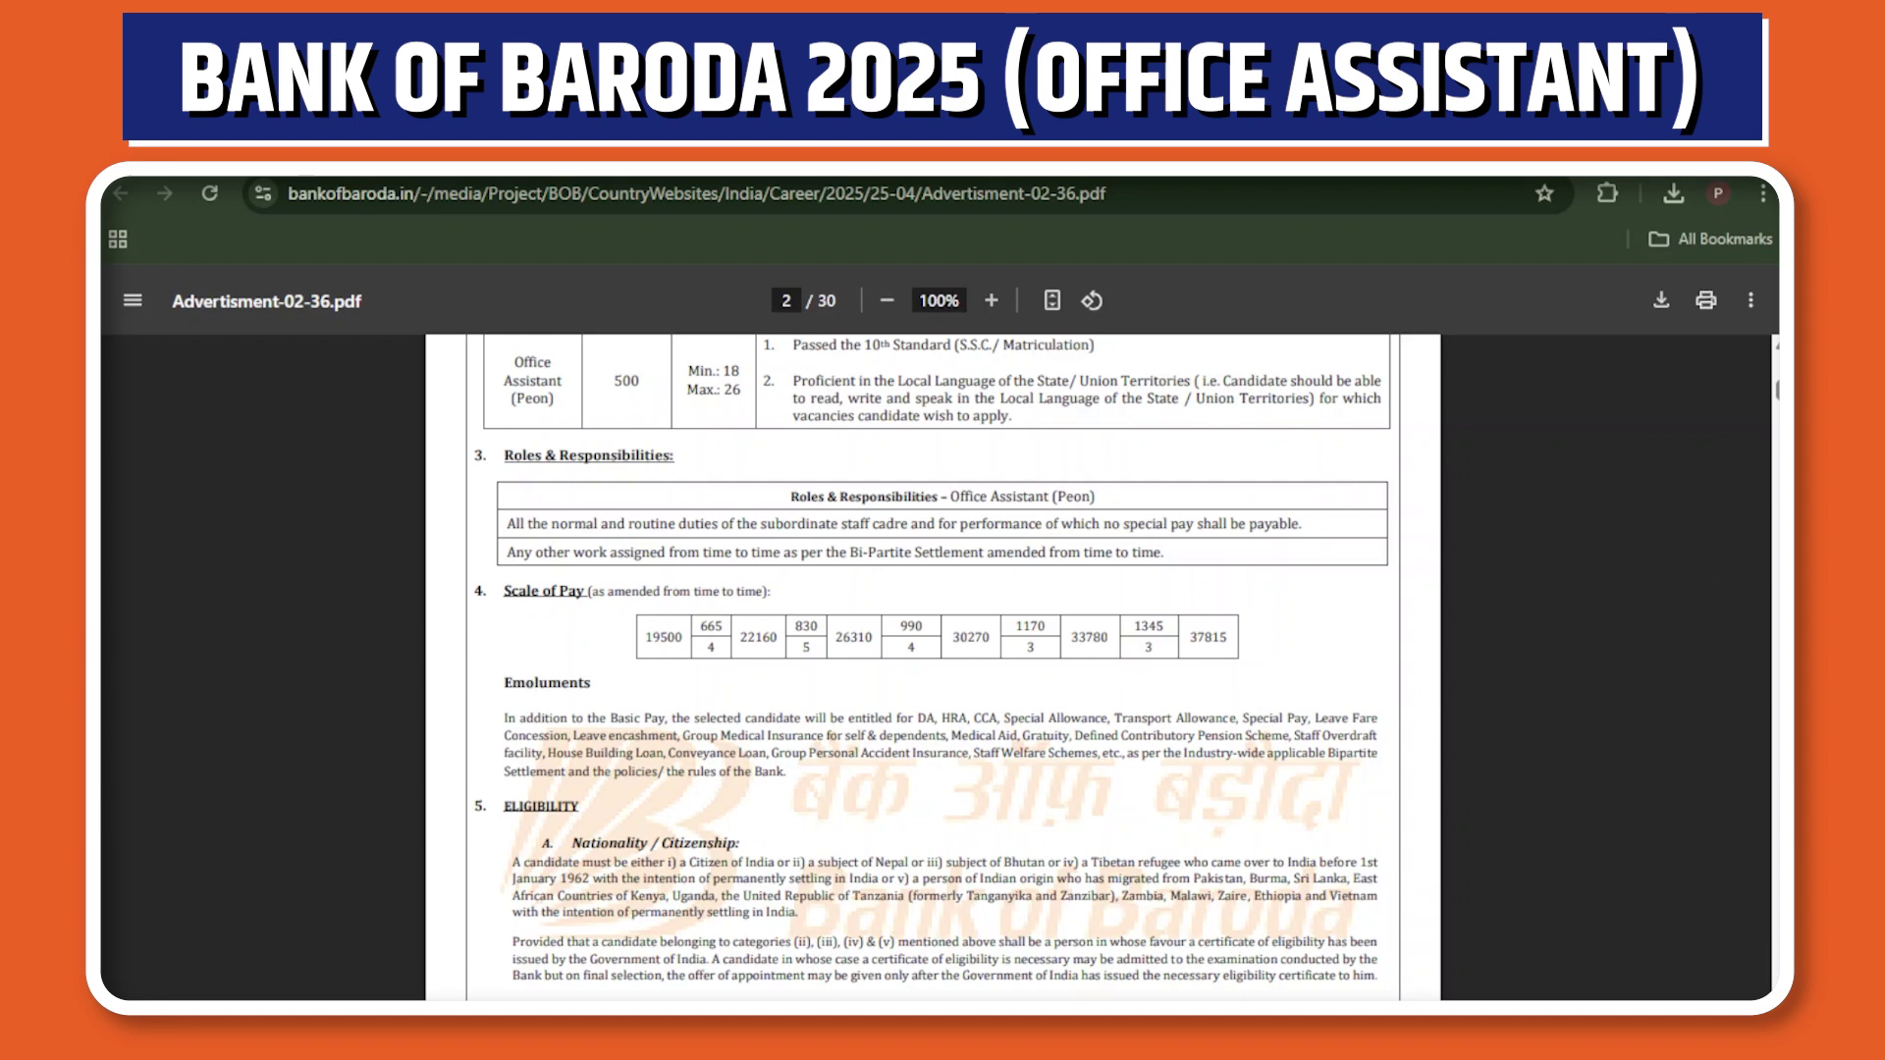
pyautogui.scroll(3, 933, 668)
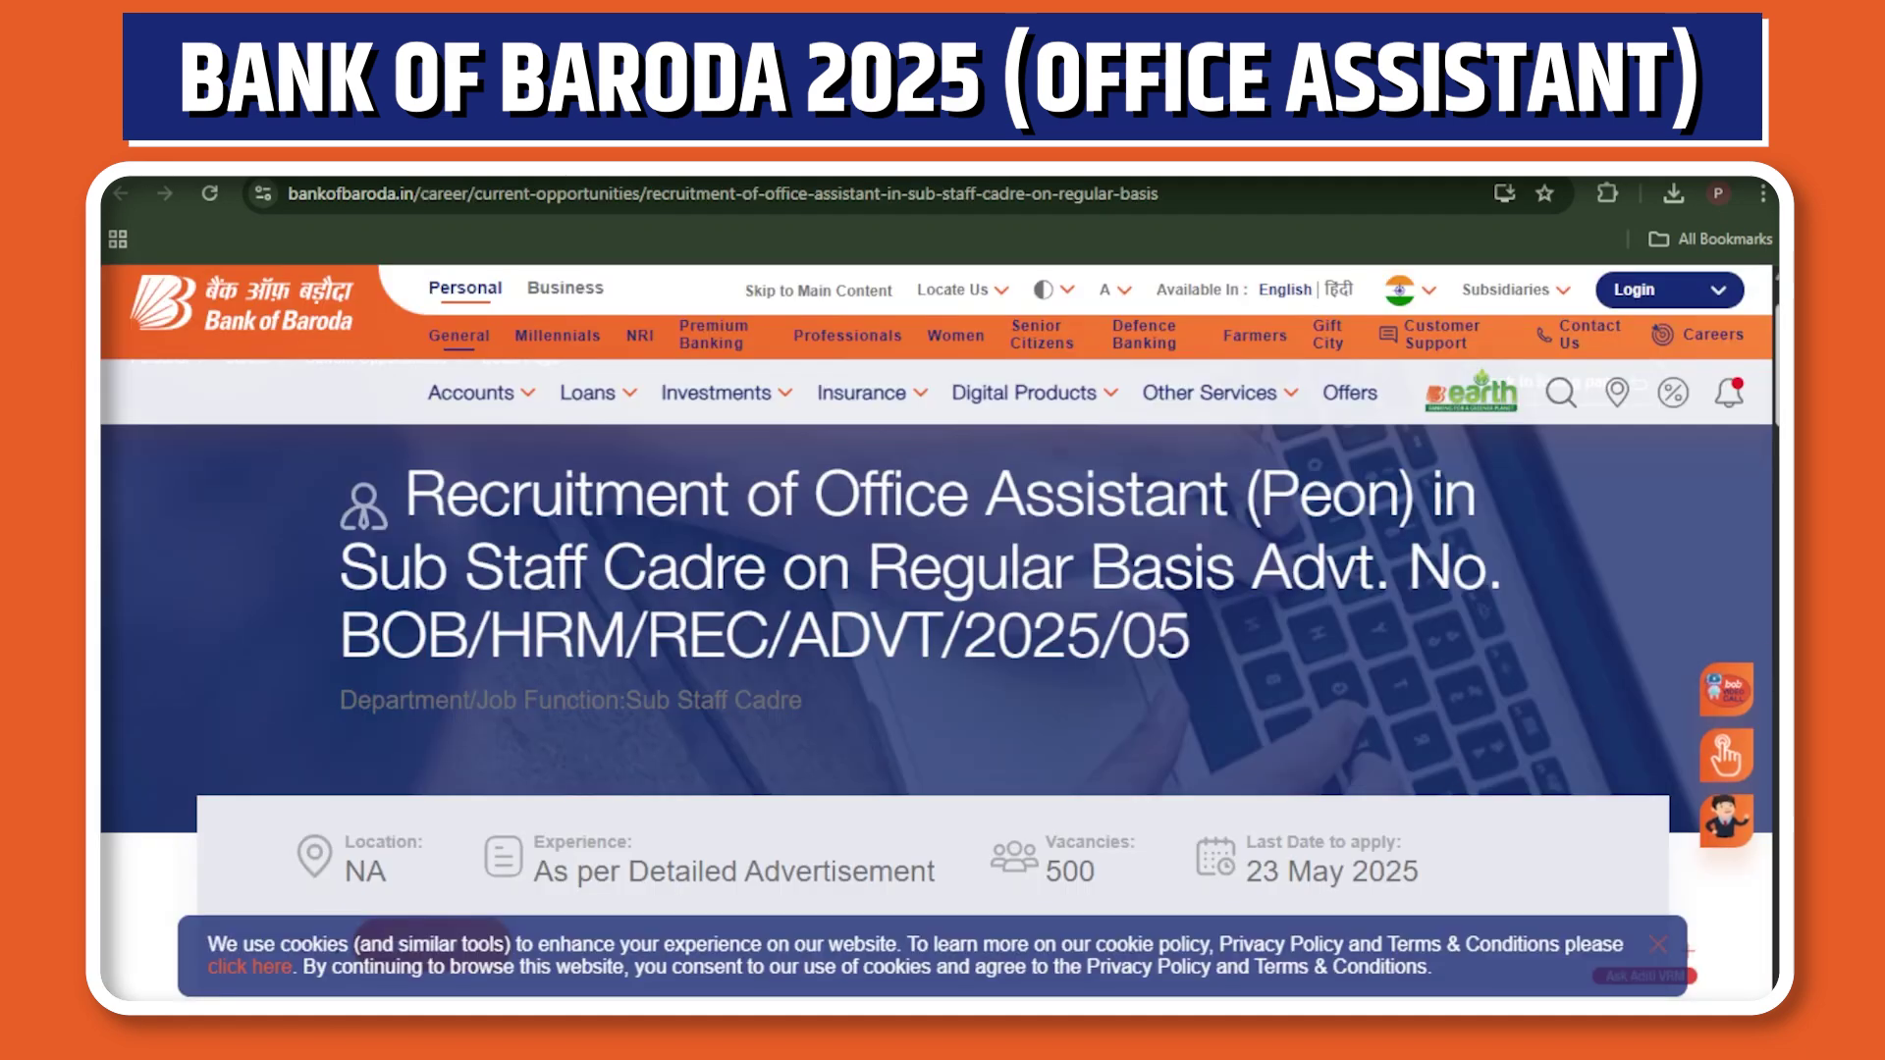
# Follow Apply Now to the IBPS portal and start a new candidate registration.
pyautogui.scroll(-5, 528, 589)
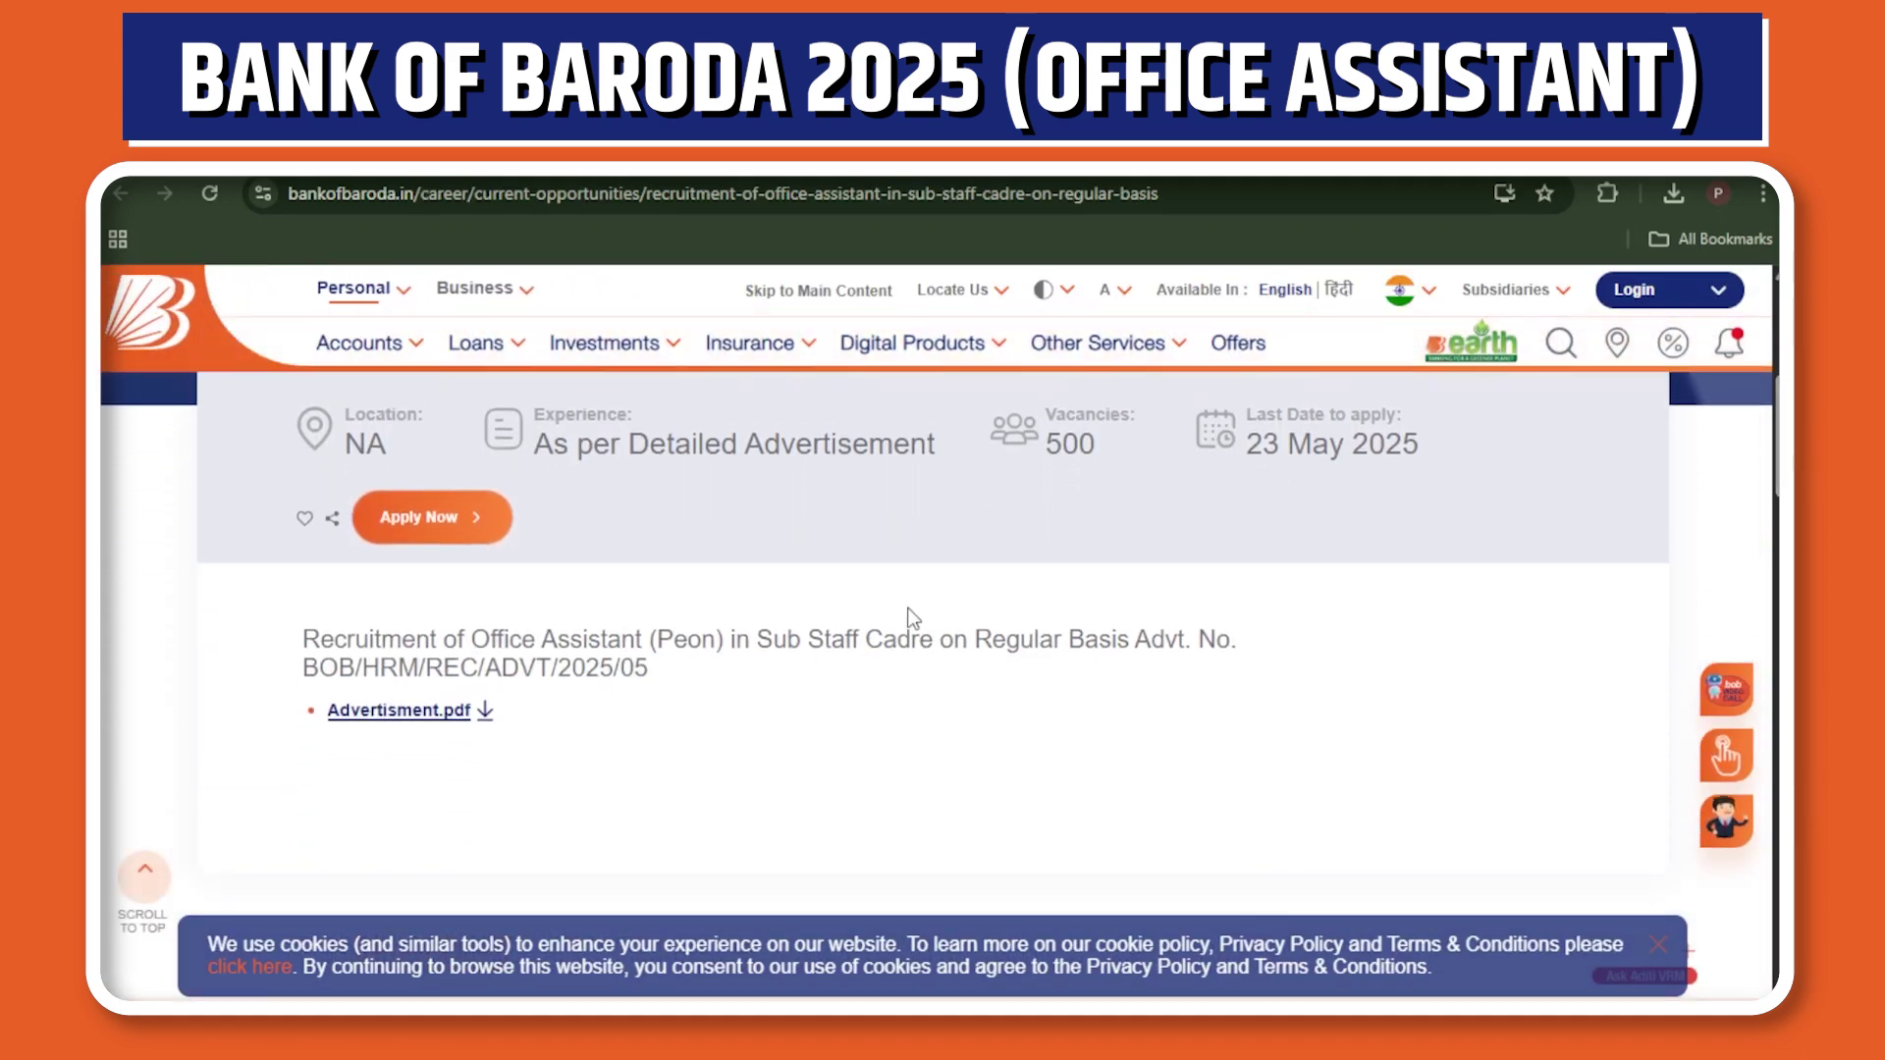
pyautogui.click(405, 521)
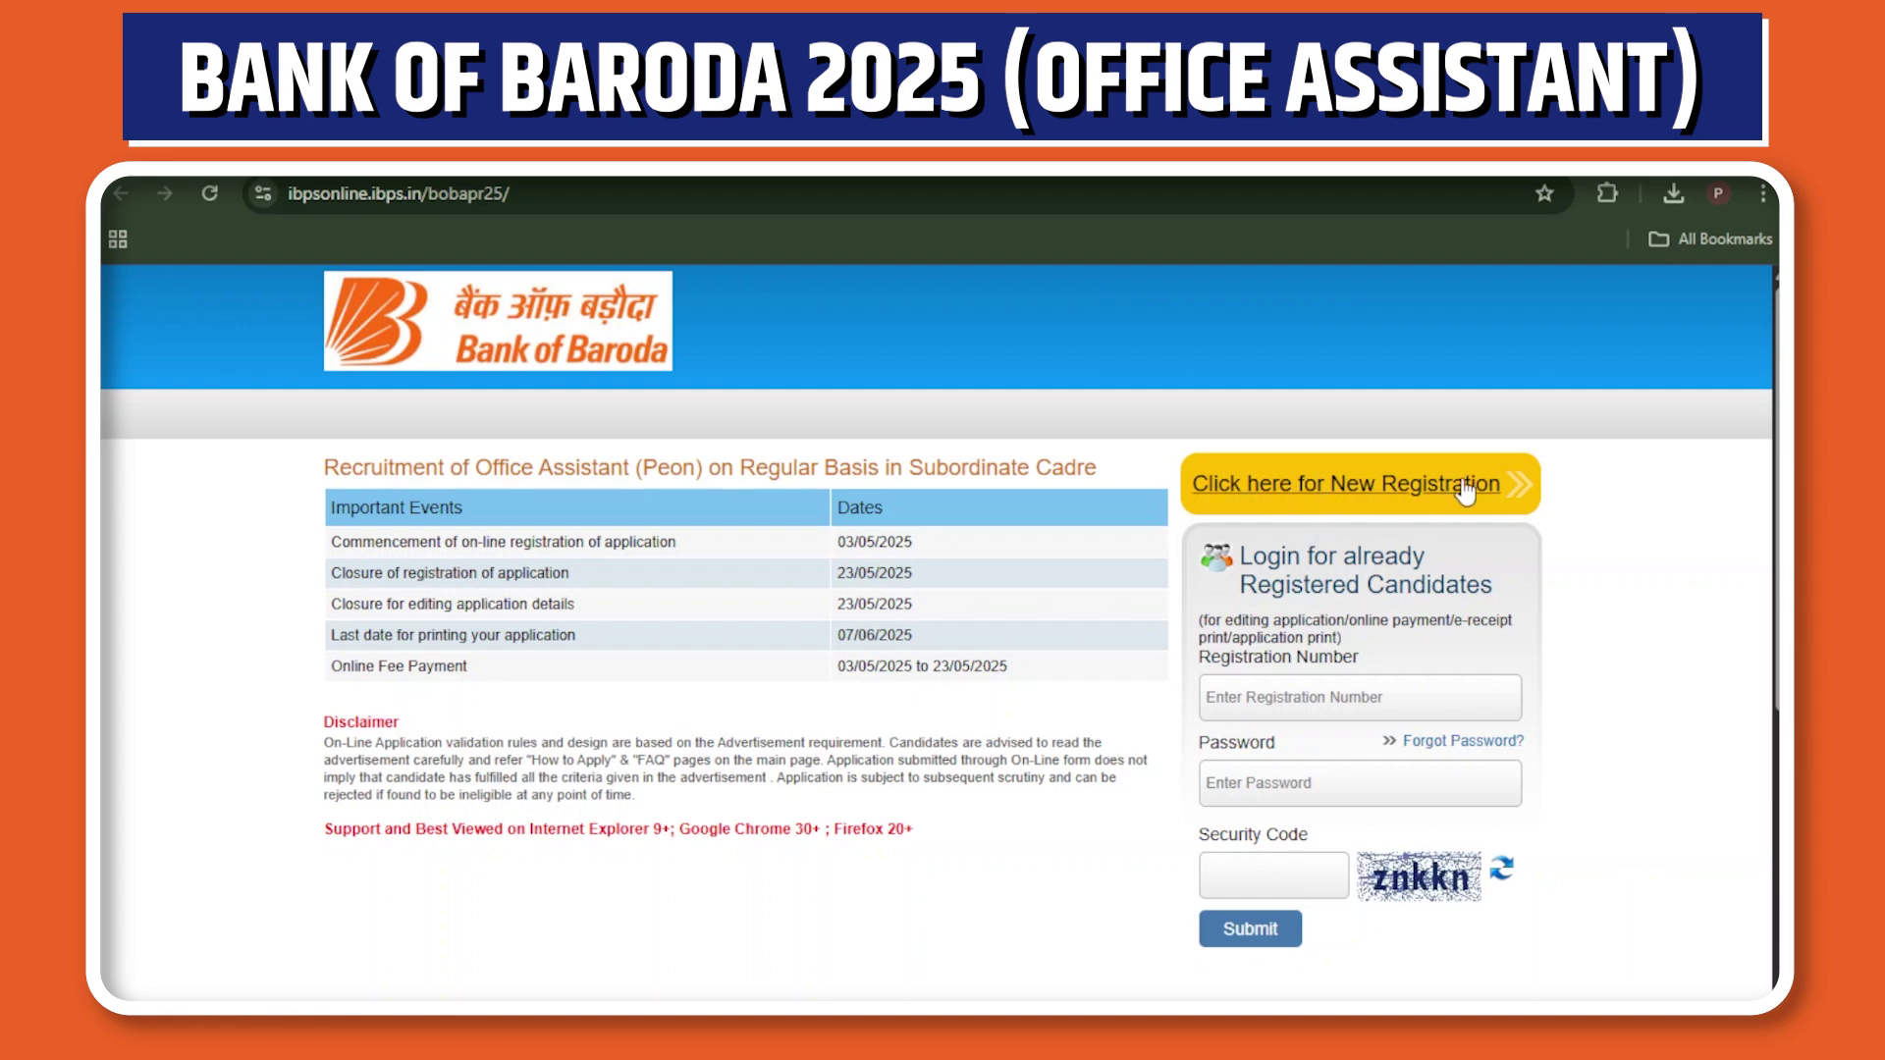
pyautogui.click(1518, 487)
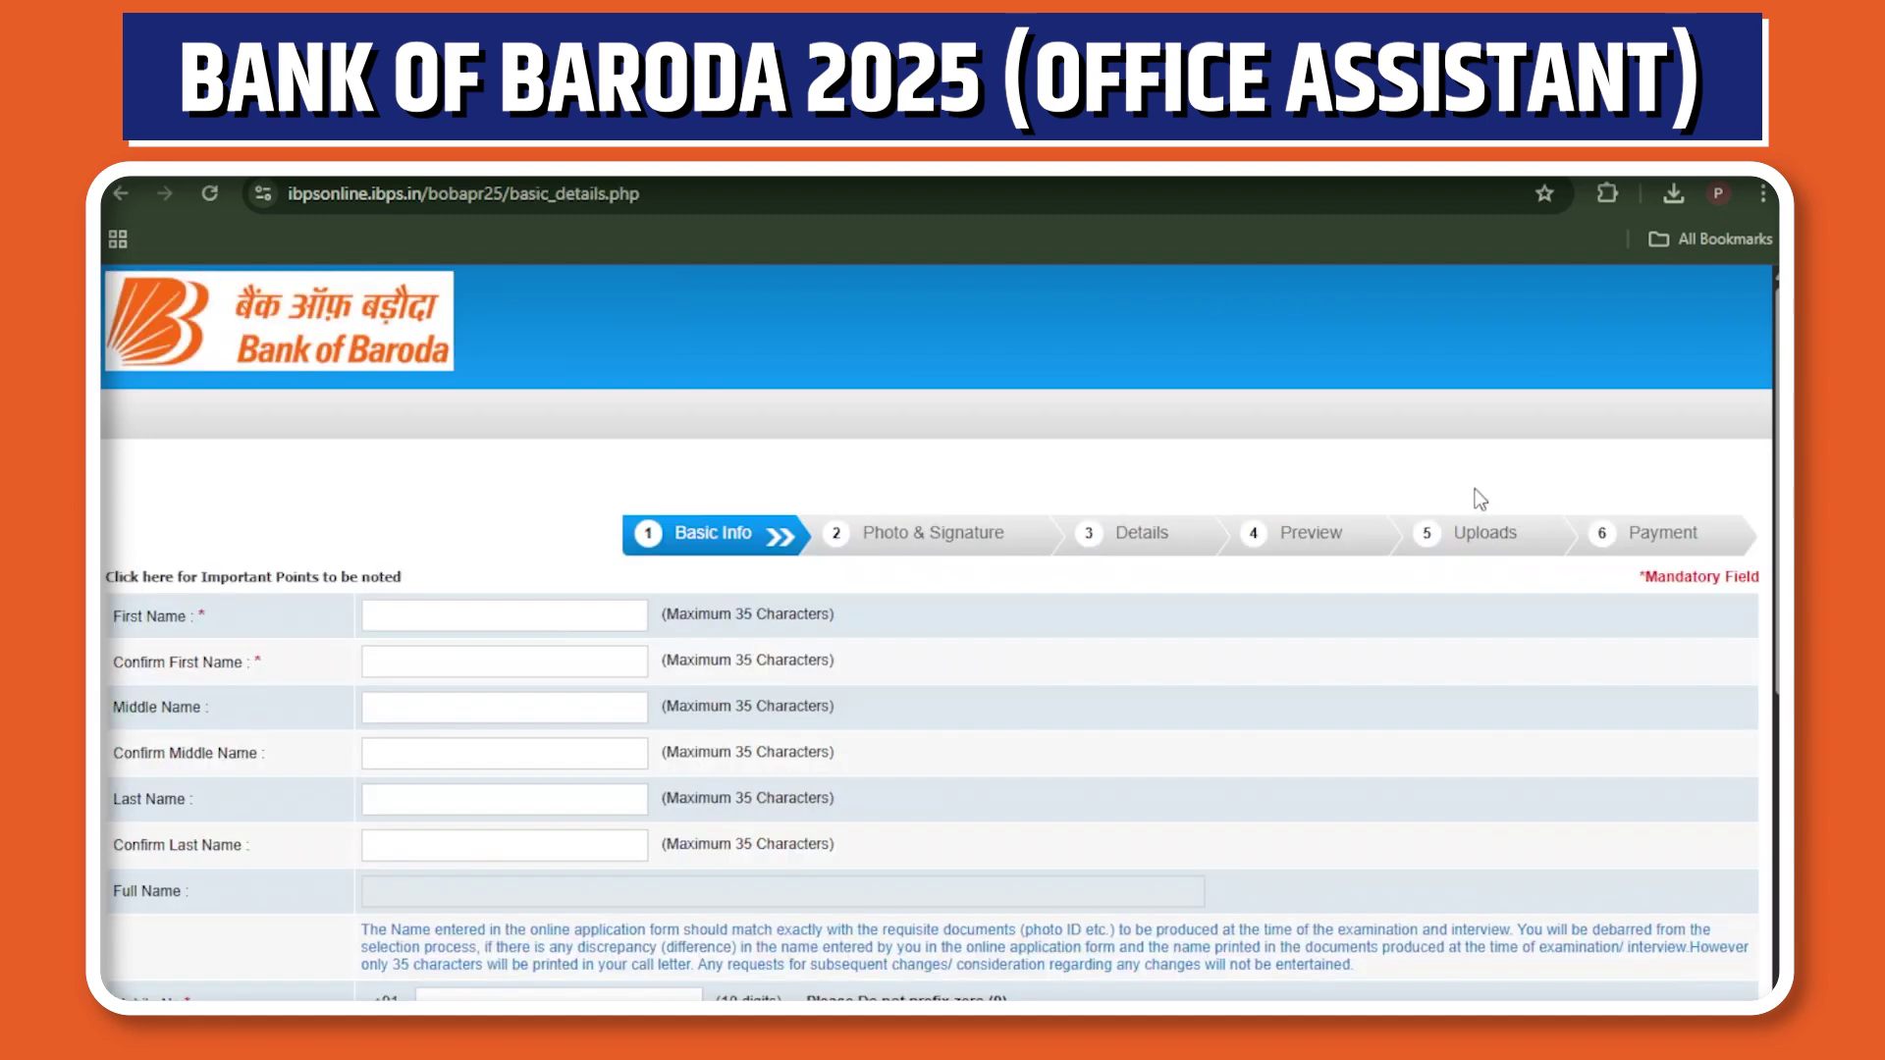
# Enter the candidate's first, middle and last names and the middle-name confirmation in lowercase.
pyautogui.click(483, 620)
pyautogui.click(408, 661)
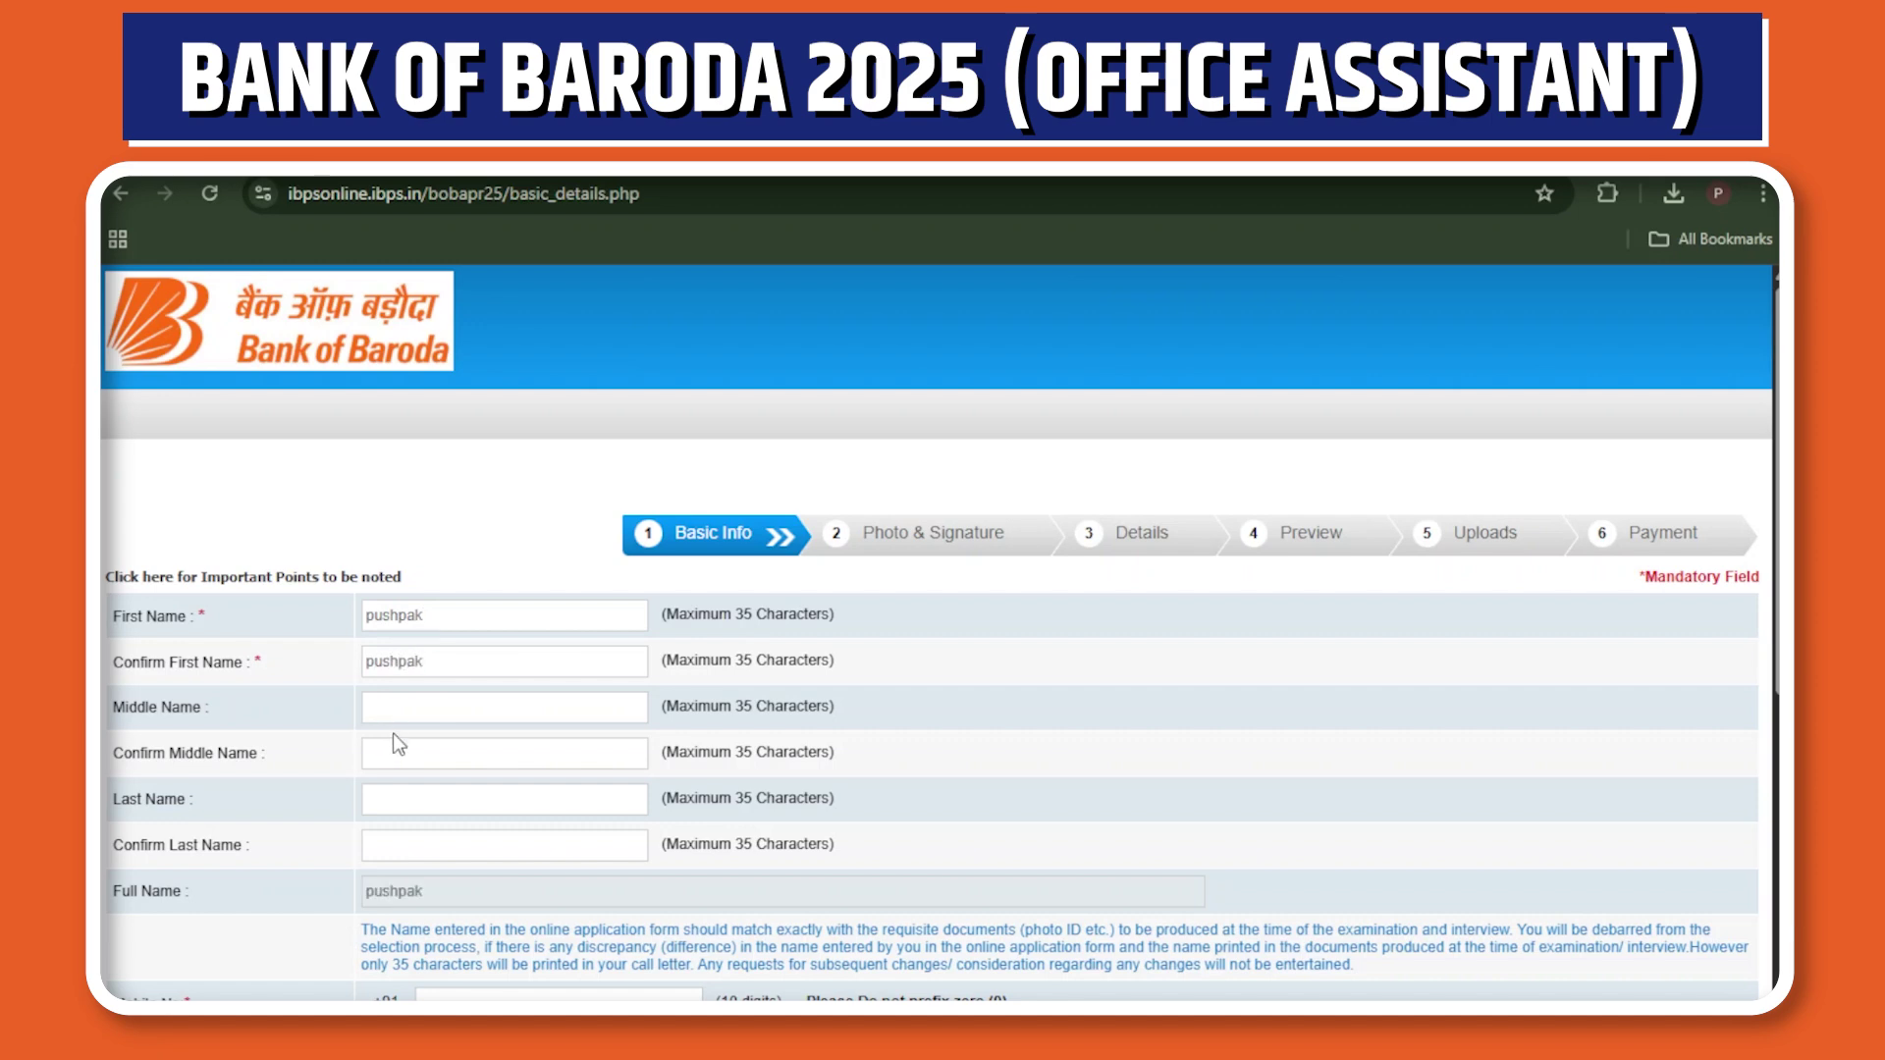
pyautogui.click(386, 756)
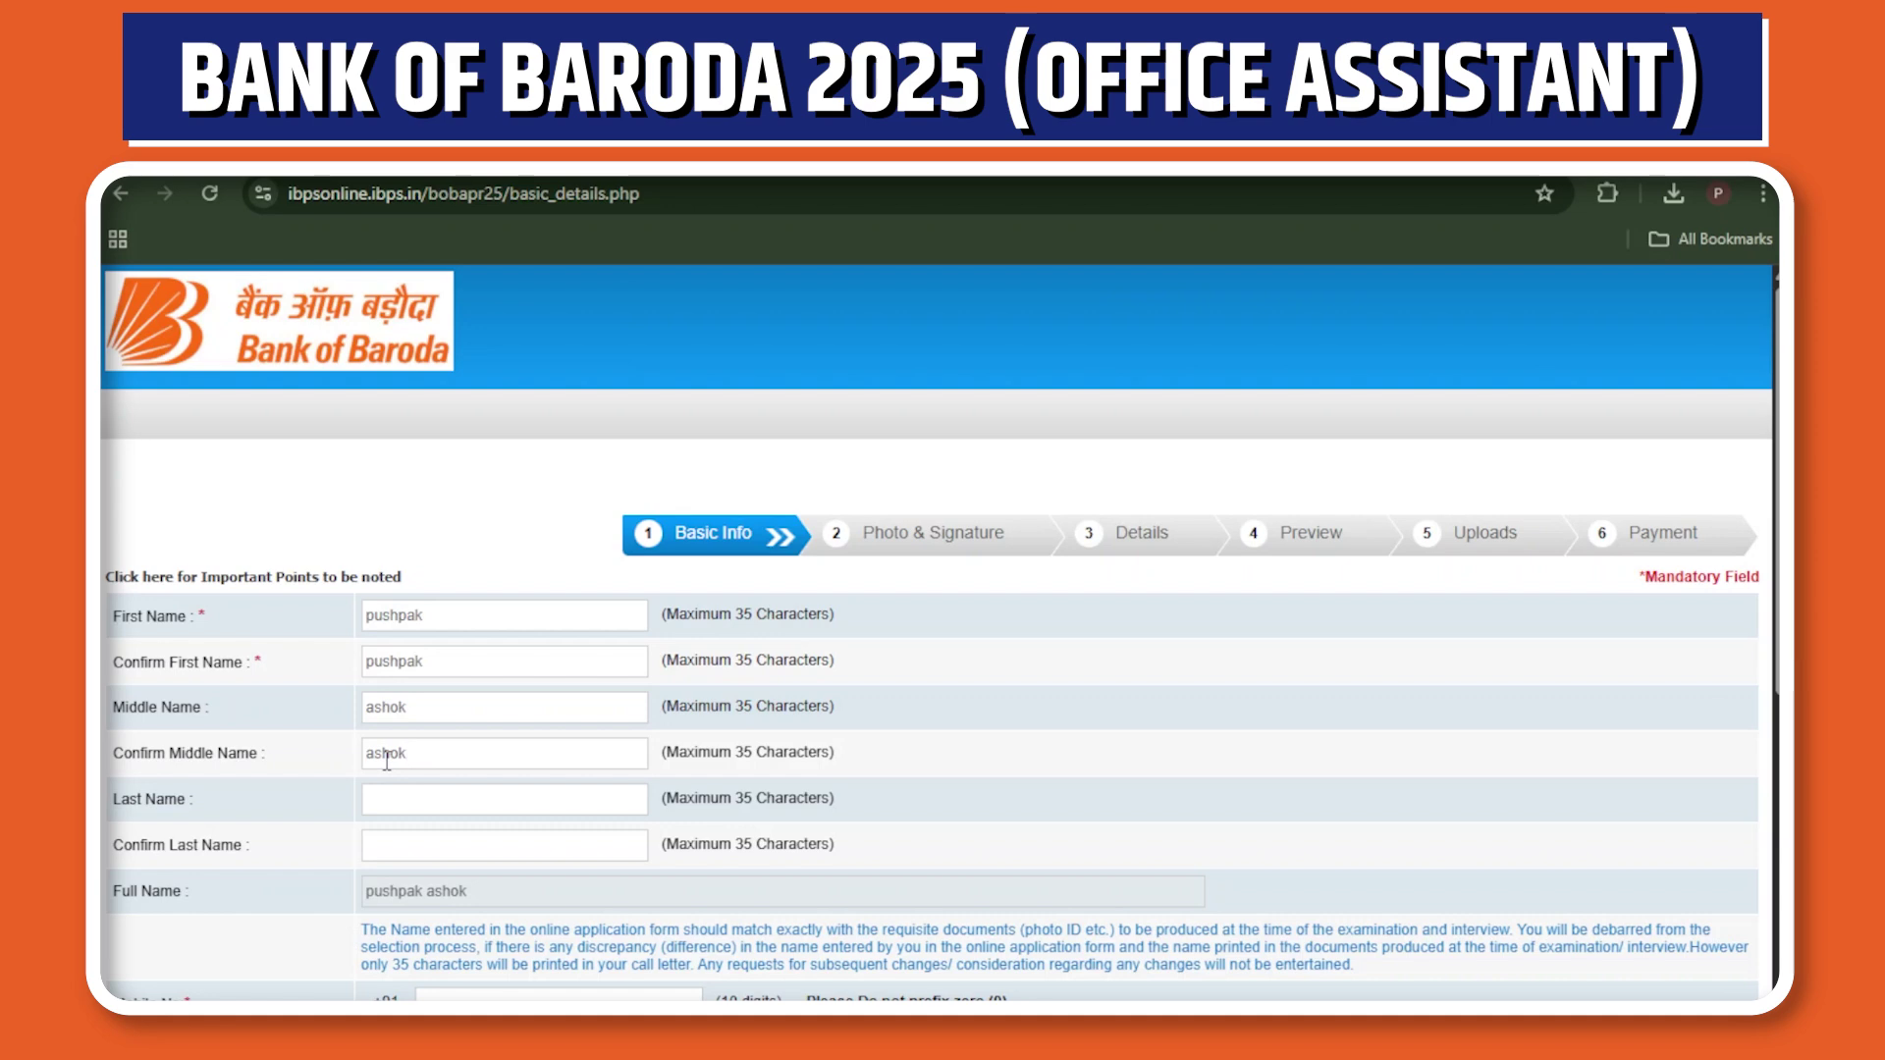
pyautogui.click(422, 800)
# Capitalise the initial letters of the last name and both middle-name fields.
pyautogui.click(375, 803)
pyautogui.press('BackSpace')
pyautogui.write('P')
pyautogui.click(376, 757)
pyautogui.press('BackSpace')
pyautogui.write('A')
pyautogui.click(374, 707)
pyautogui.press('BackSpace')
pyautogui.write('A')
# Capitalise both first-name fields and fill in the capitalised last-name confirmation.
pyautogui.click(378, 666)
pyautogui.press('BackSpace')
pyautogui.write('P')
pyautogui.click(375, 618)
pyautogui.press('BackSpace')
pyautogui.write('P')
pyautogui.click(393, 849)
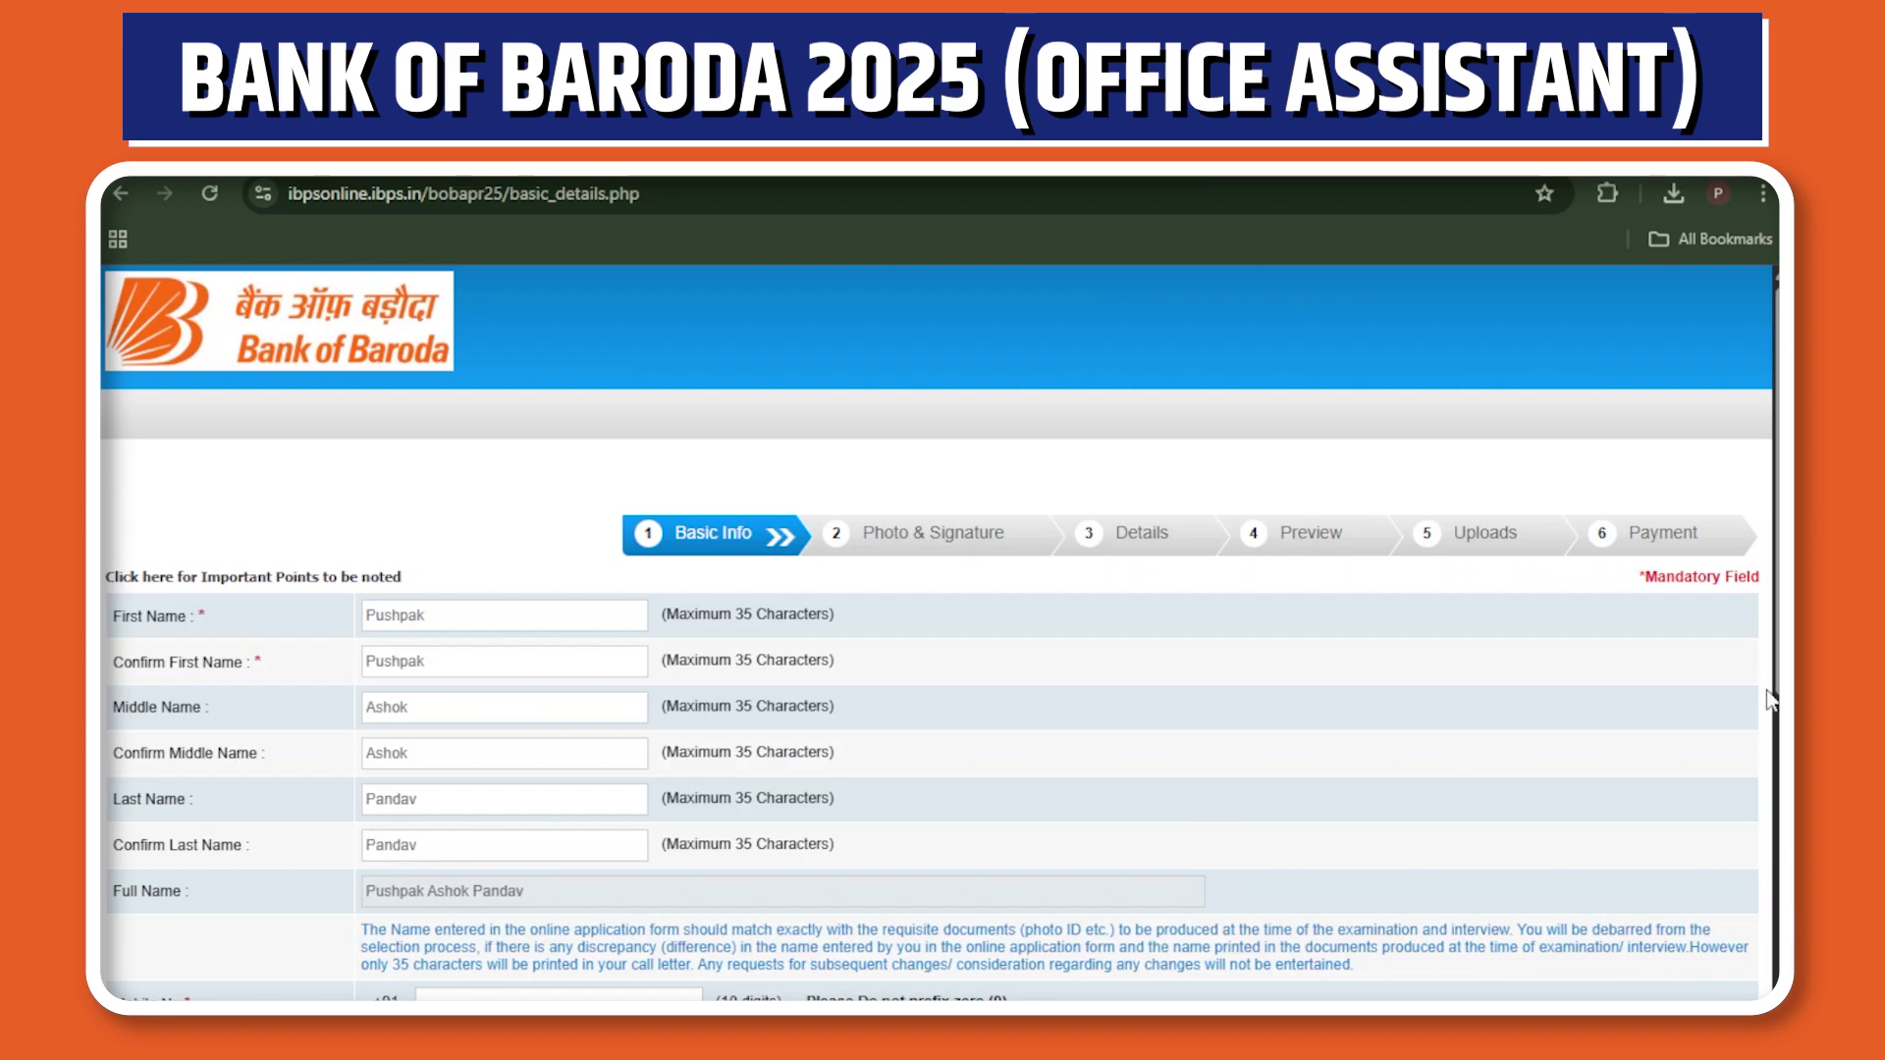
pyautogui.scroll(-2, 1226, 823)
# Enter the candidate's mobile number and its confirmation.
pyautogui.scroll(-2, 633, 725)
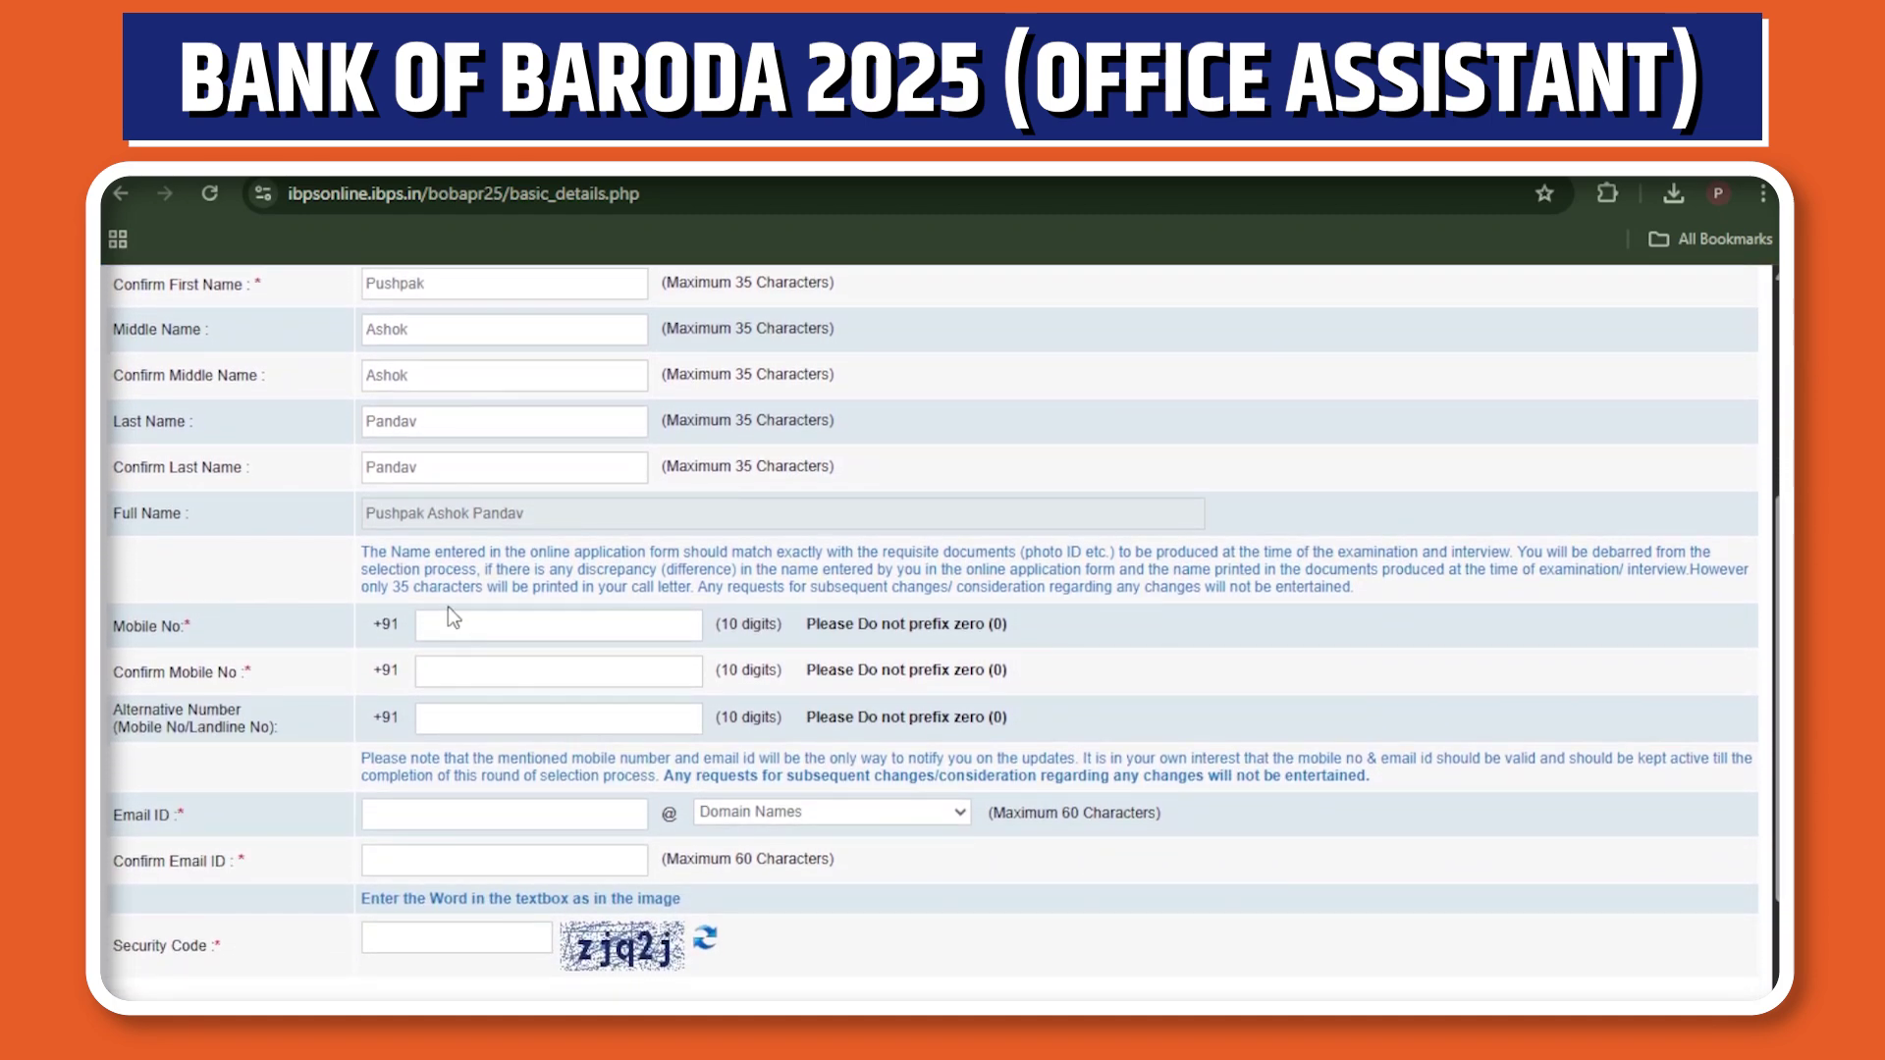
pyautogui.write('987')
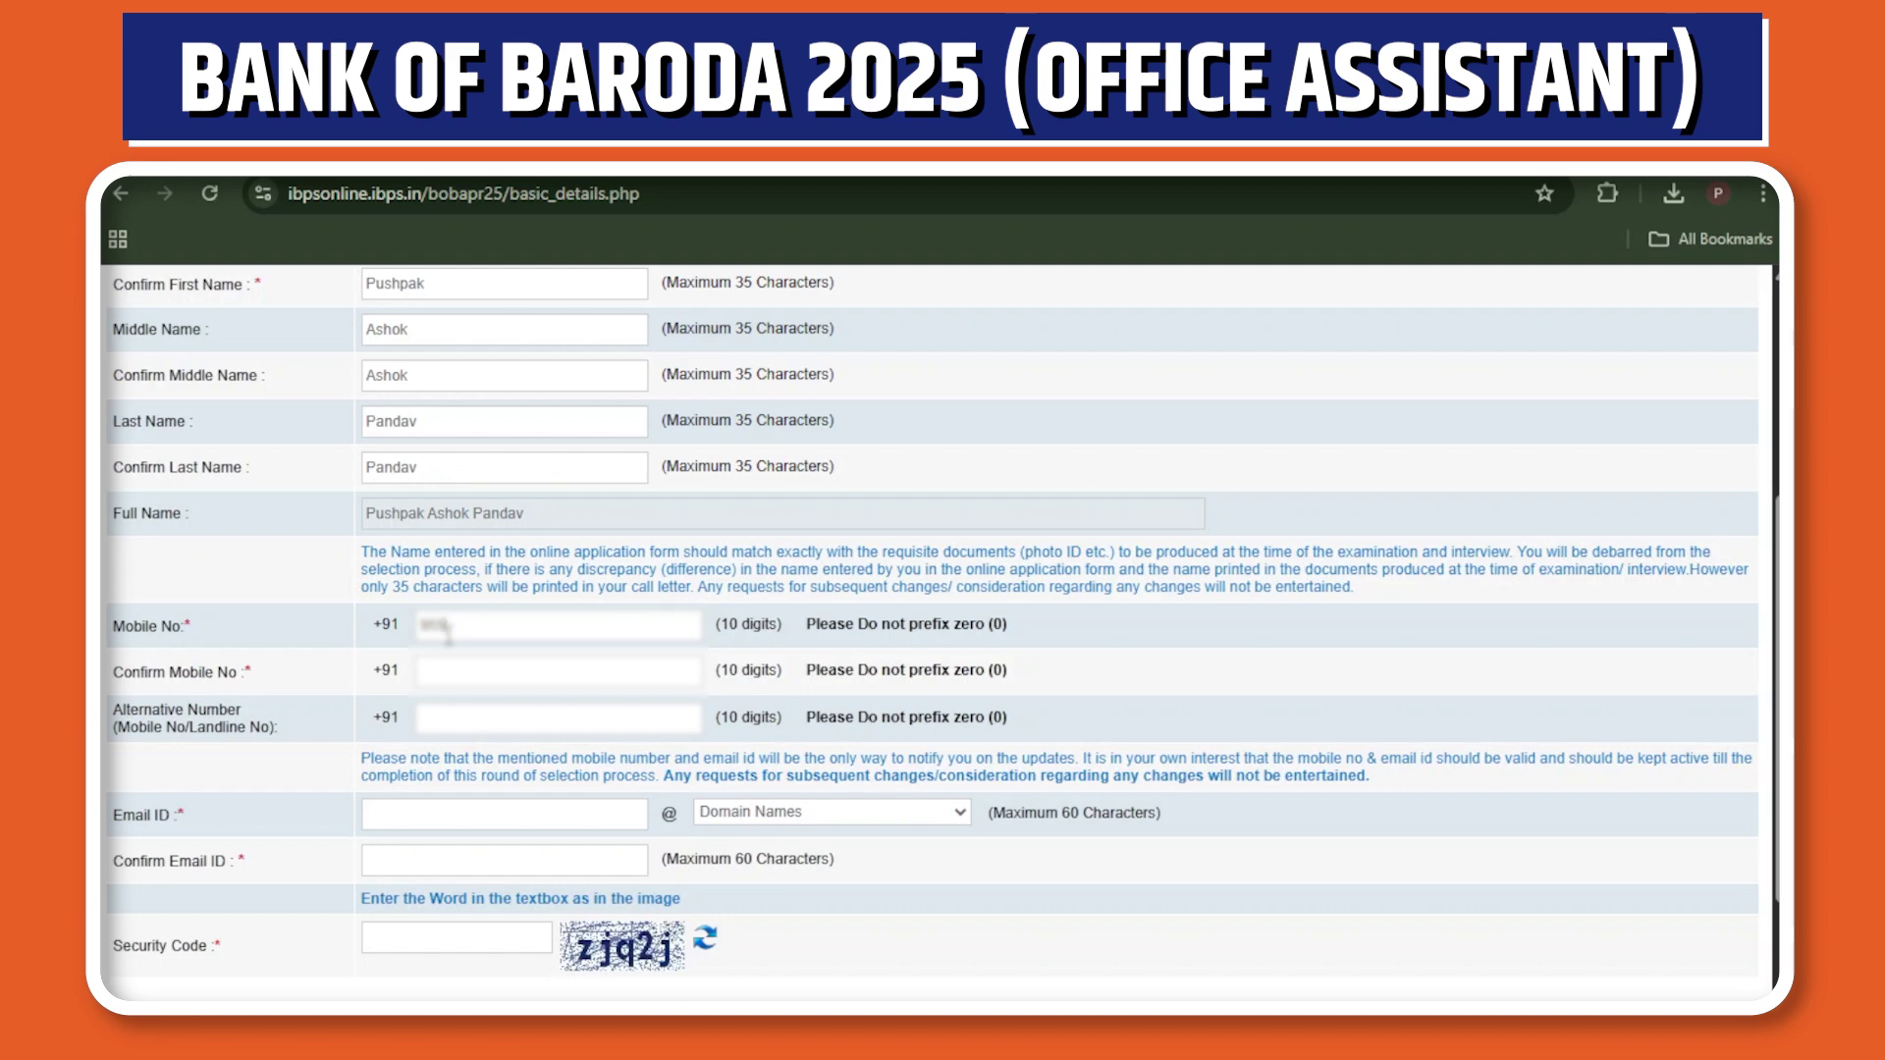
pyautogui.write('6543210')
pyautogui.press('Tab')
pyautogui.write('9876543210')
pyautogui.click(422, 717)
pyautogui.write('9')
pyautogui.press('BackSpace')
pyautogui.scroll(-1, 383, 745)
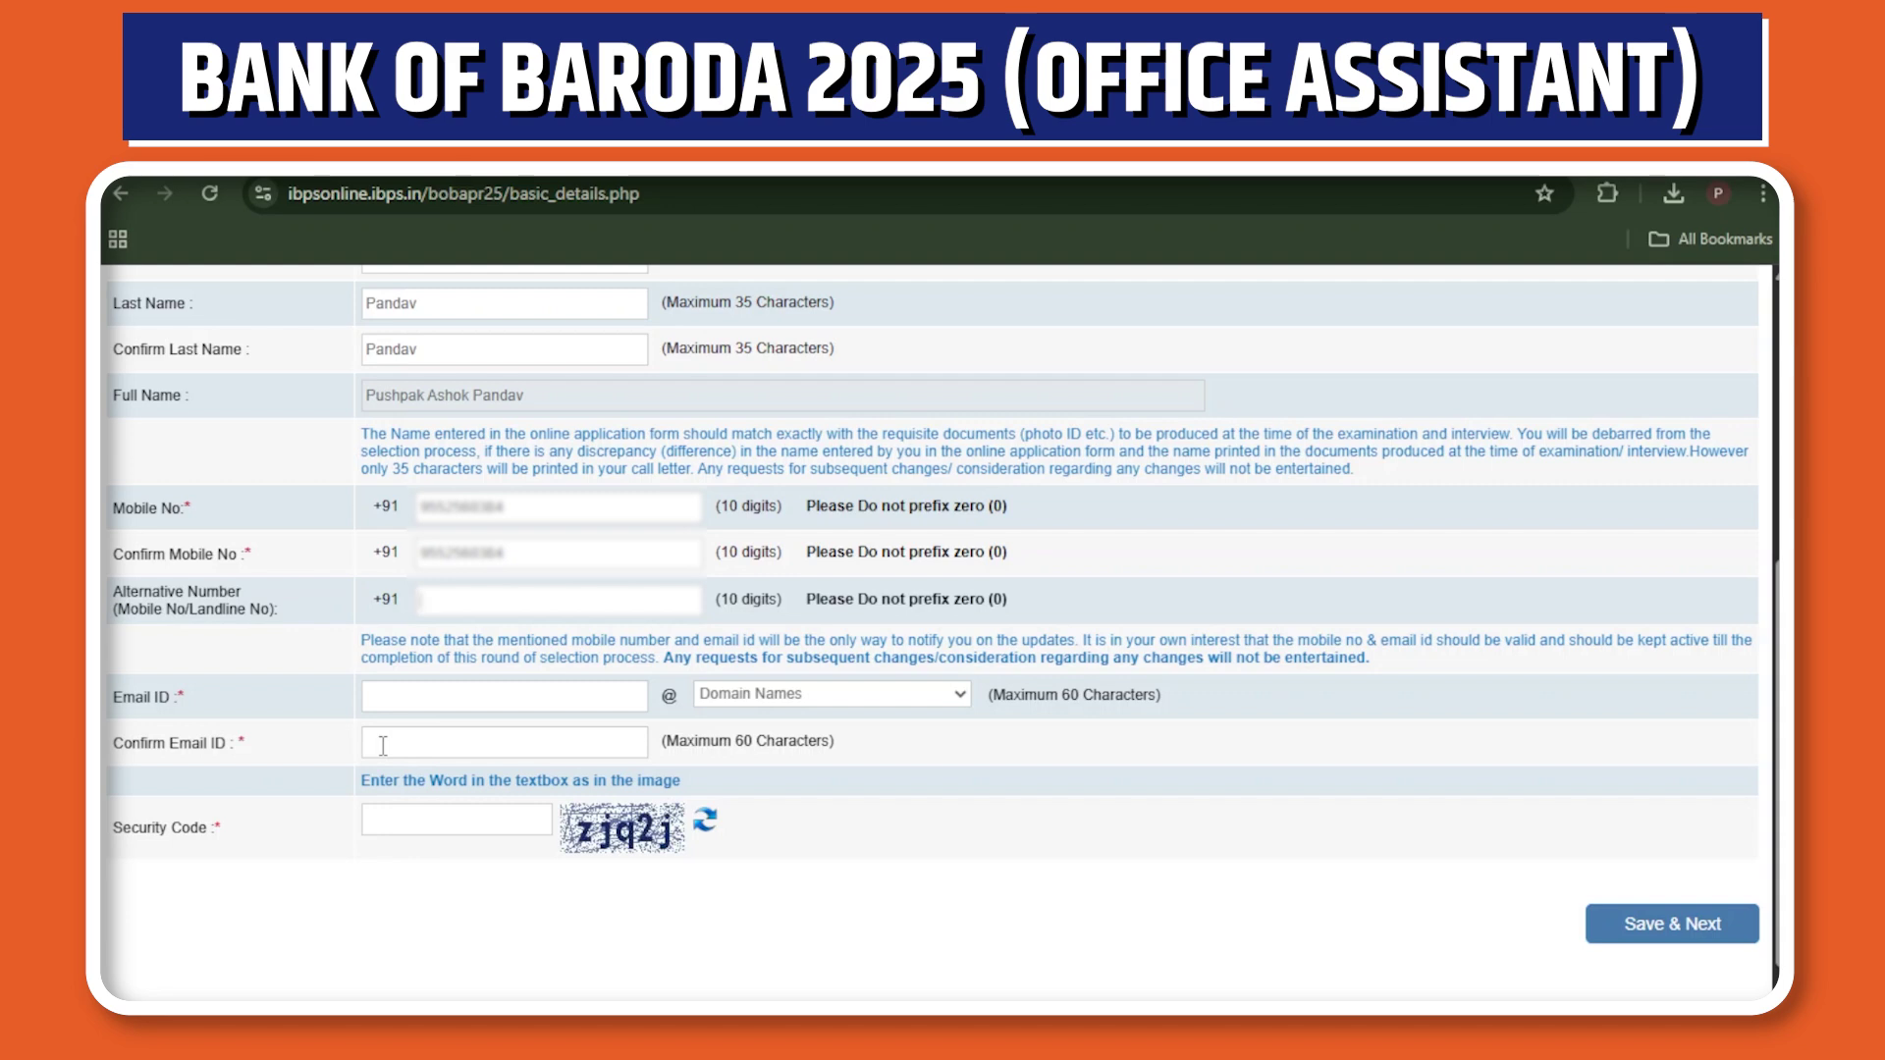
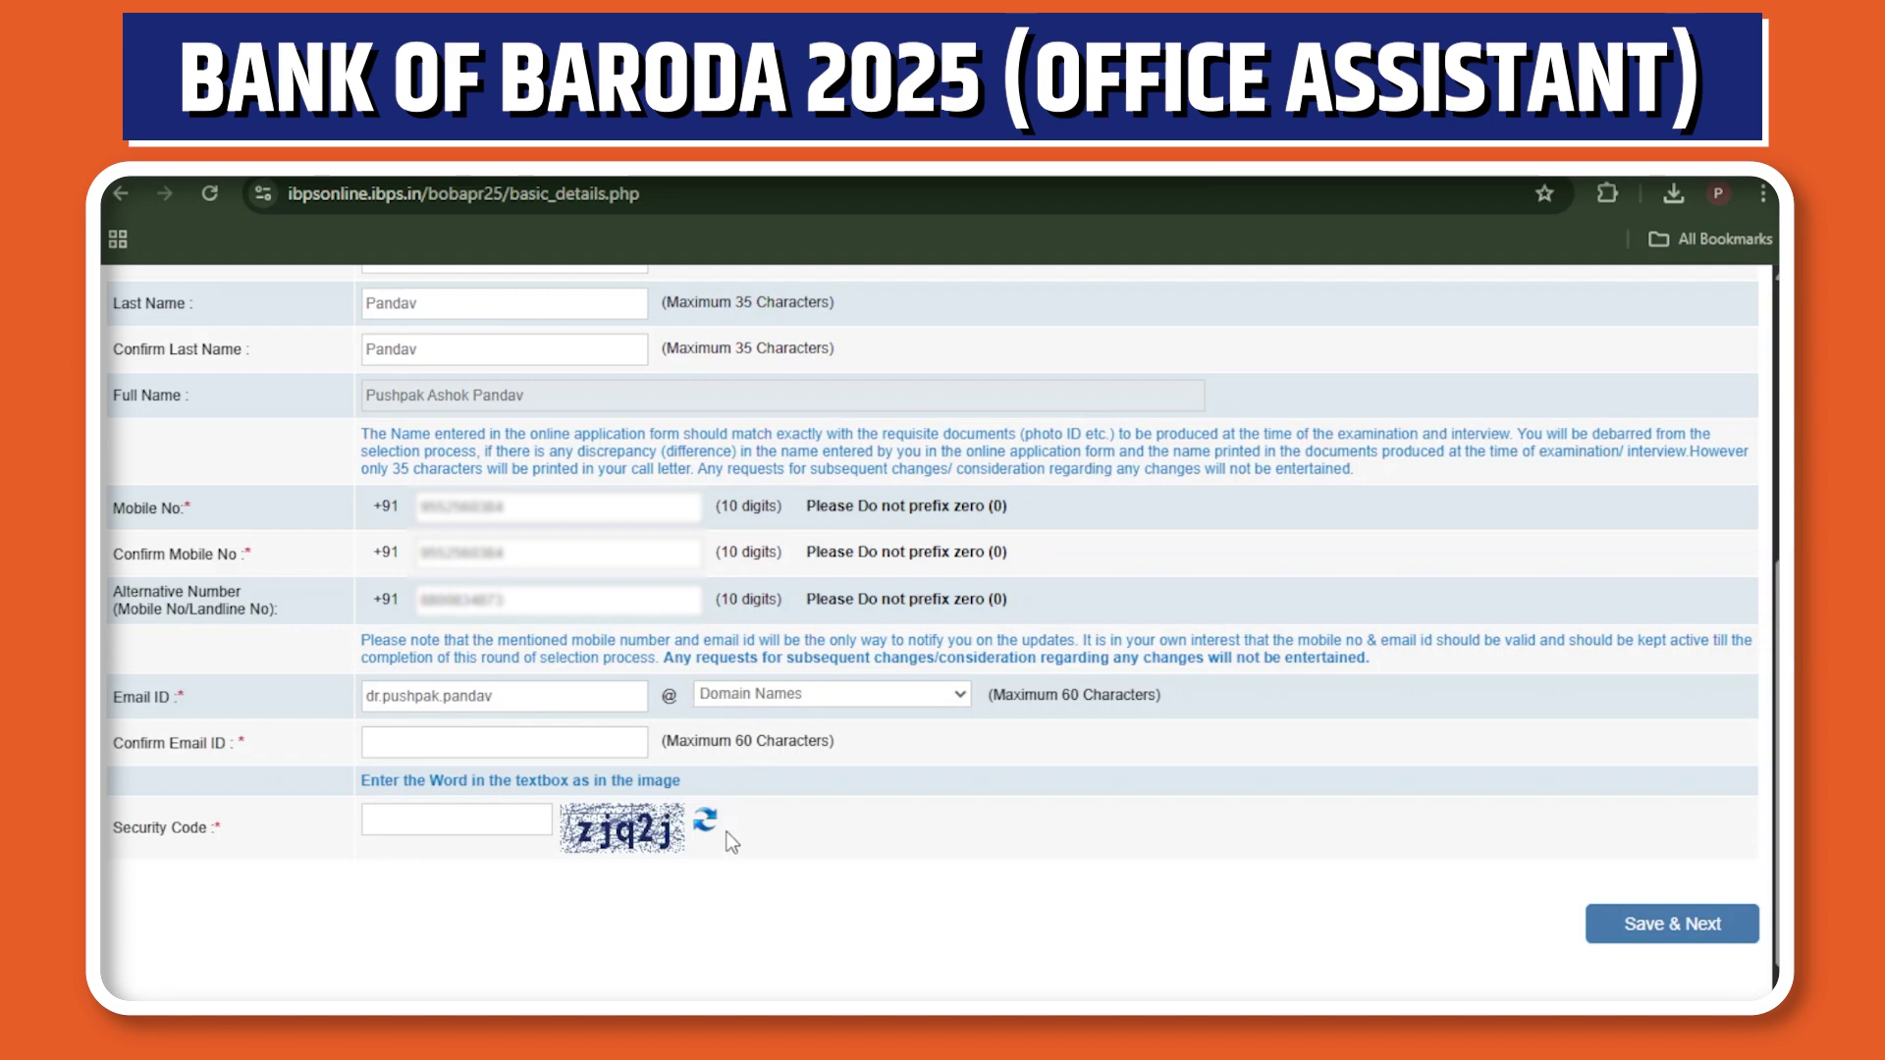
# Fill in the alternative number and the e-mail ID with the gmail.com domain, then confirm the e-mail.
pyautogui.click(722, 785)
pyautogui.click(392, 741)
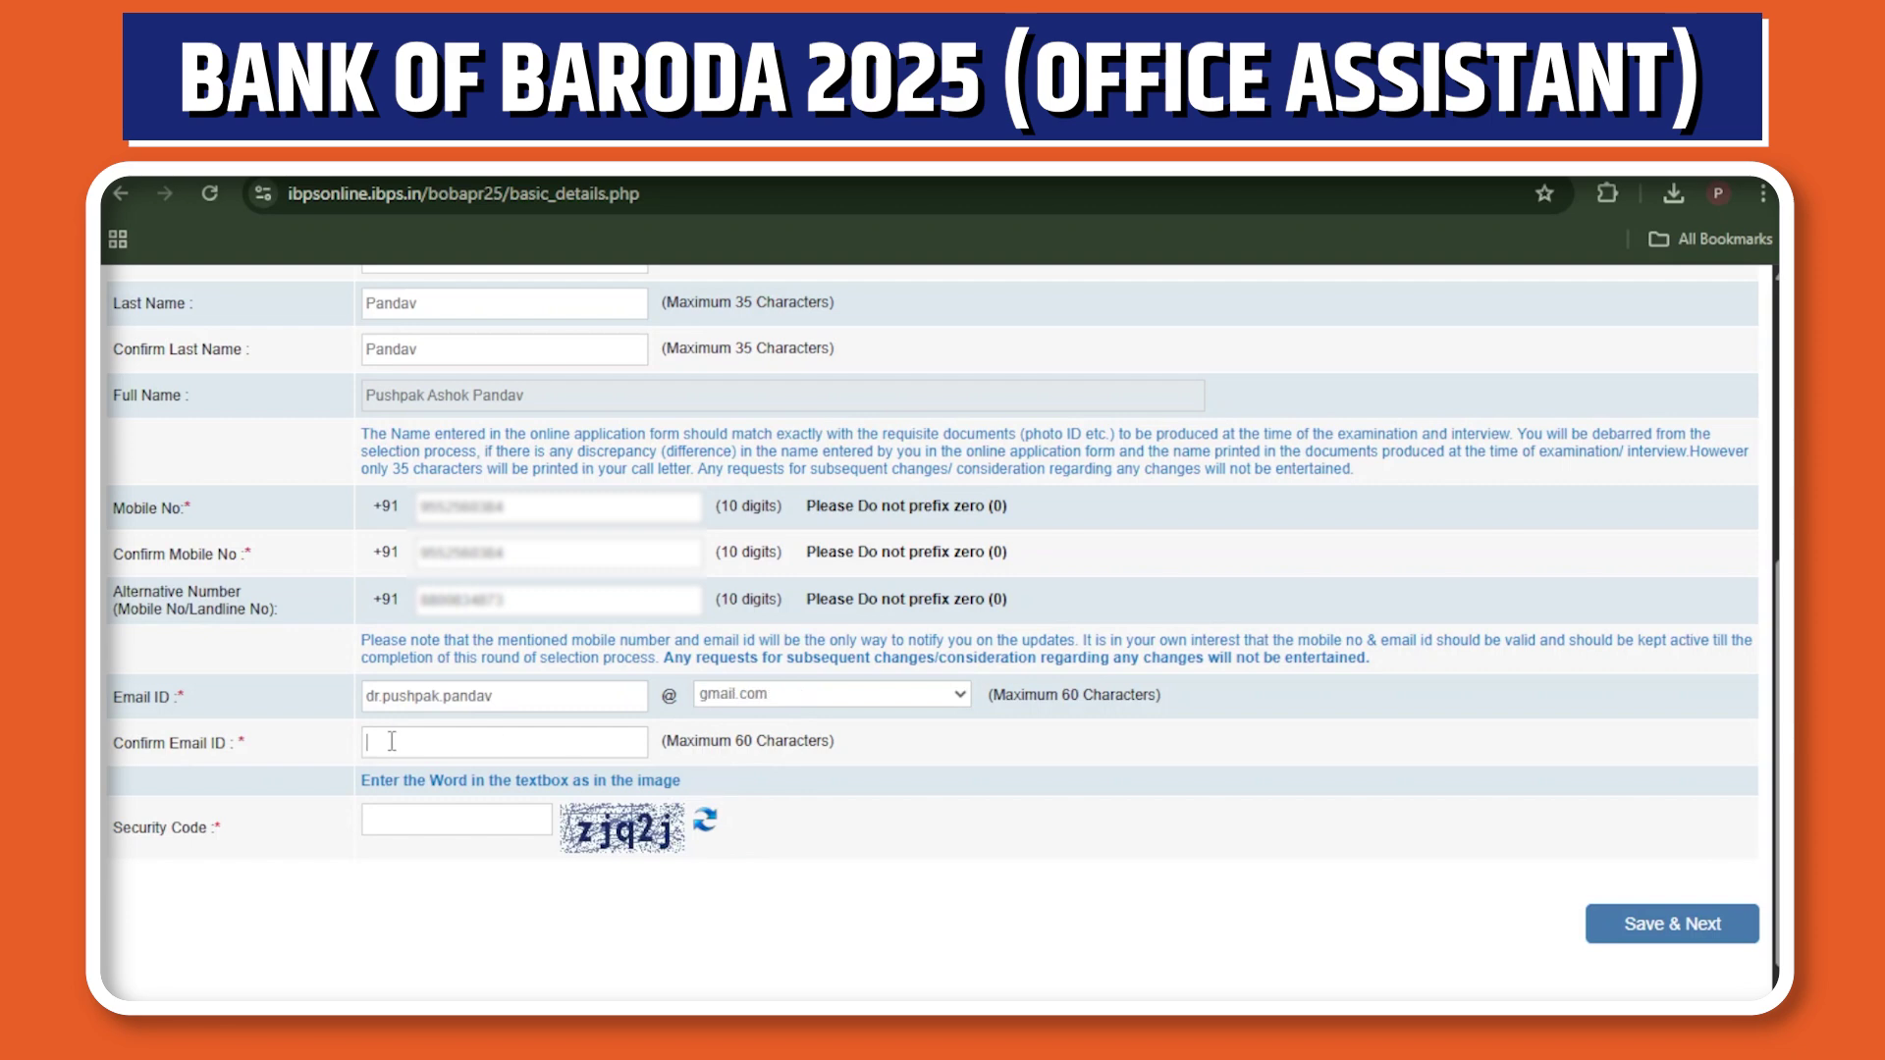
# Enter the captcha security code and save the basic details.
pyautogui.click(387, 821)
pyautogui.write('z')
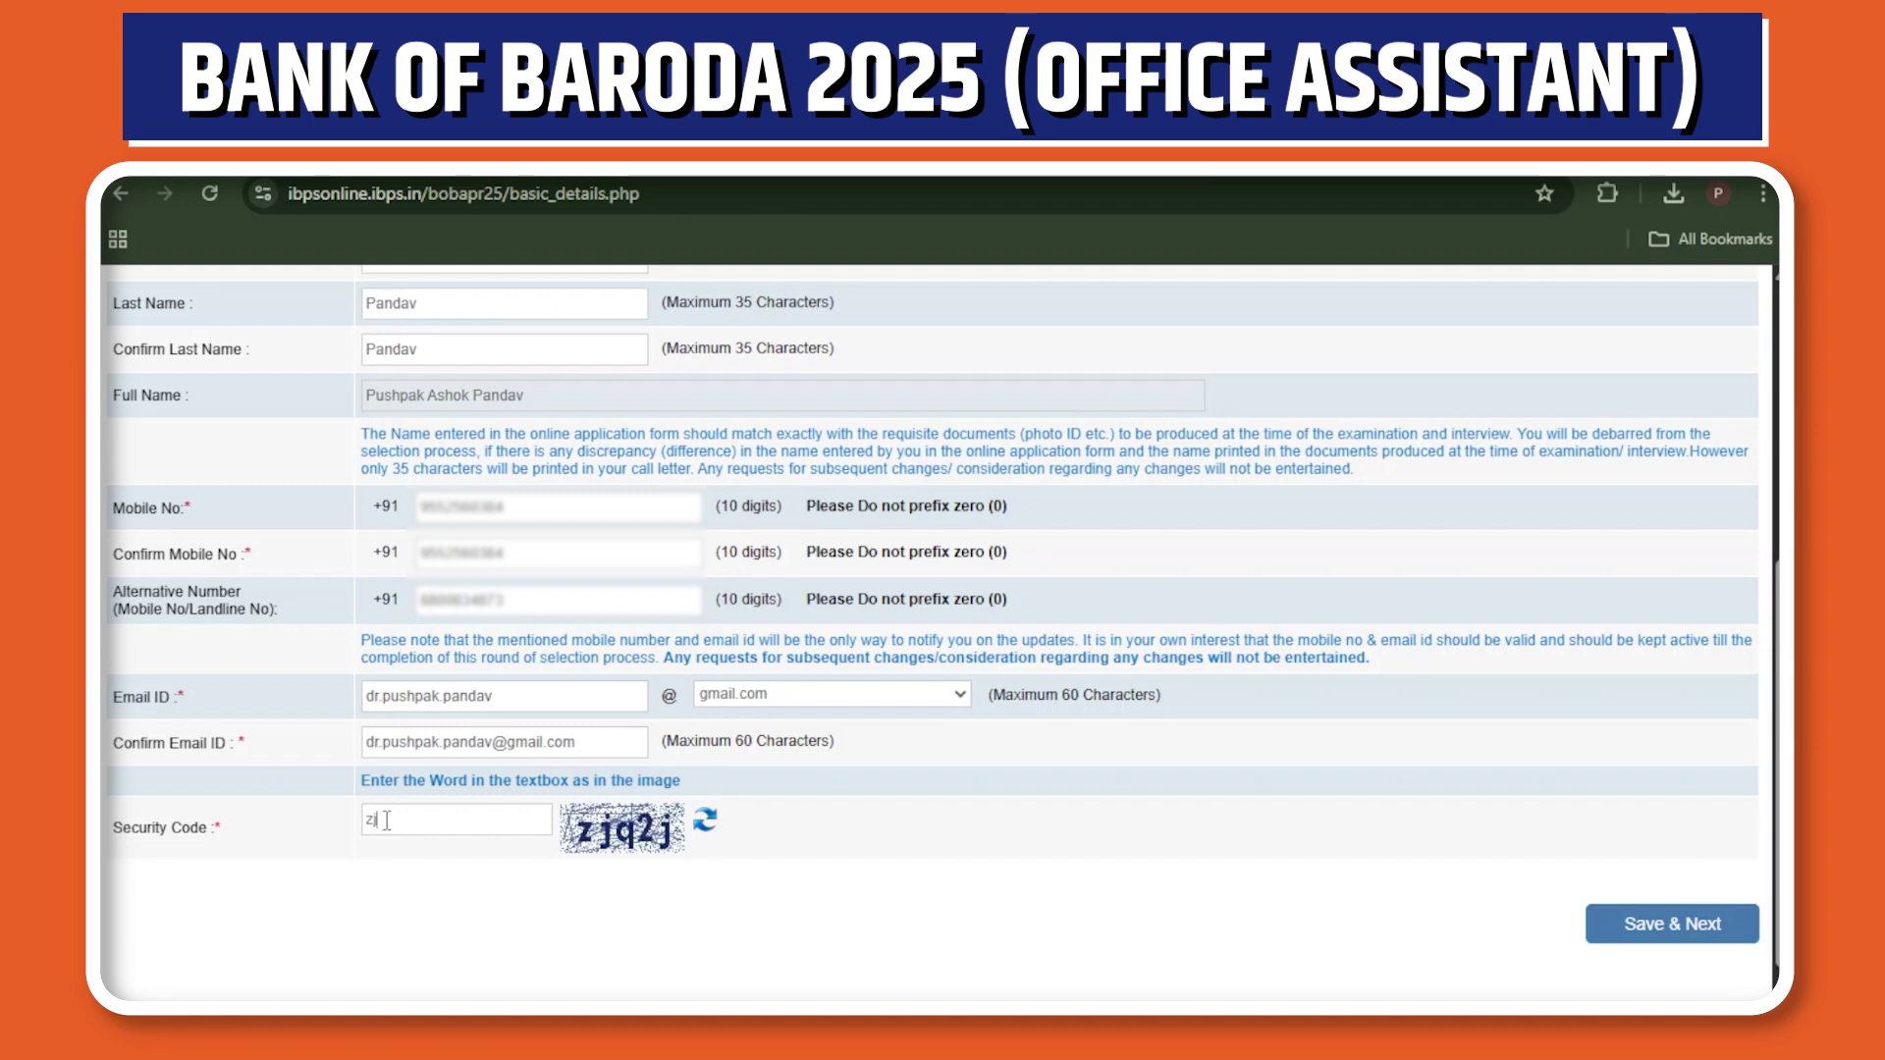
pyautogui.write('jq2j')
pyautogui.click(1659, 945)
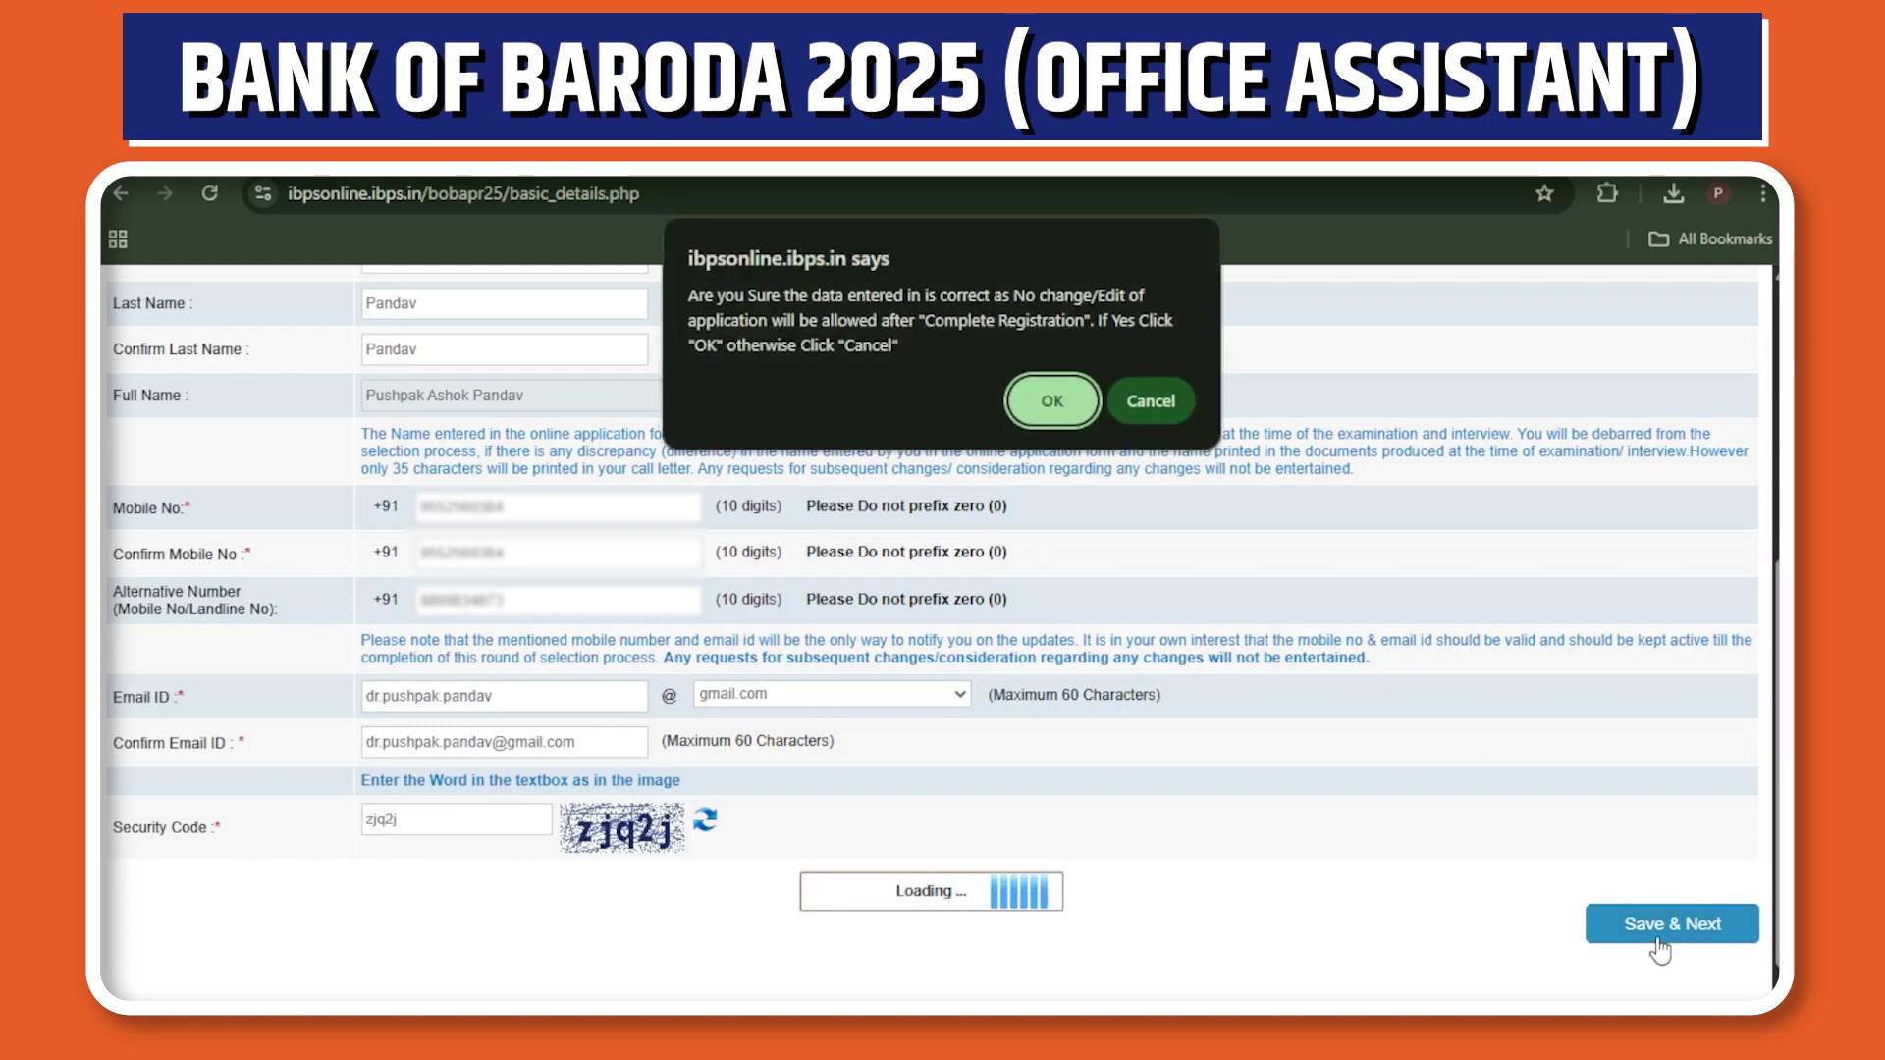
# Confirm the entered details are correct and scroll down the Photo & Signature page.
pyautogui.click(1049, 413)
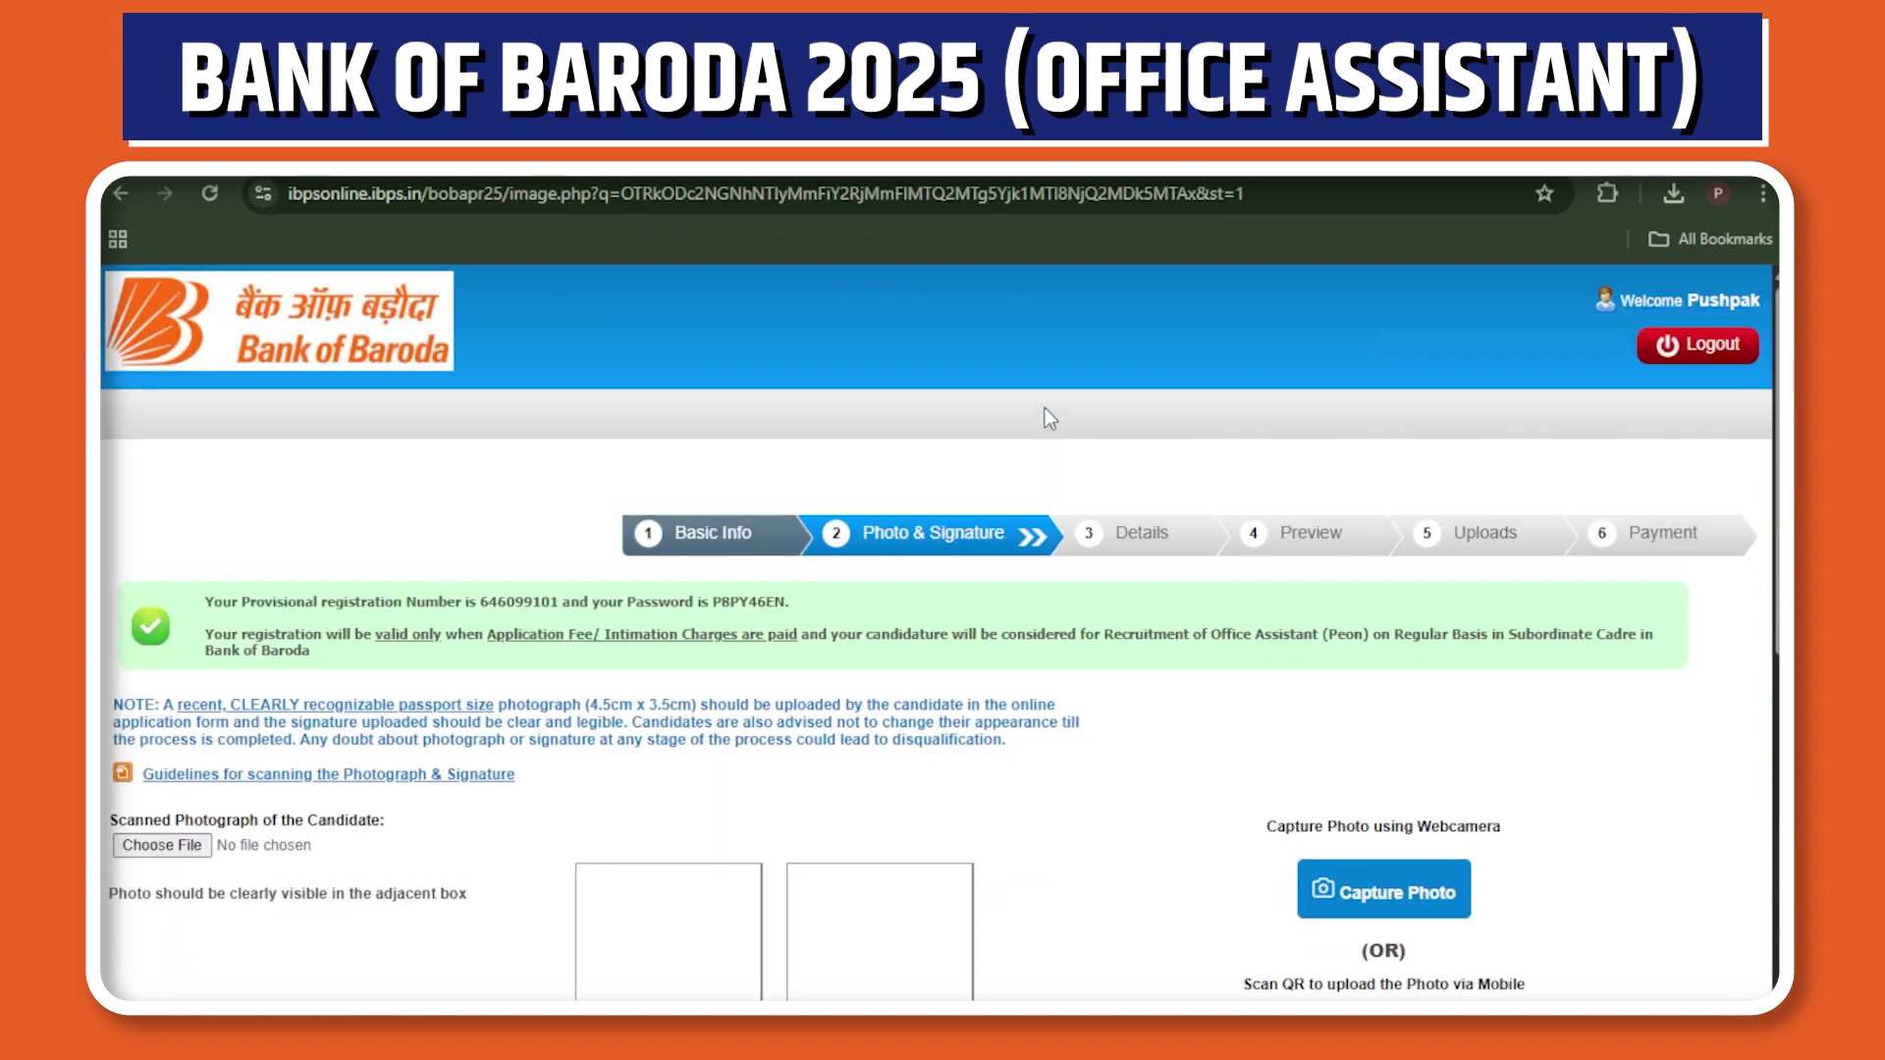
pyautogui.scroll(-2, 941, 628)
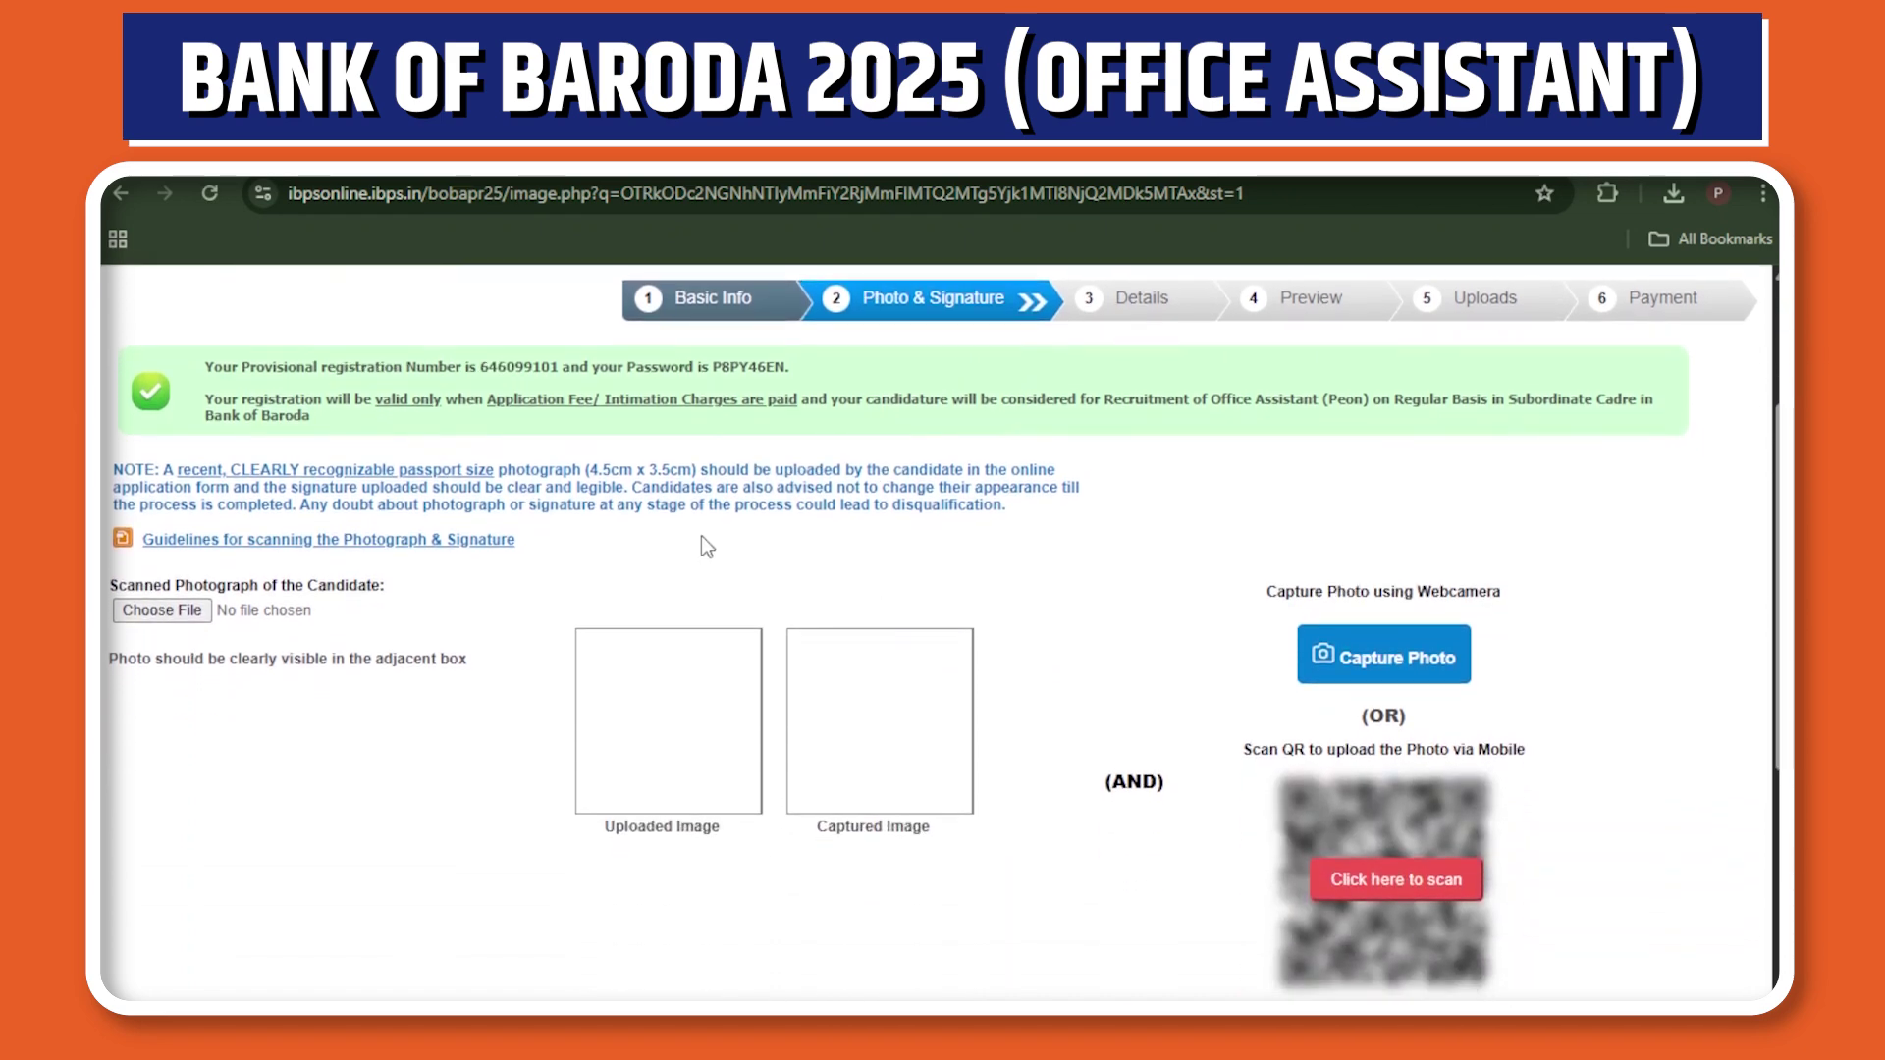
# In the scanning guidelines, highlight the photo's 20–50 kb limit and the signature's 140 x 60 pixel, 10–20 kb rules.
pyautogui.click(341, 542)
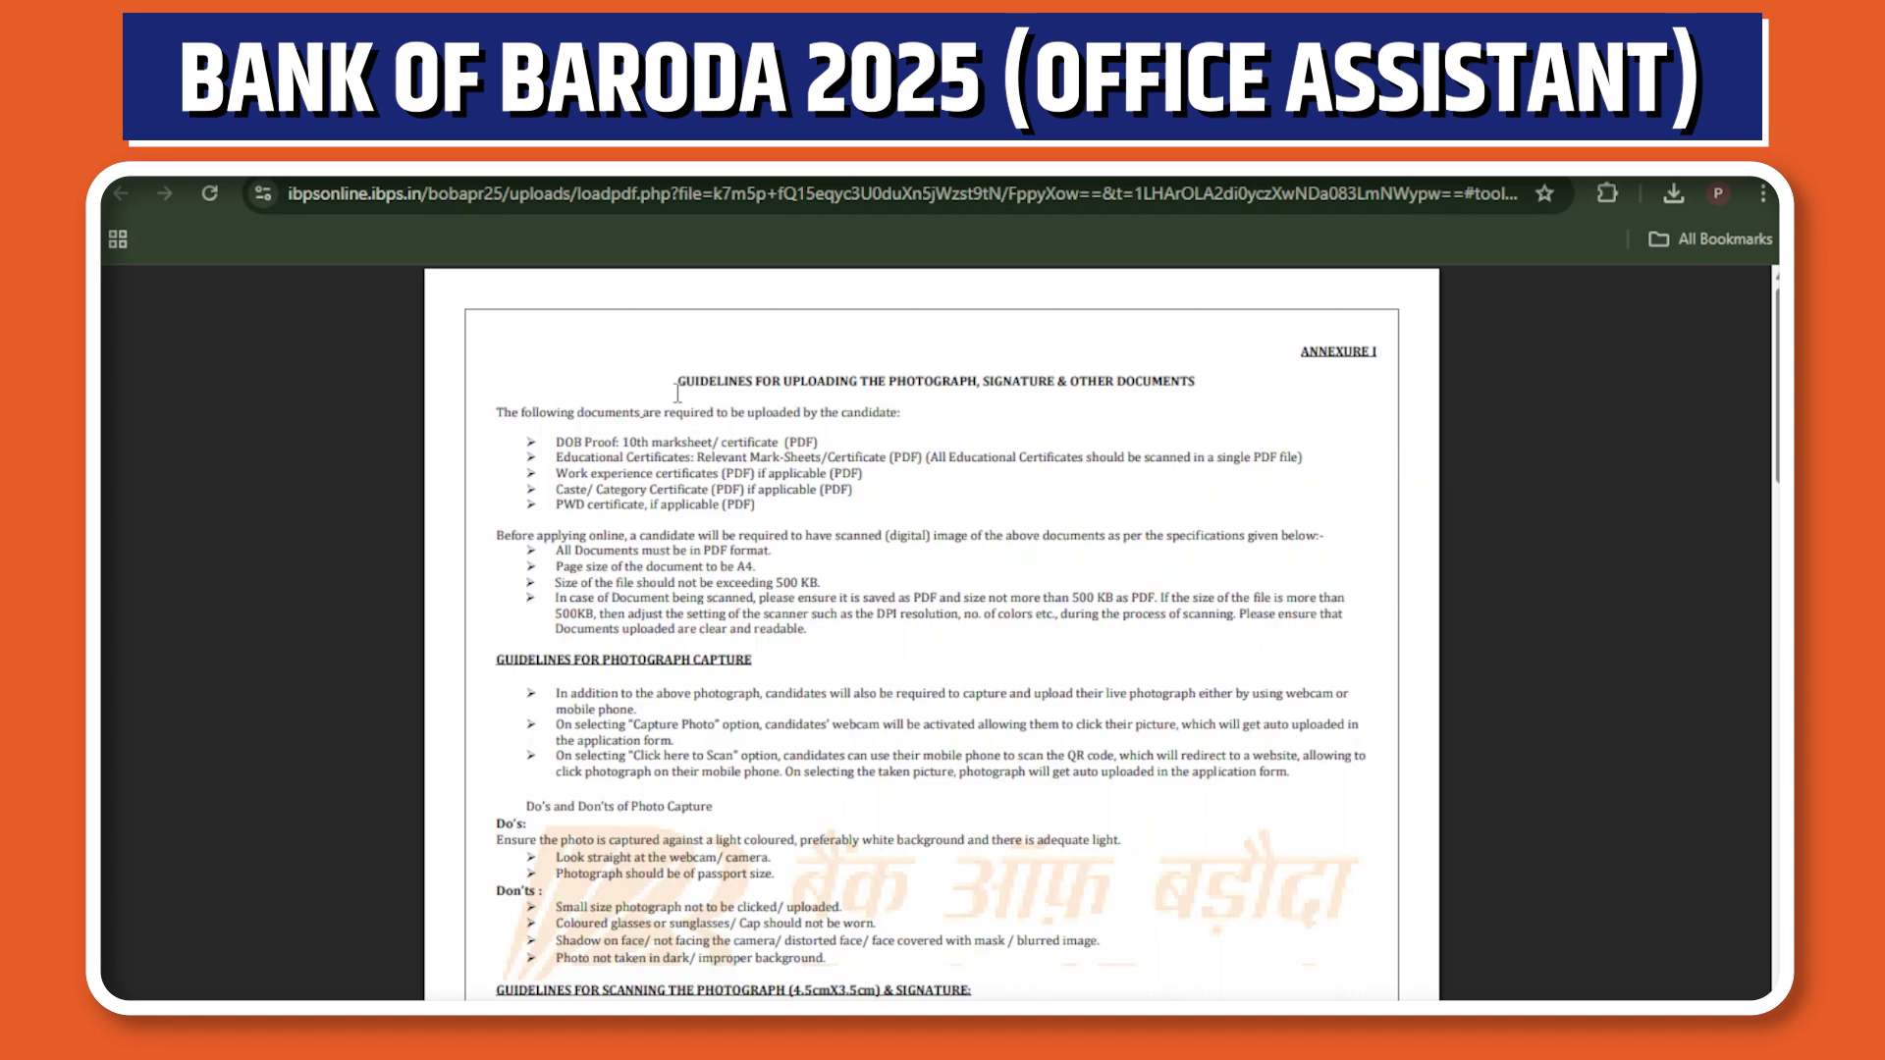
pyautogui.moveTo(676, 382); pyautogui.dragTo(833, 617)
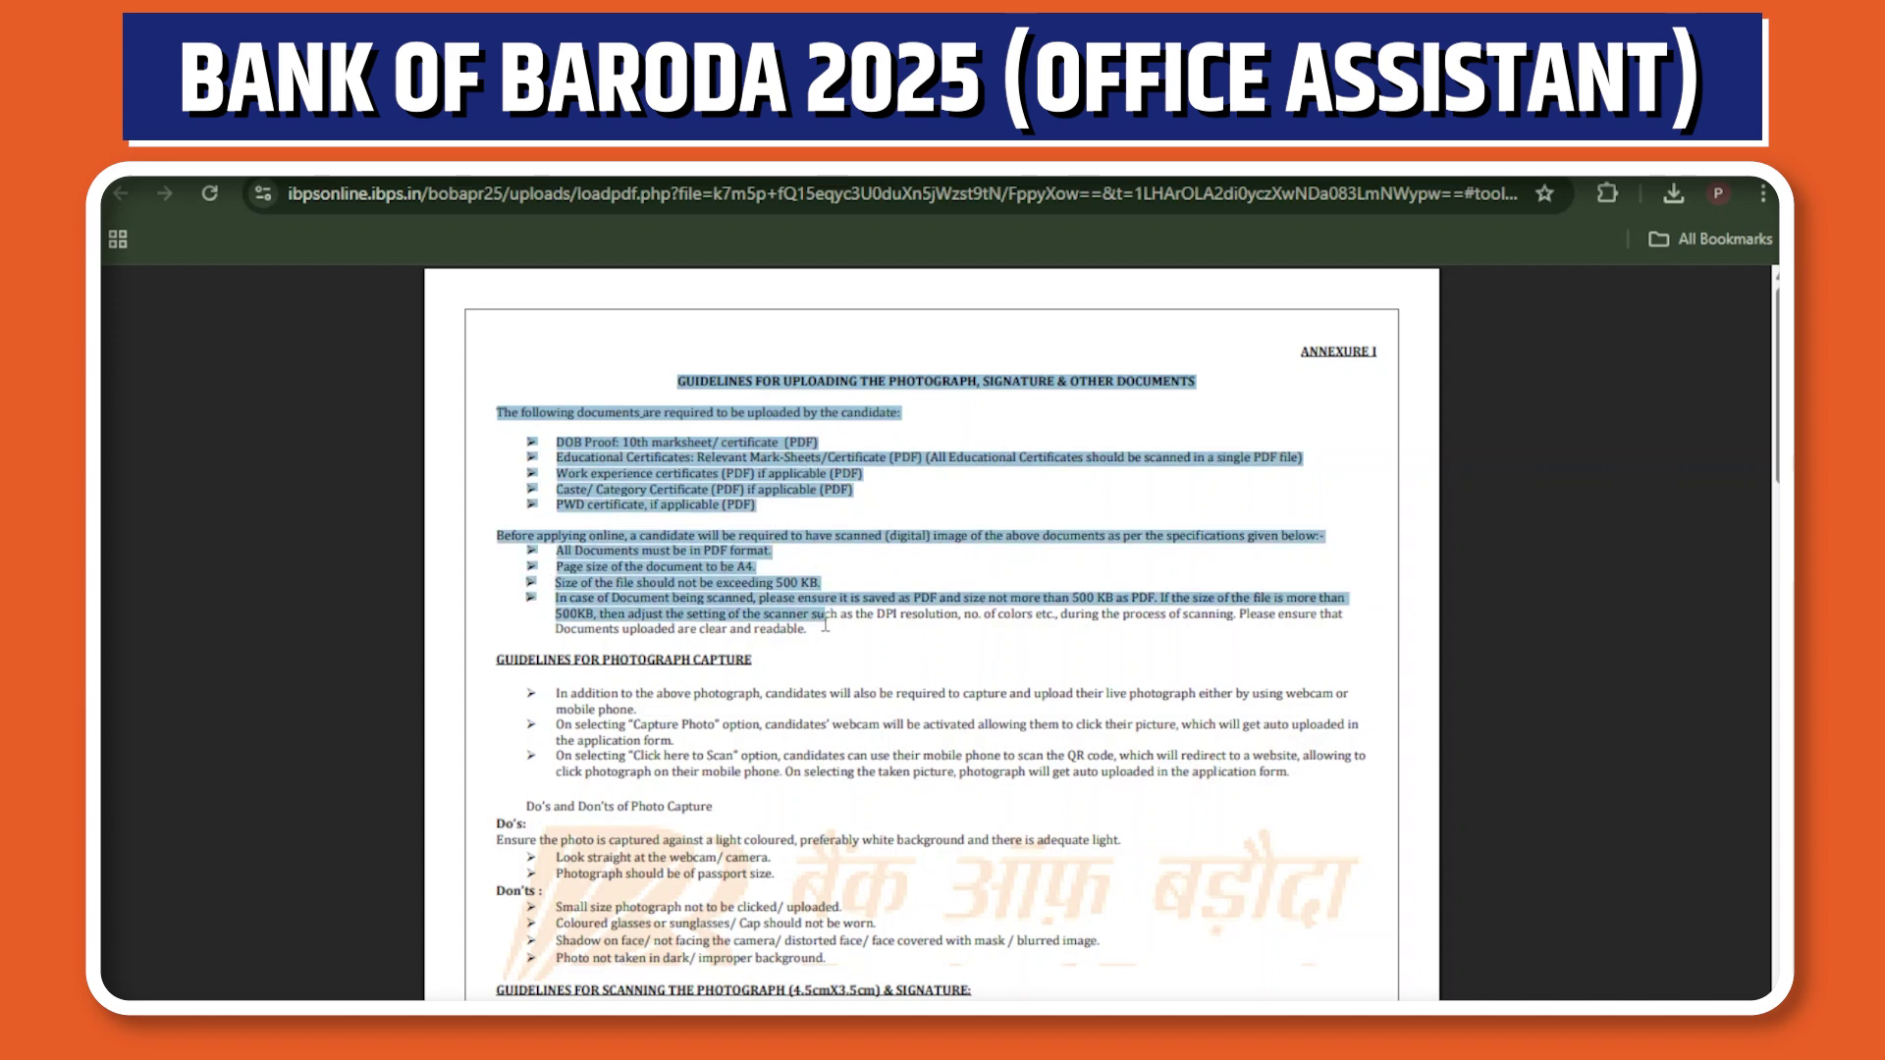
pyautogui.click(939, 439)
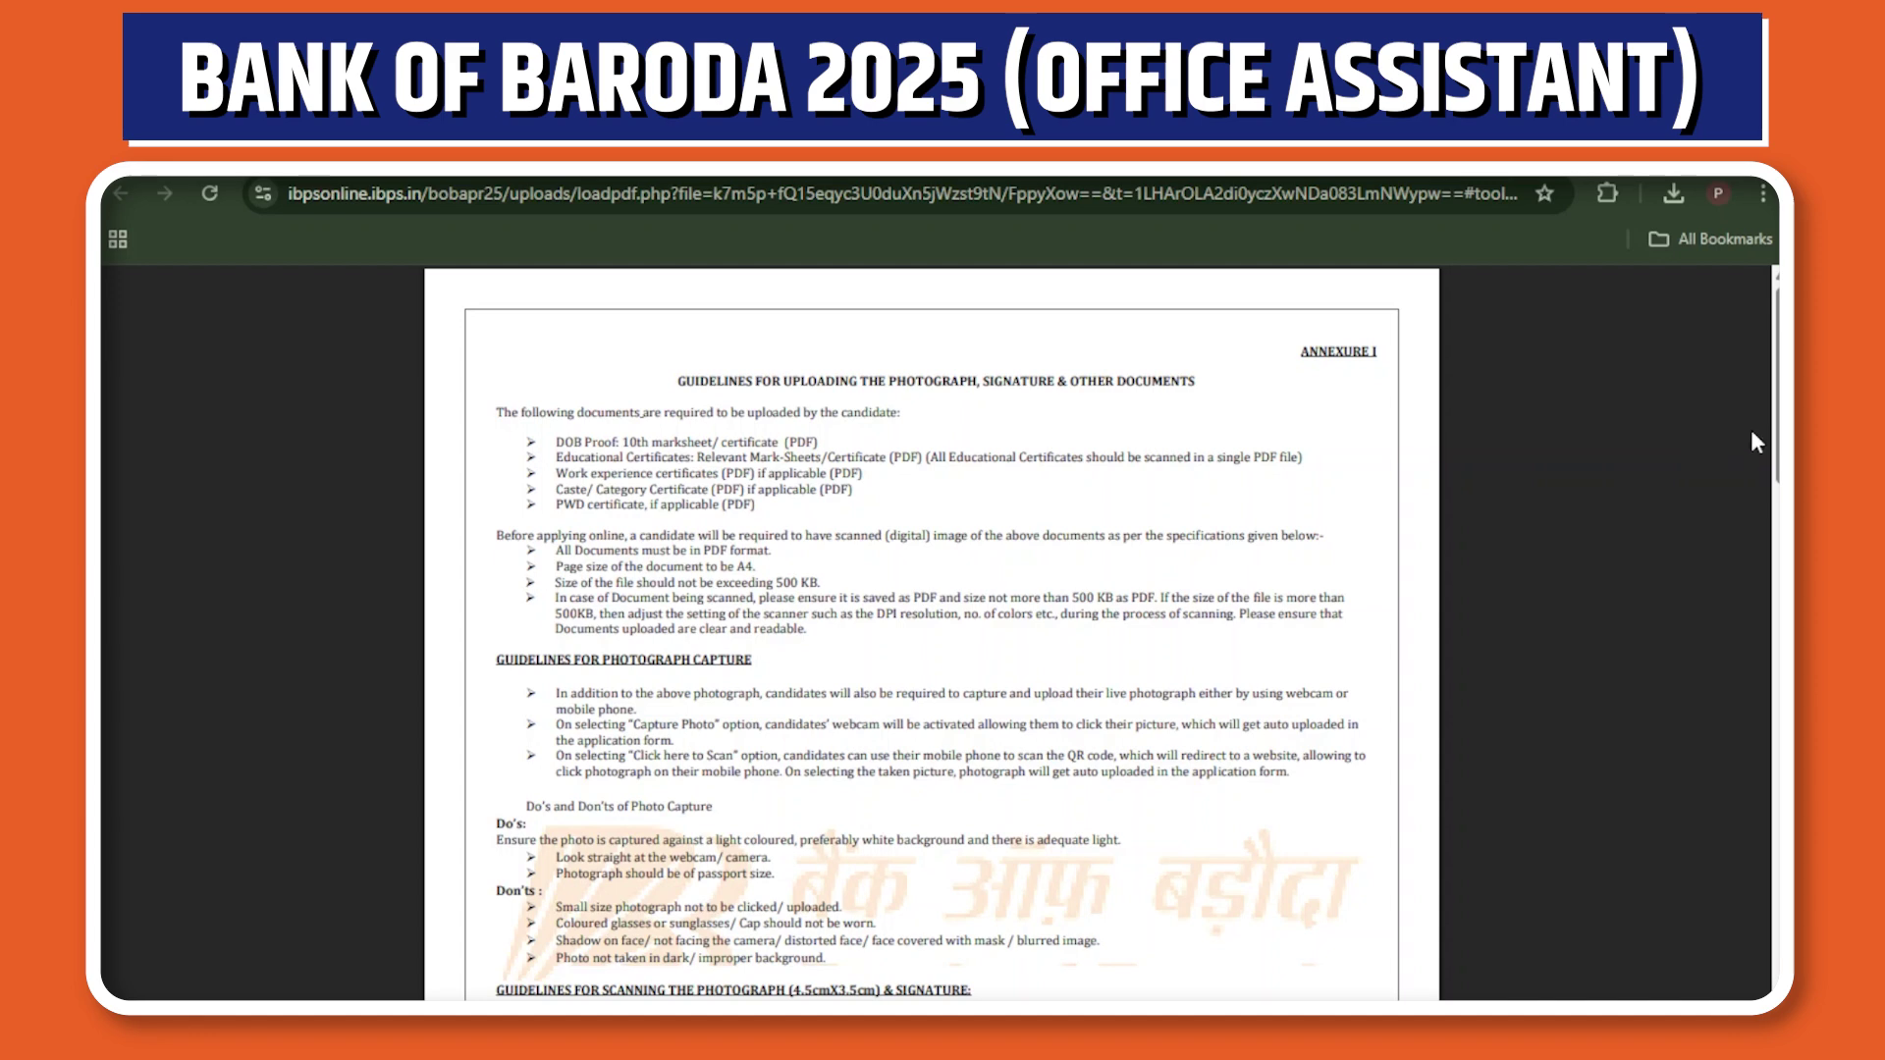
pyautogui.scroll(-3, 1775, 432)
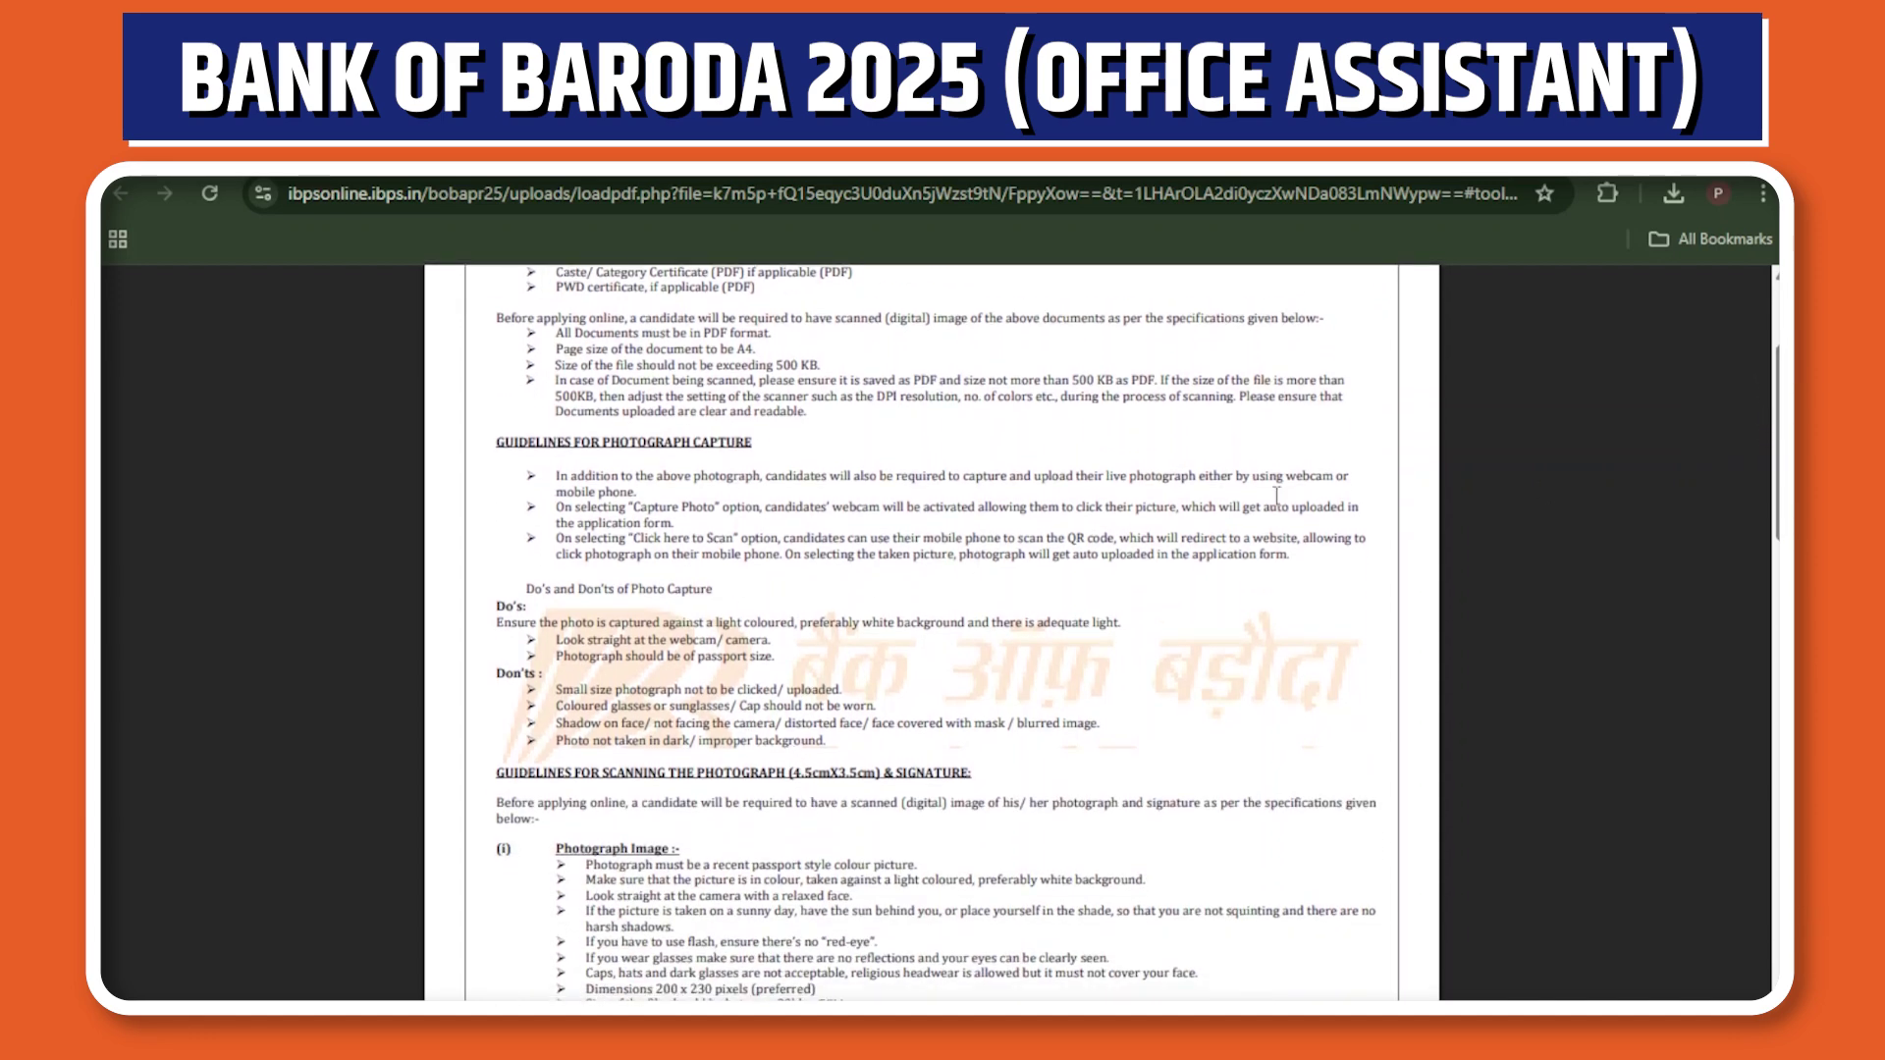
pyautogui.scroll(-5, 701, 478)
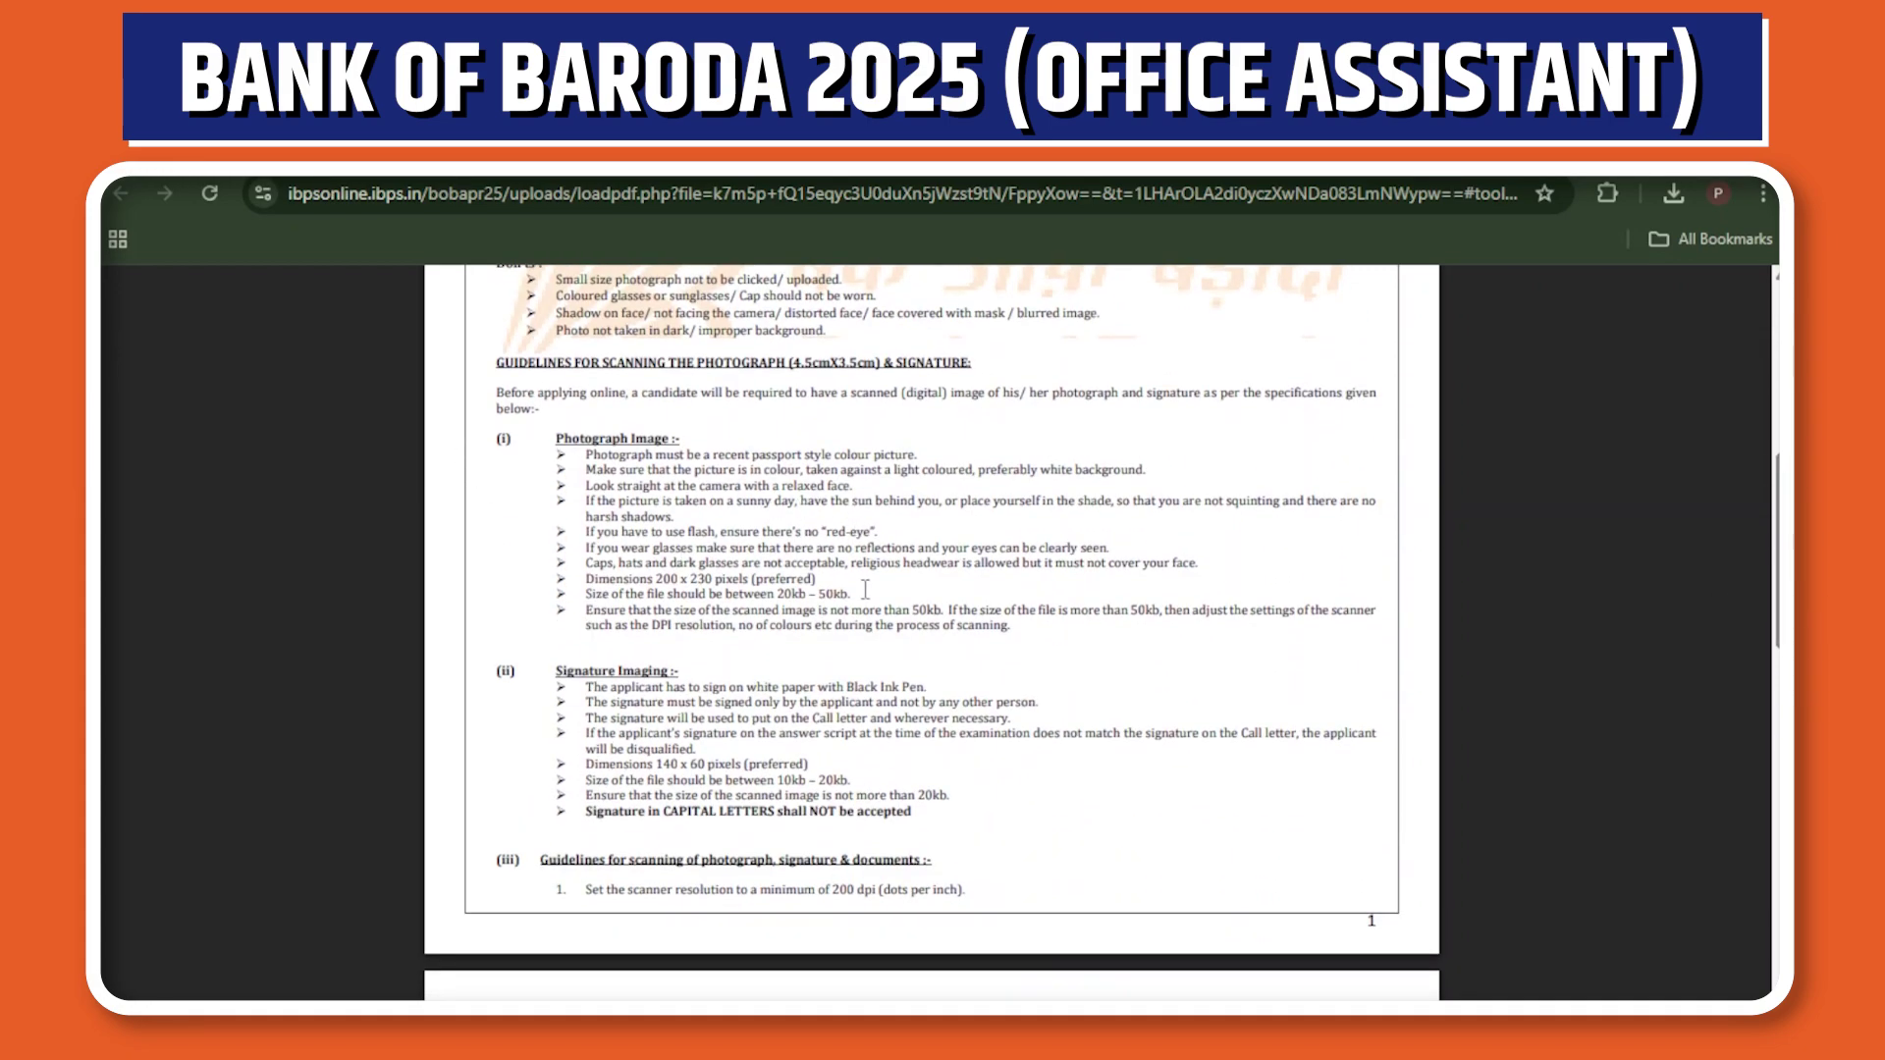
pyautogui.moveTo(851, 595)
pyautogui.mouseDown()
pyautogui.moveTo(598, 603)
pyautogui.moveTo(589, 579)
pyautogui.moveTo(852, 579)
pyautogui.moveTo(844, 596)
pyautogui.mouseUp()
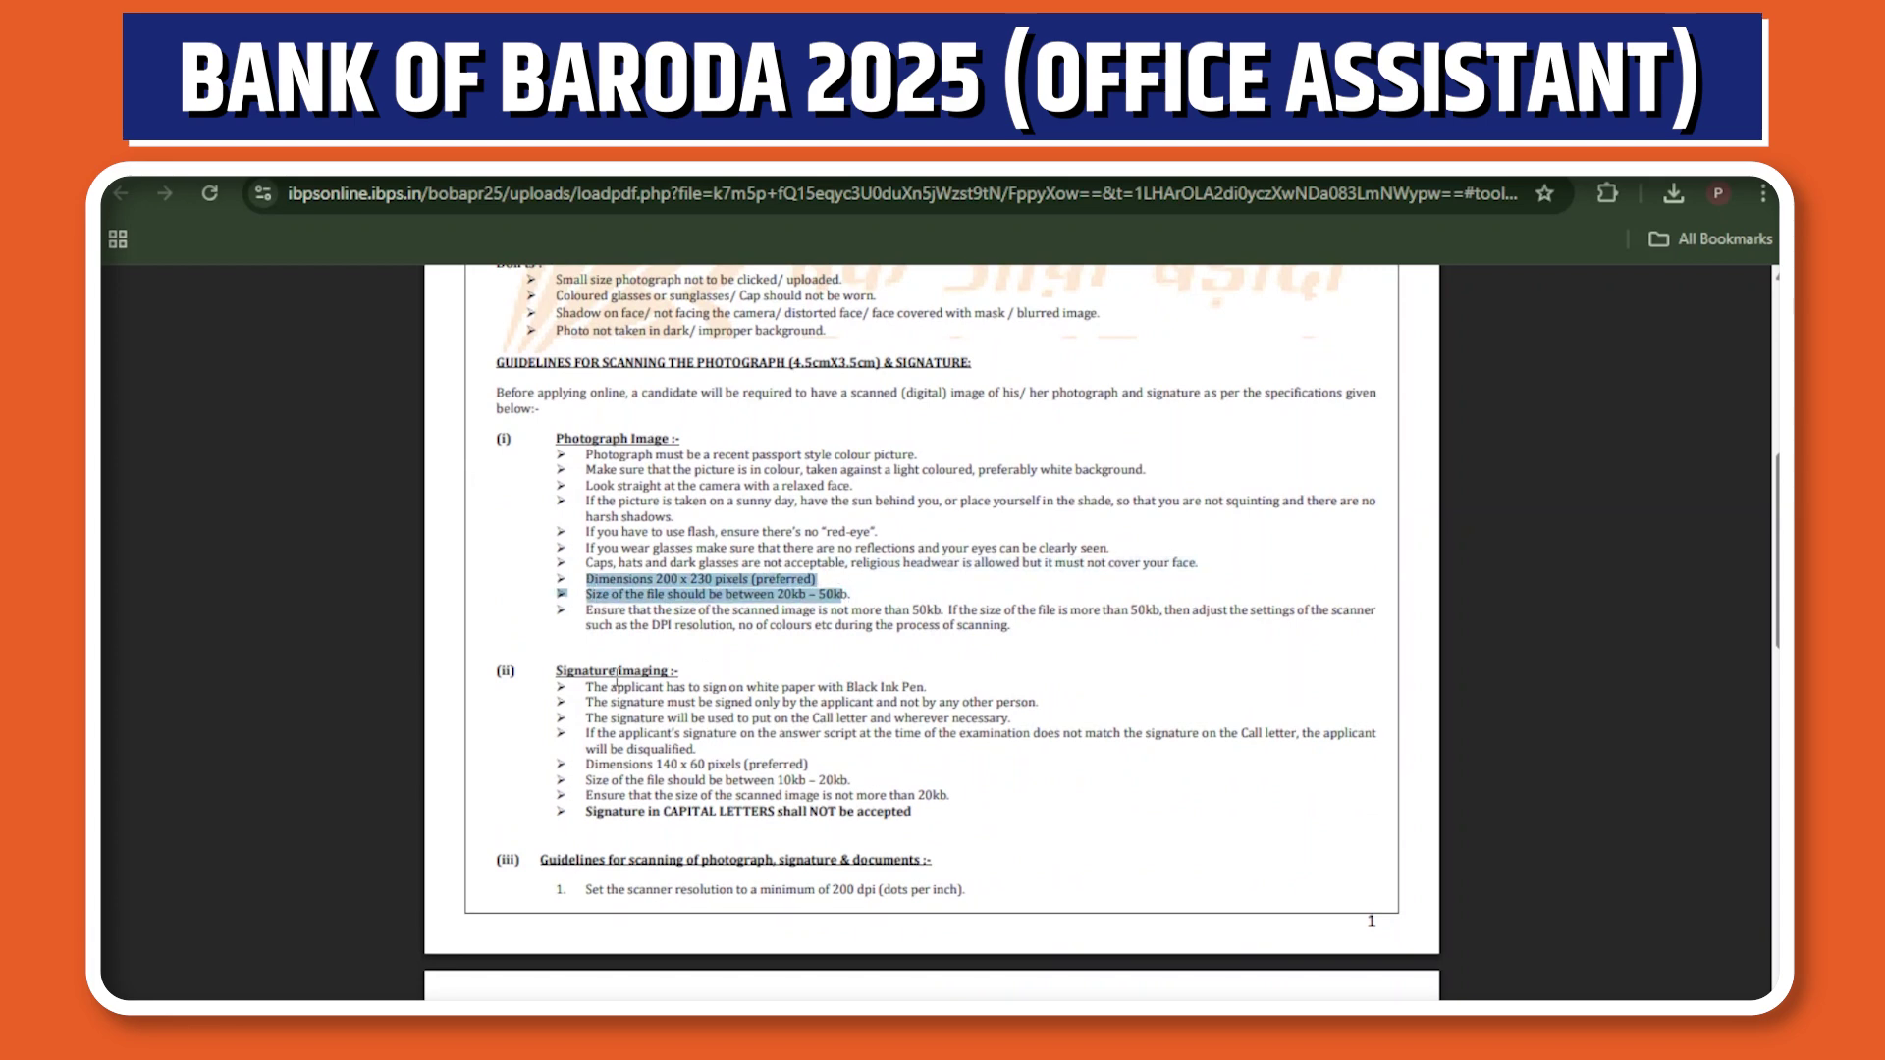
pyautogui.moveTo(647, 765); pyautogui.dragTo(753, 762)
pyautogui.moveTo(896, 795); pyautogui.dragTo(766, 781)
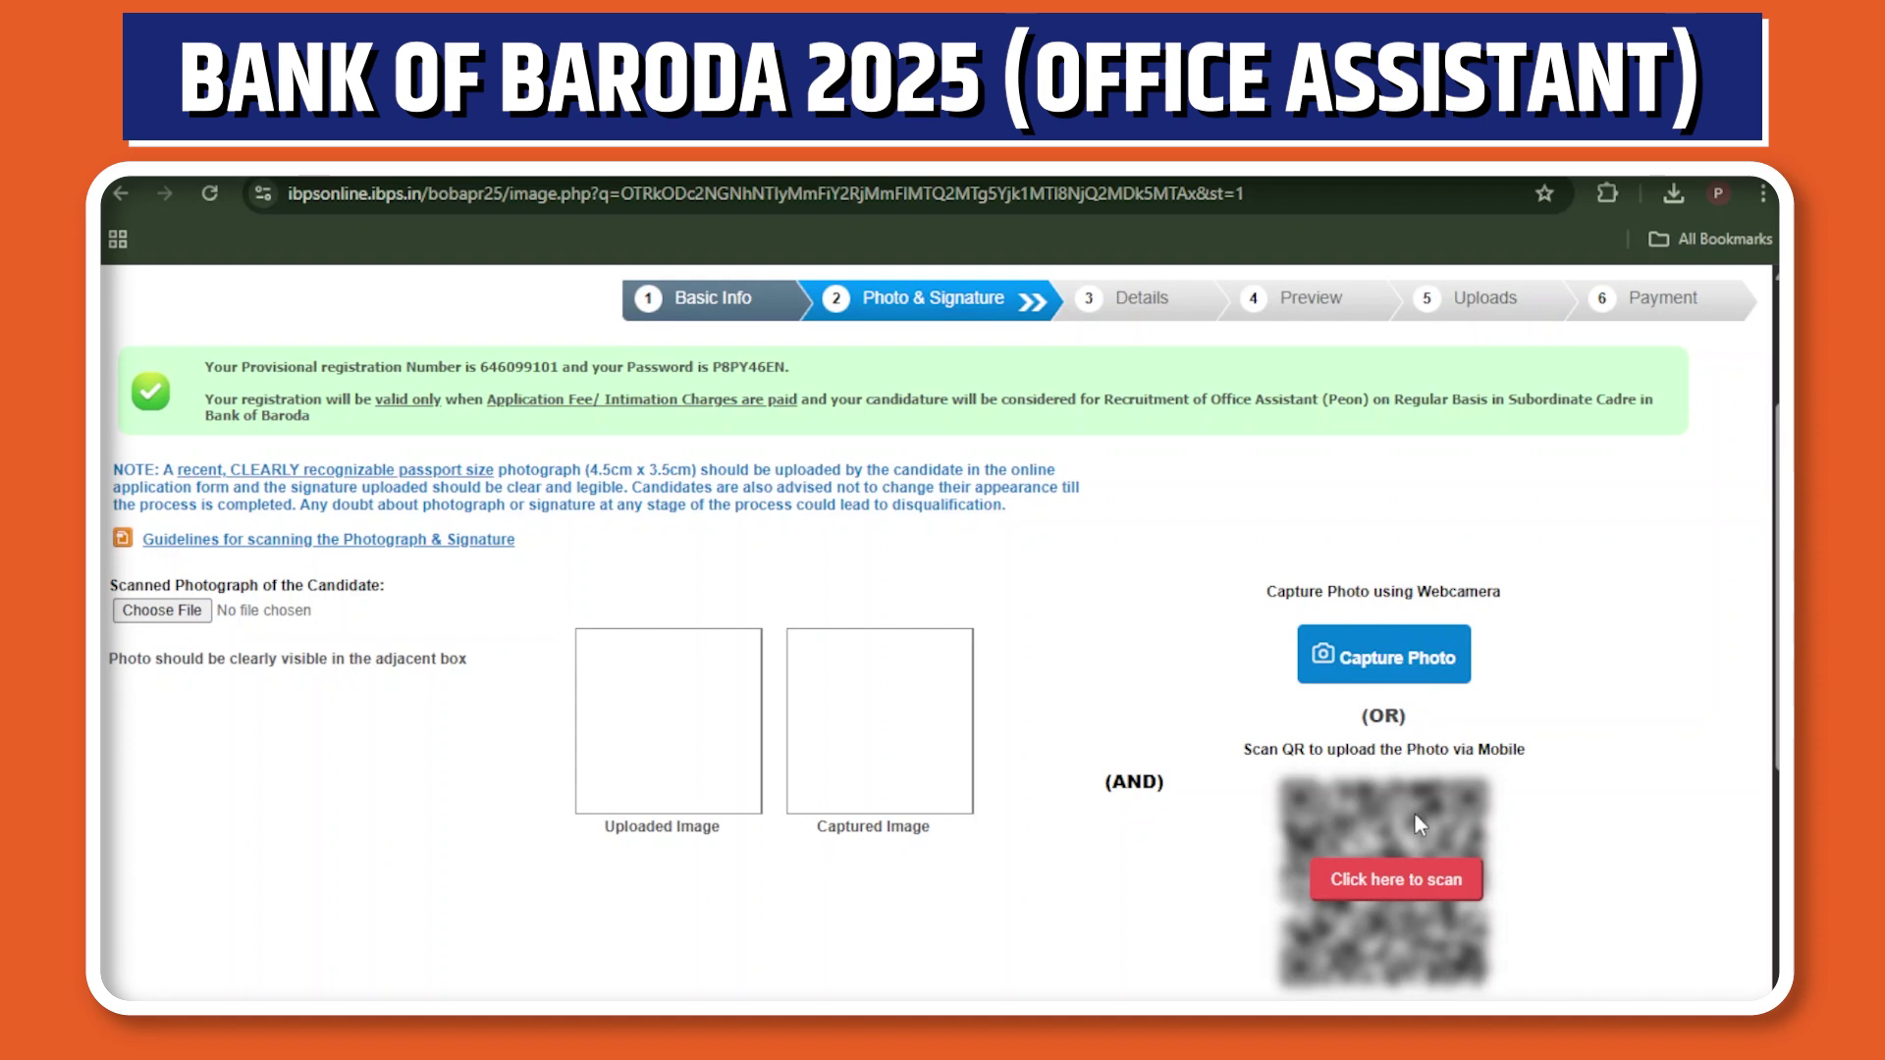
# Show the mobile-upload QR code, try the webcam photo capture, then close the webcam window.
pyautogui.click(1397, 893)
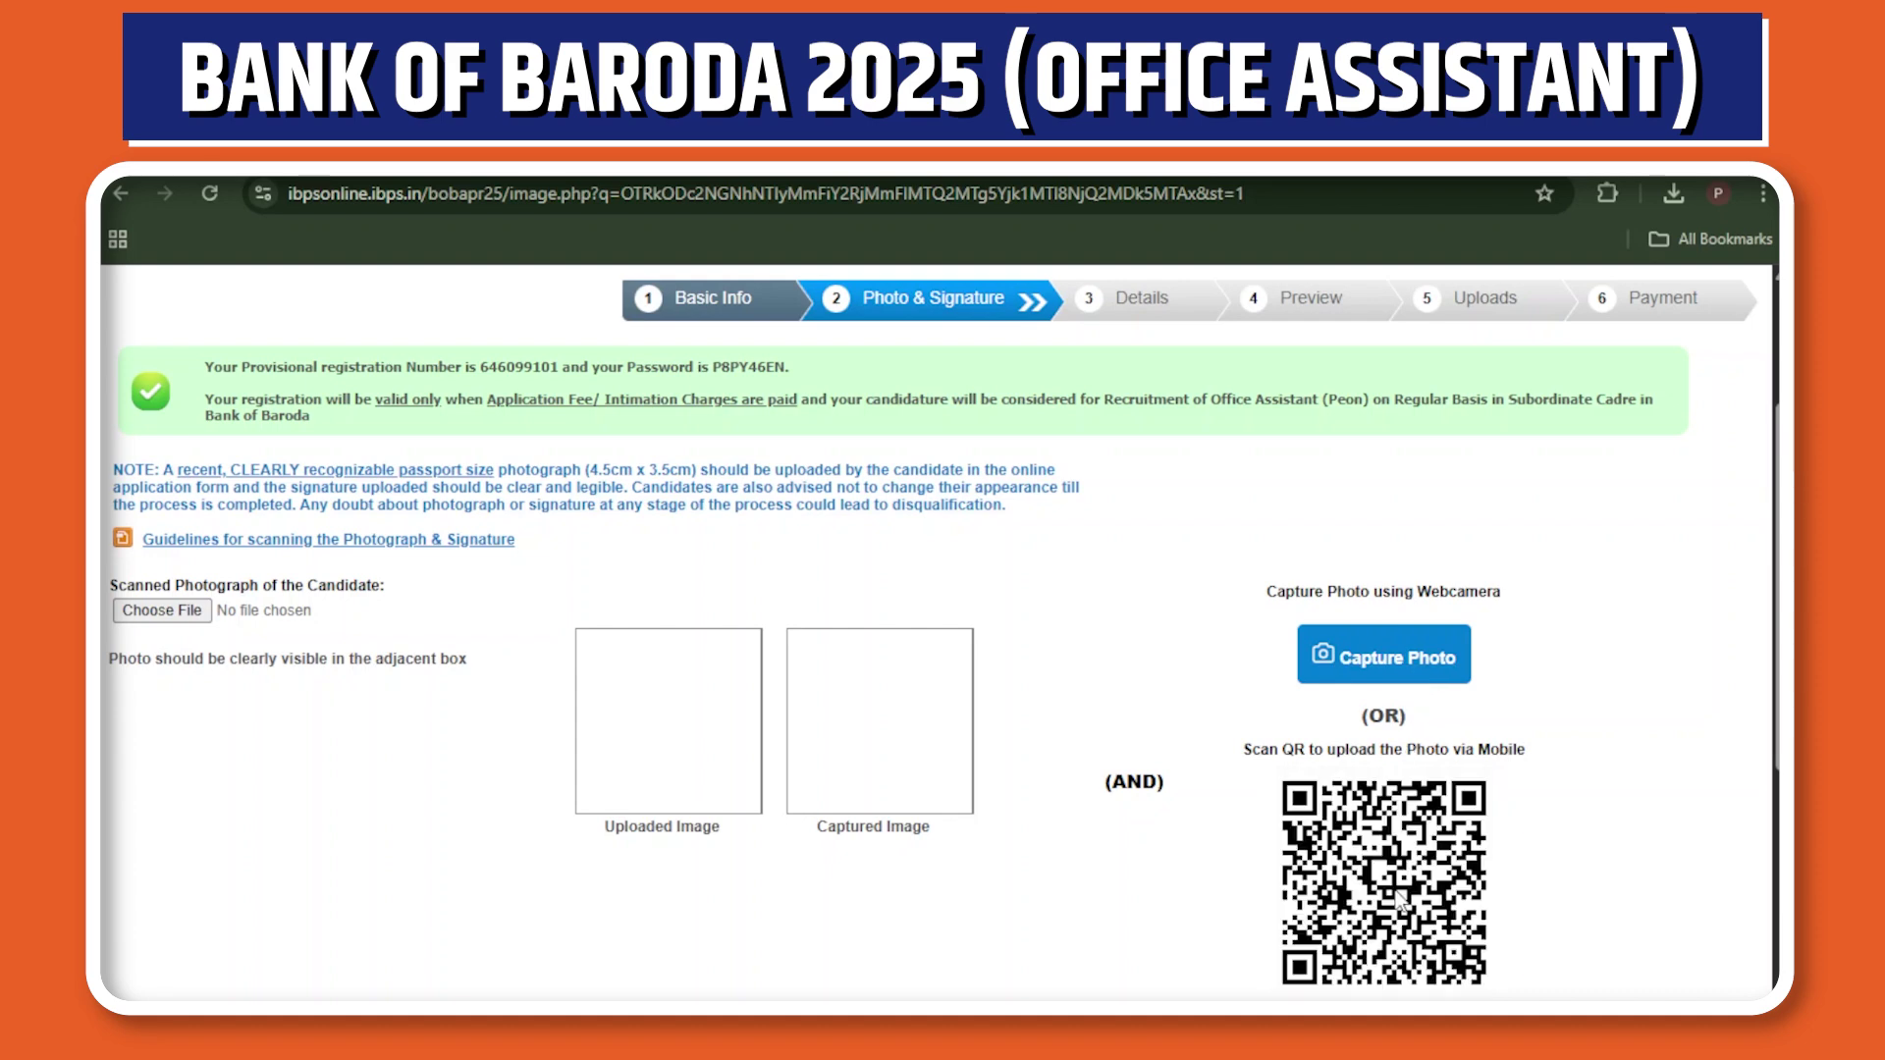
pyautogui.click(1386, 683)
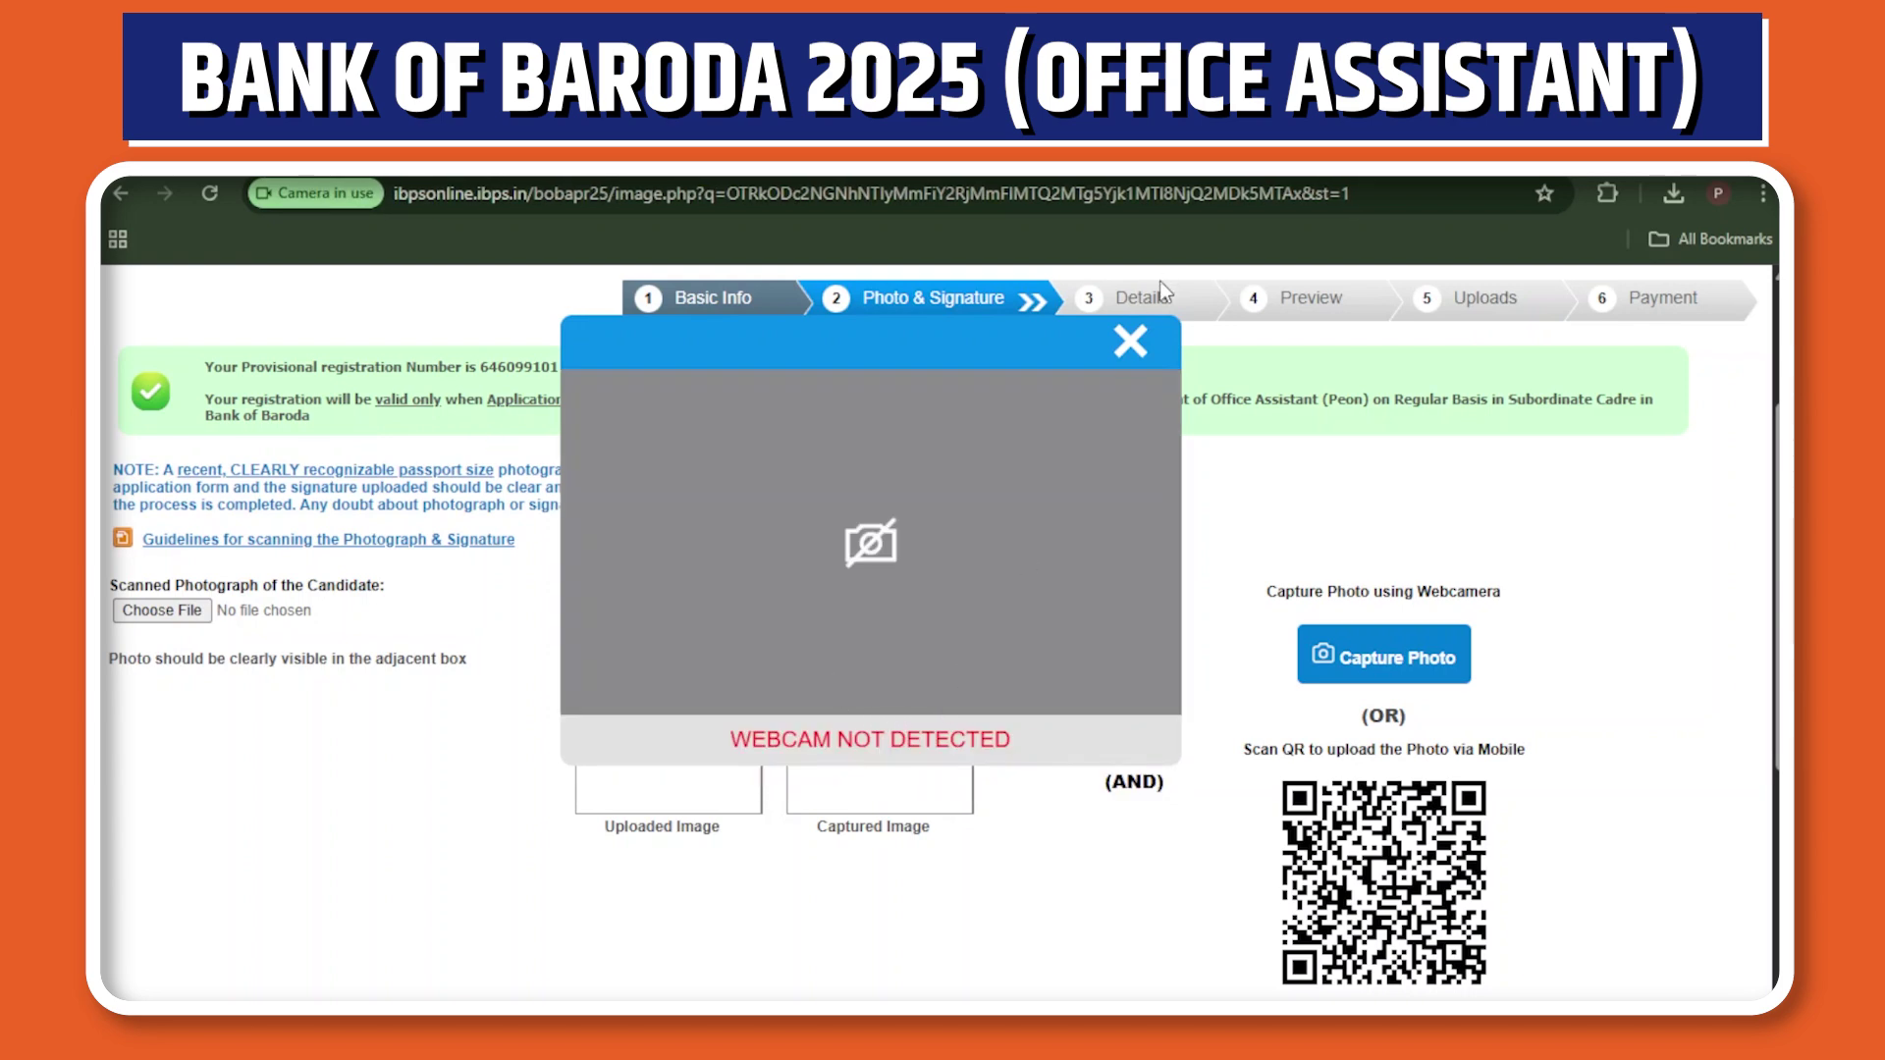
pyautogui.click(1131, 346)
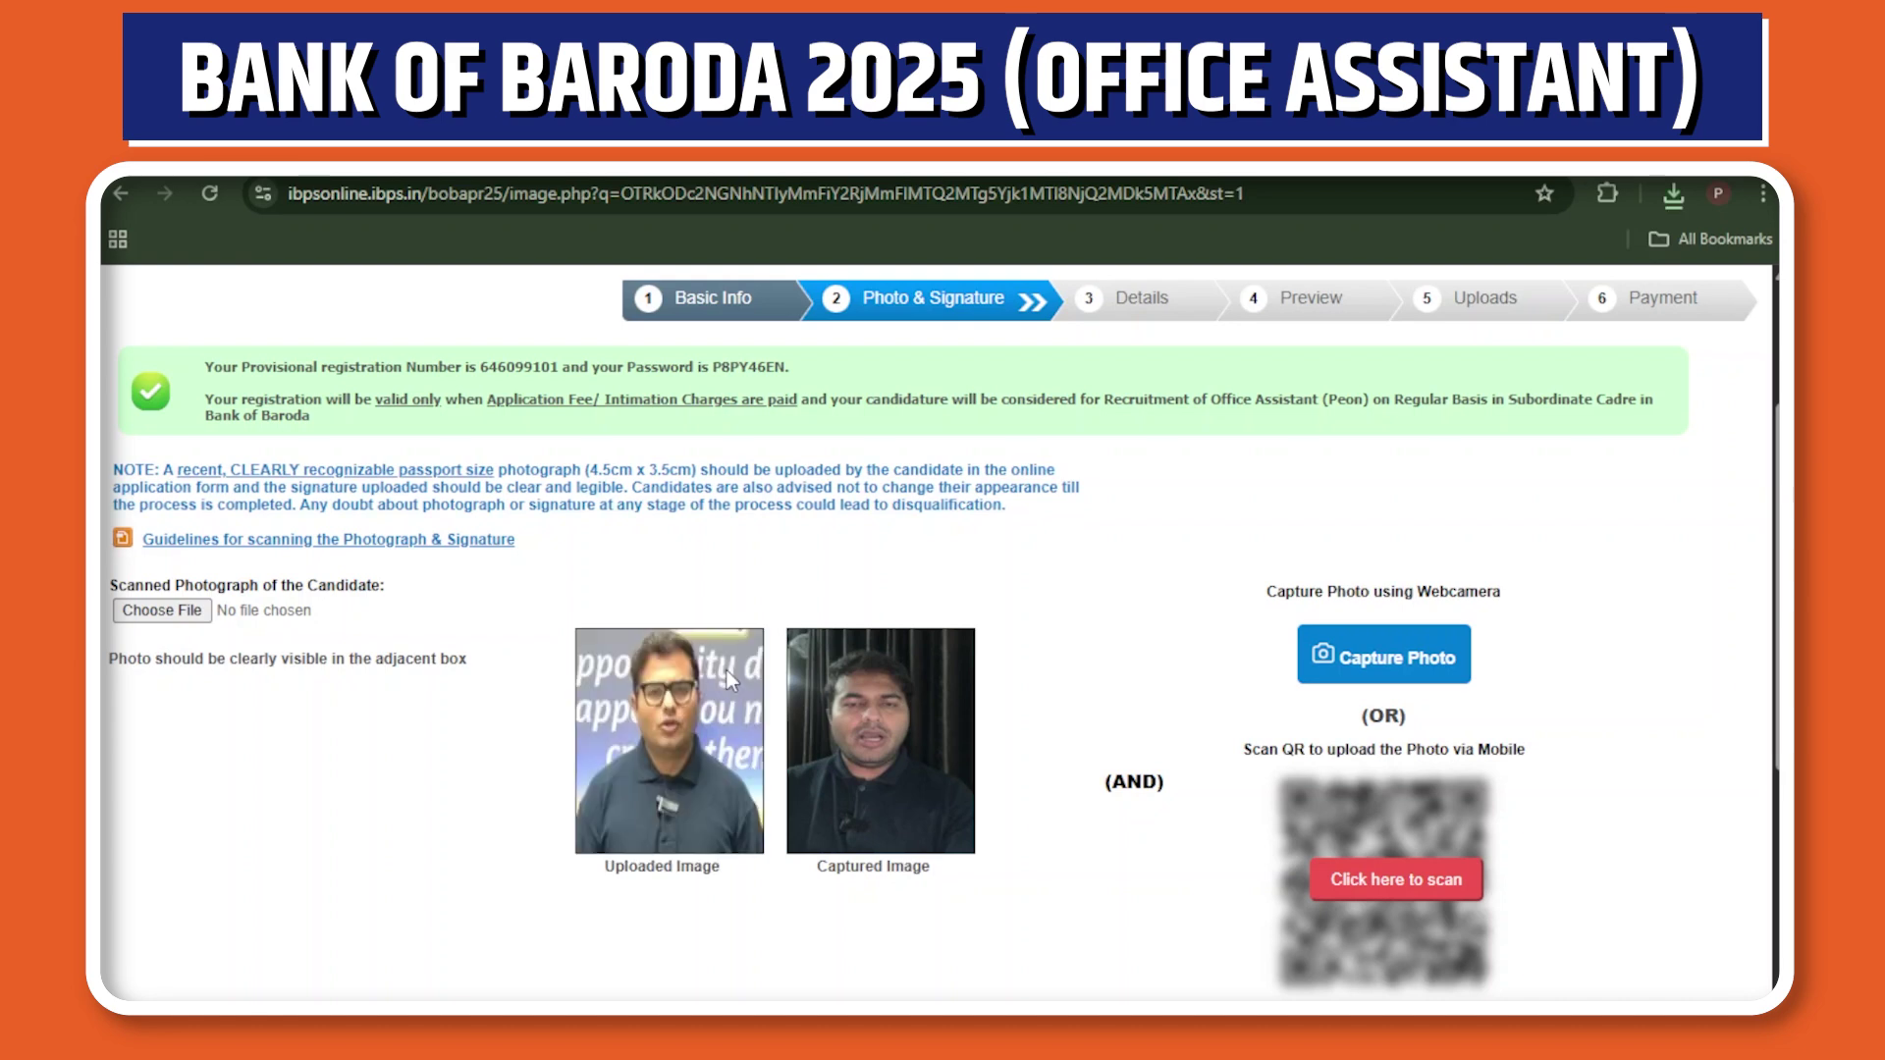
# Tick the photo confirmation, upload the scanned signature and tick its confirmation, then proceed to Details.
pyautogui.scroll(-2, 938, 628)
pyautogui.scroll(-3, 174, 749)
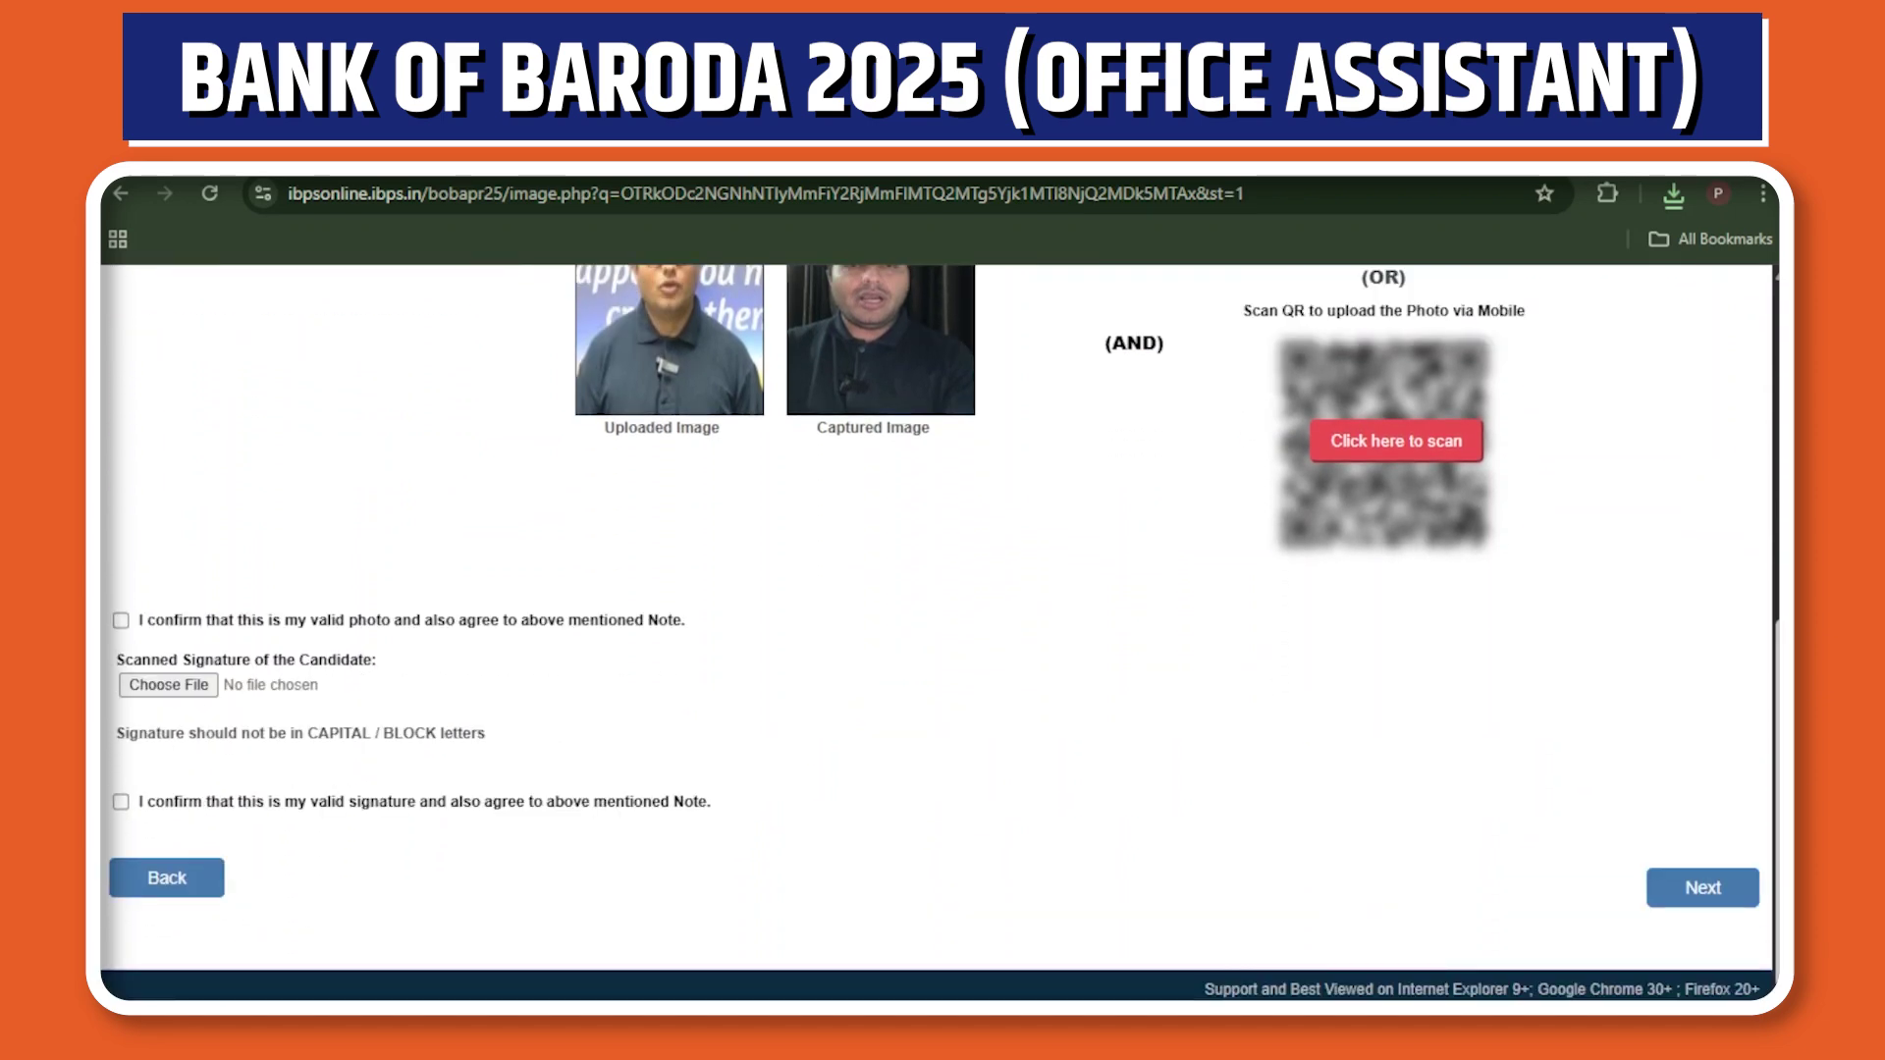
pyautogui.scroll(3, 1156, 538)
pyautogui.scroll(-1, 938, 628)
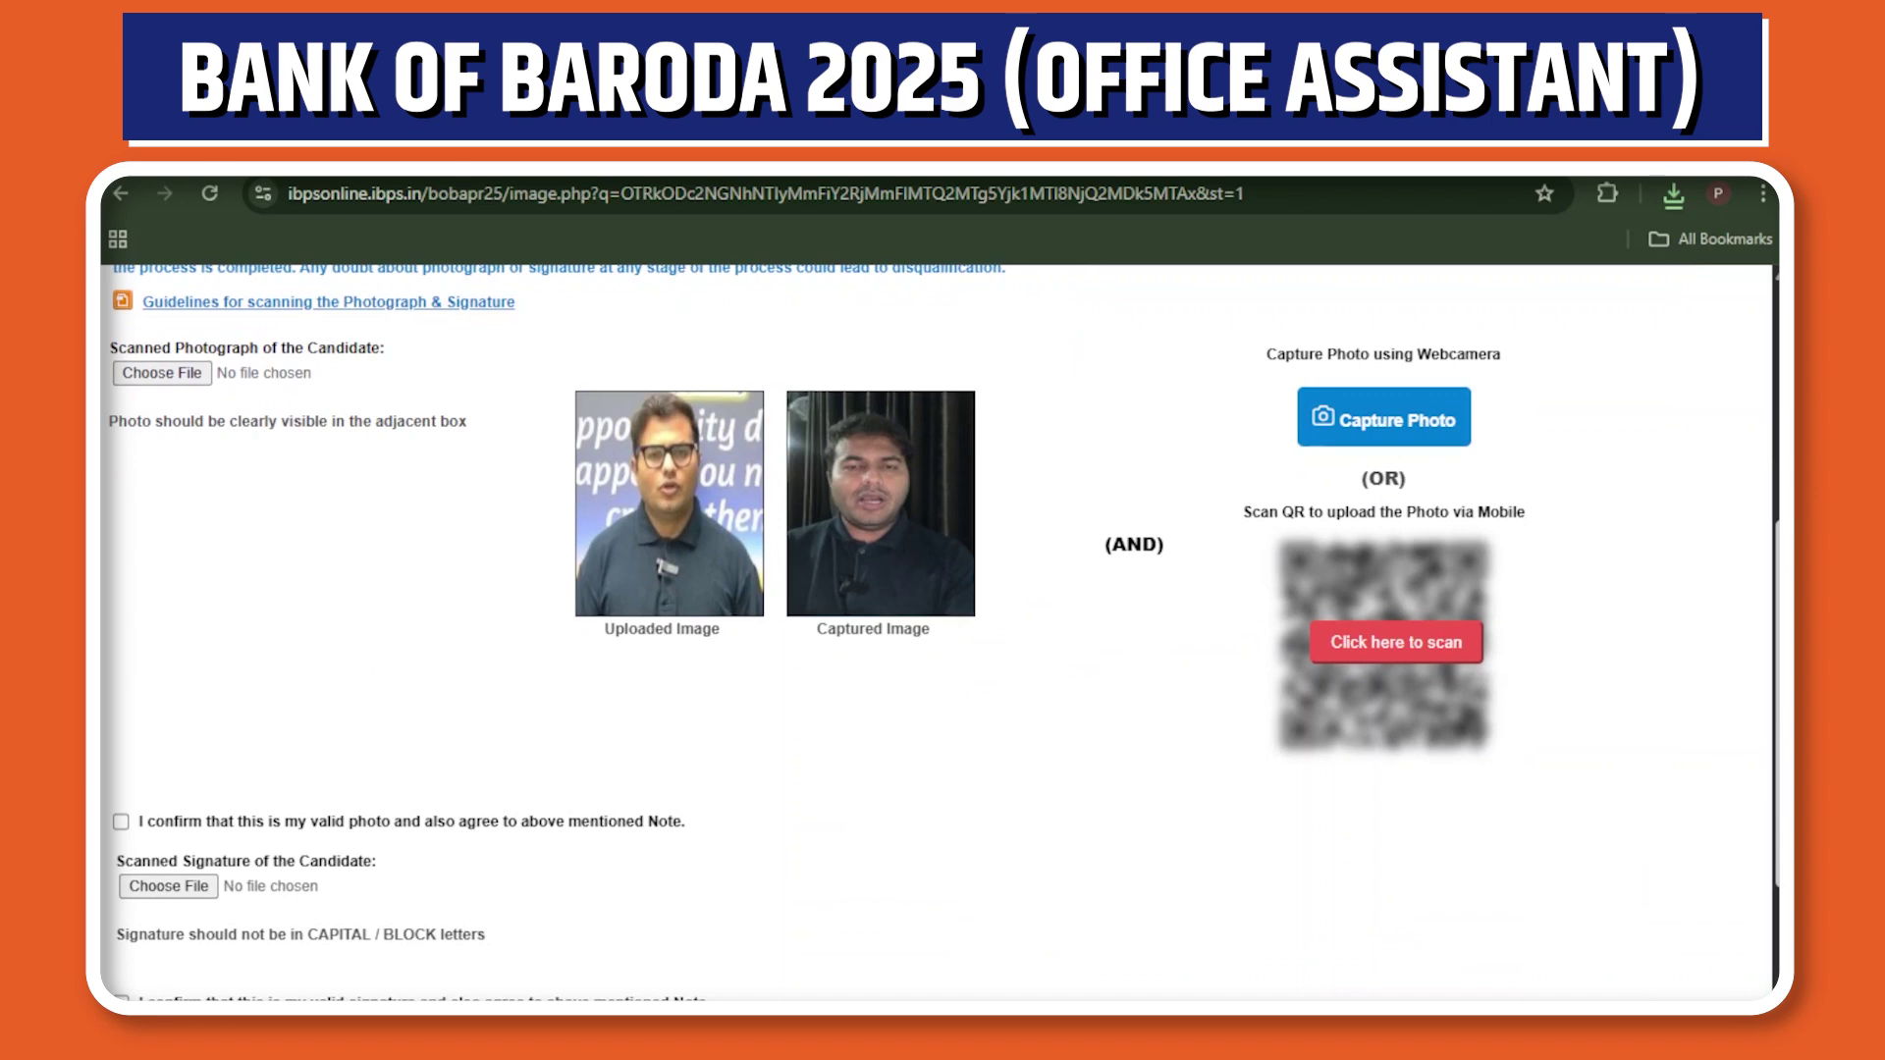
pyautogui.scroll(-3, 192, 660)
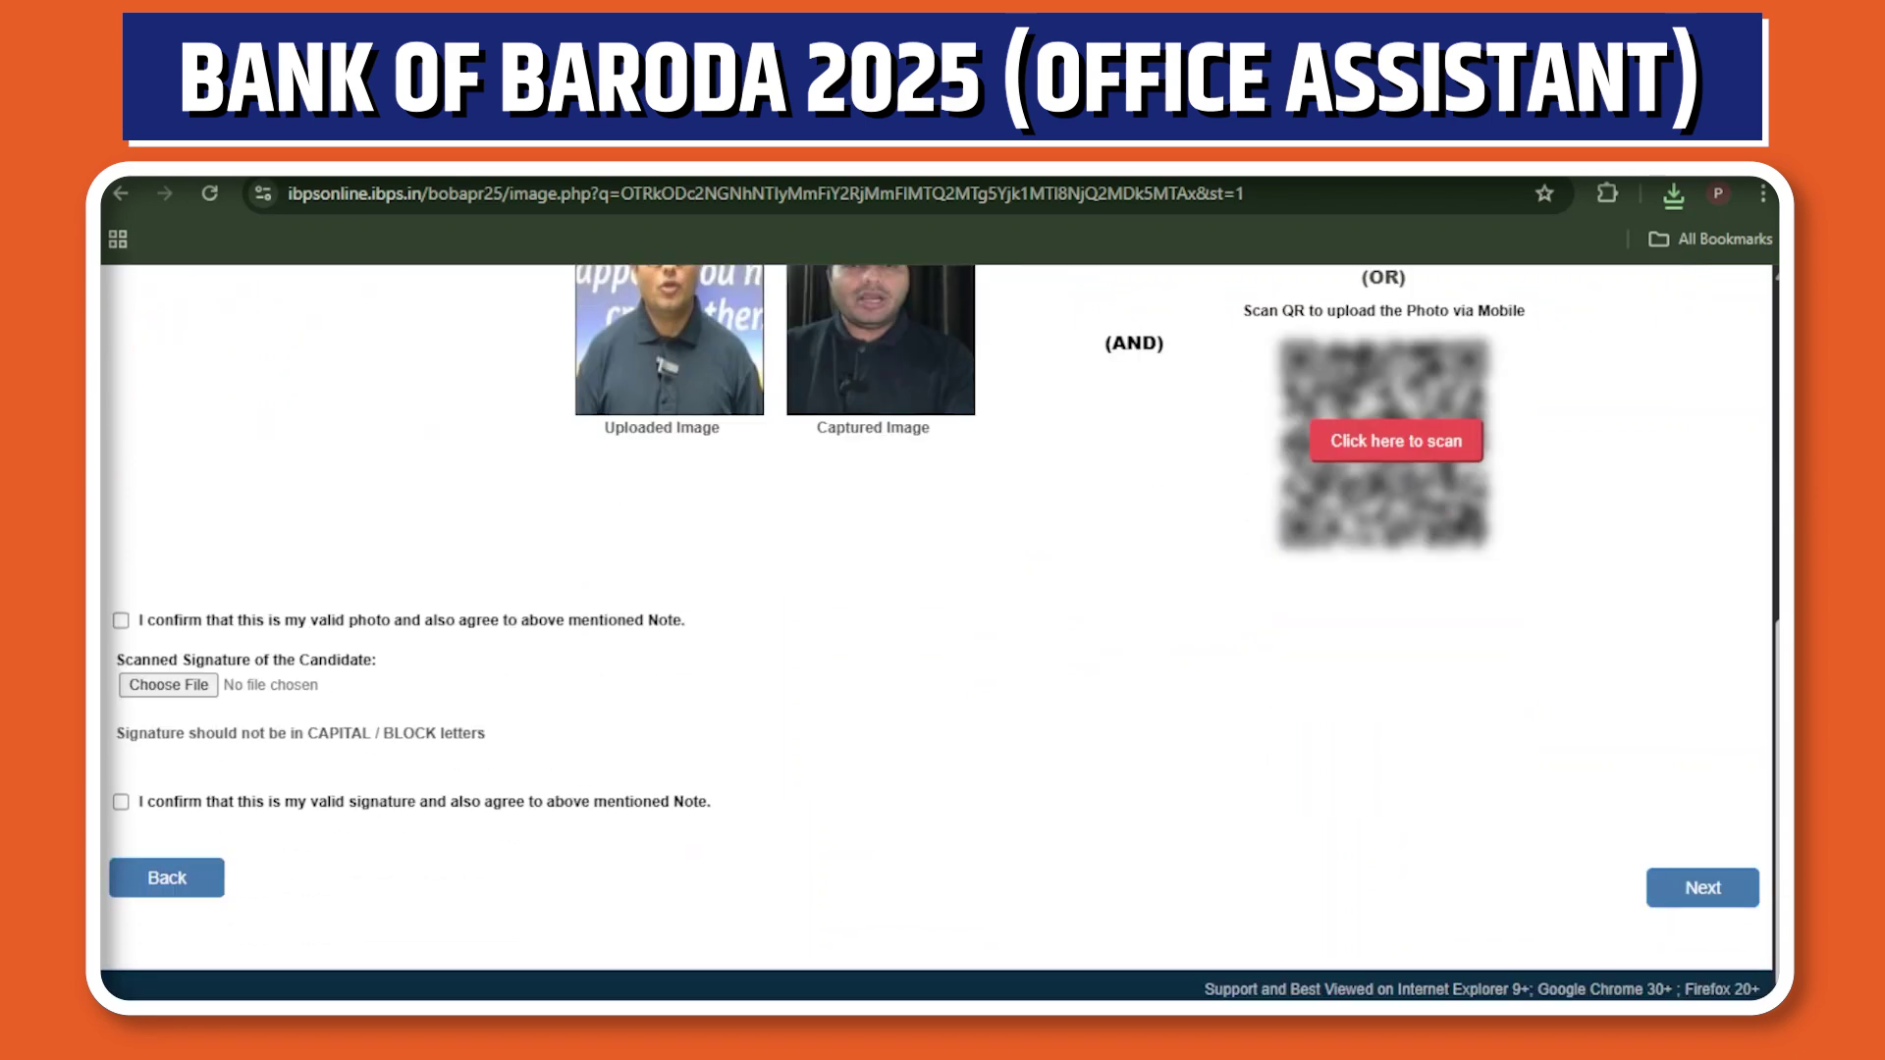
pyautogui.click(121, 620)
pyautogui.click(168, 685)
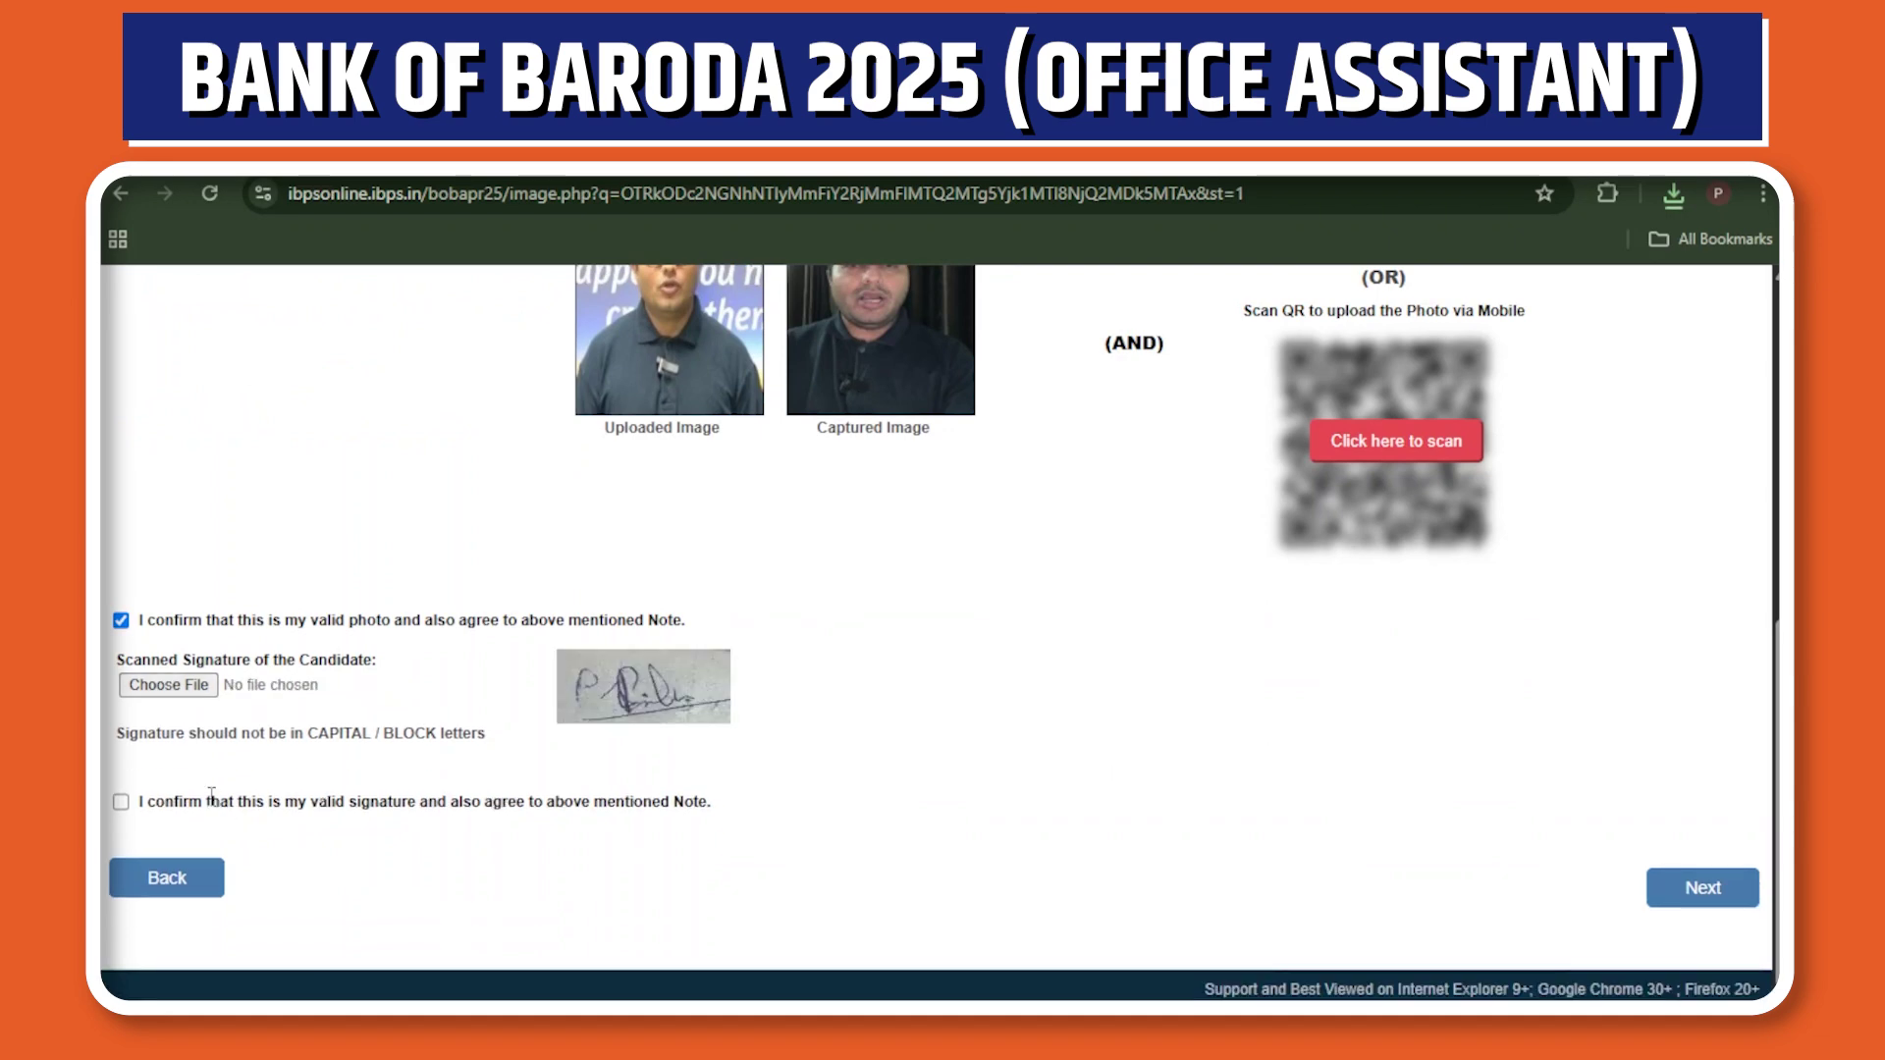
pyautogui.click(120, 804)
pyautogui.click(1689, 893)
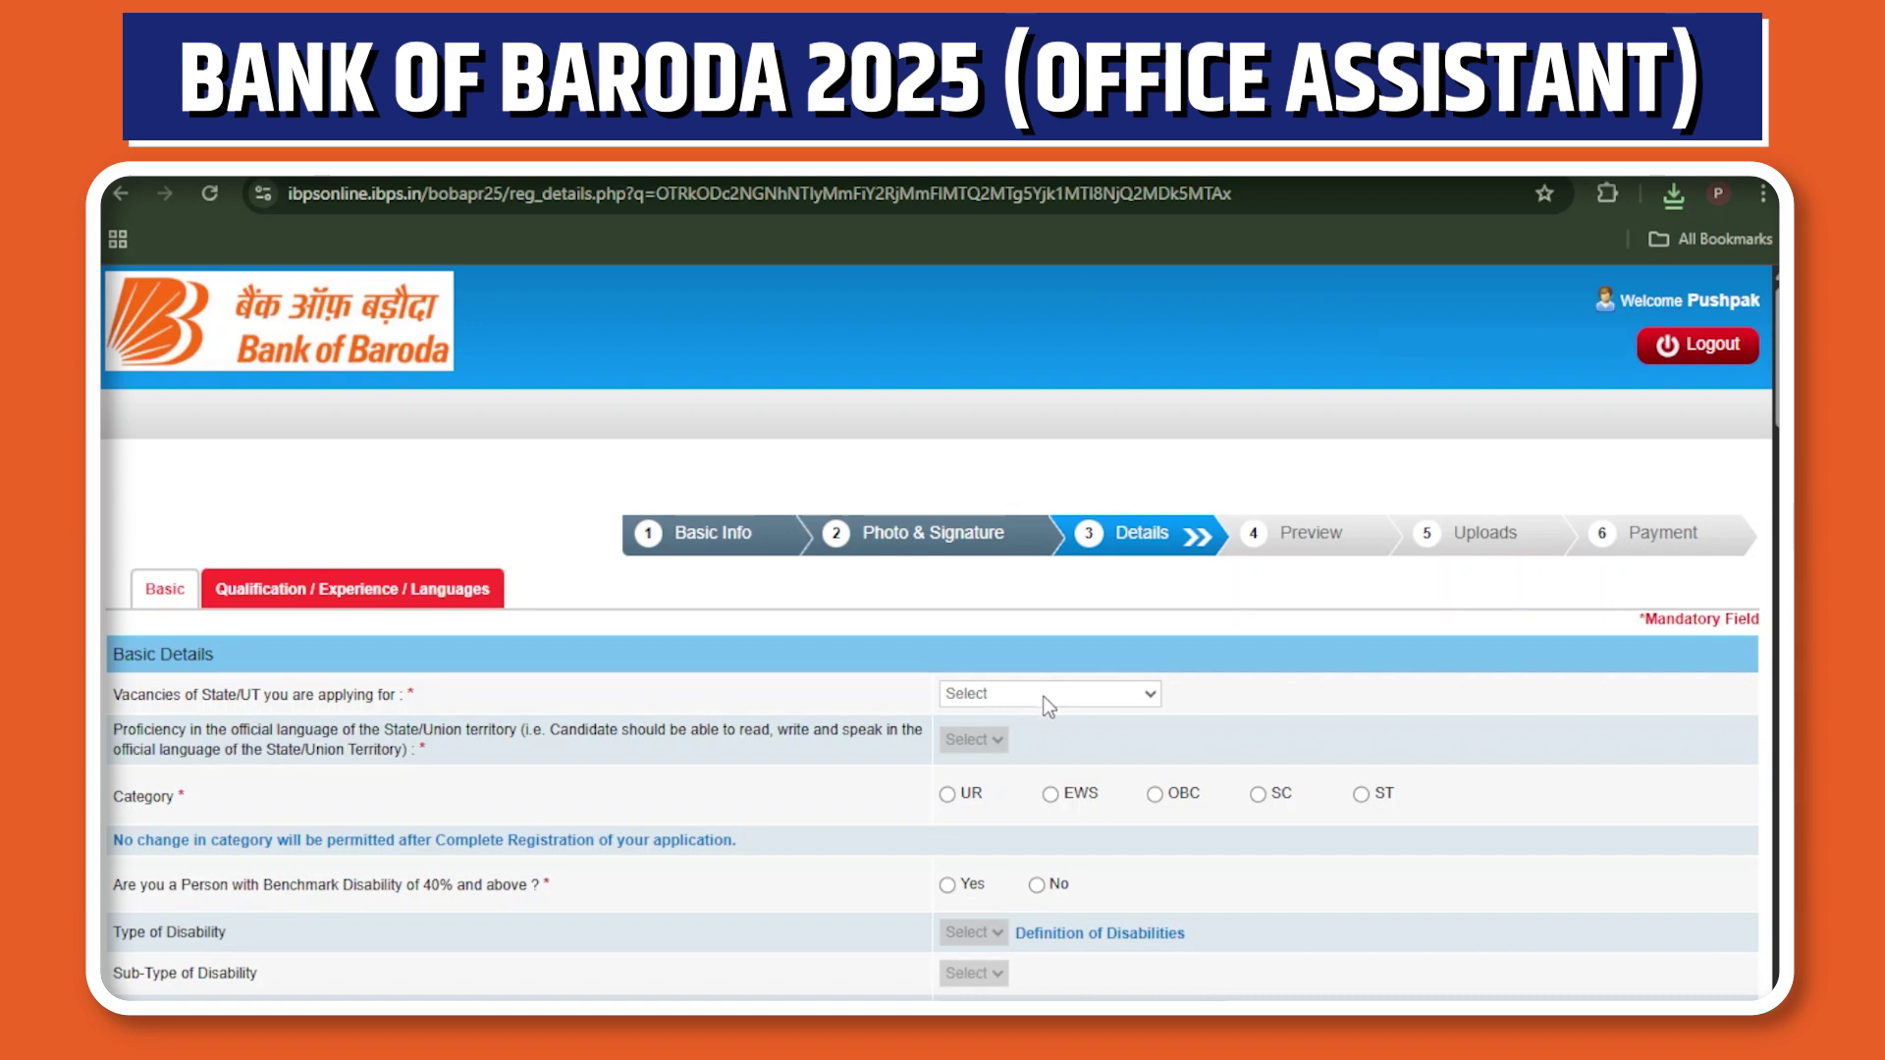
# Choose Maharashtra vacancies, Marathi proficiency and UR category, then answer No to benchmark disability.
pyautogui.click(999, 658)
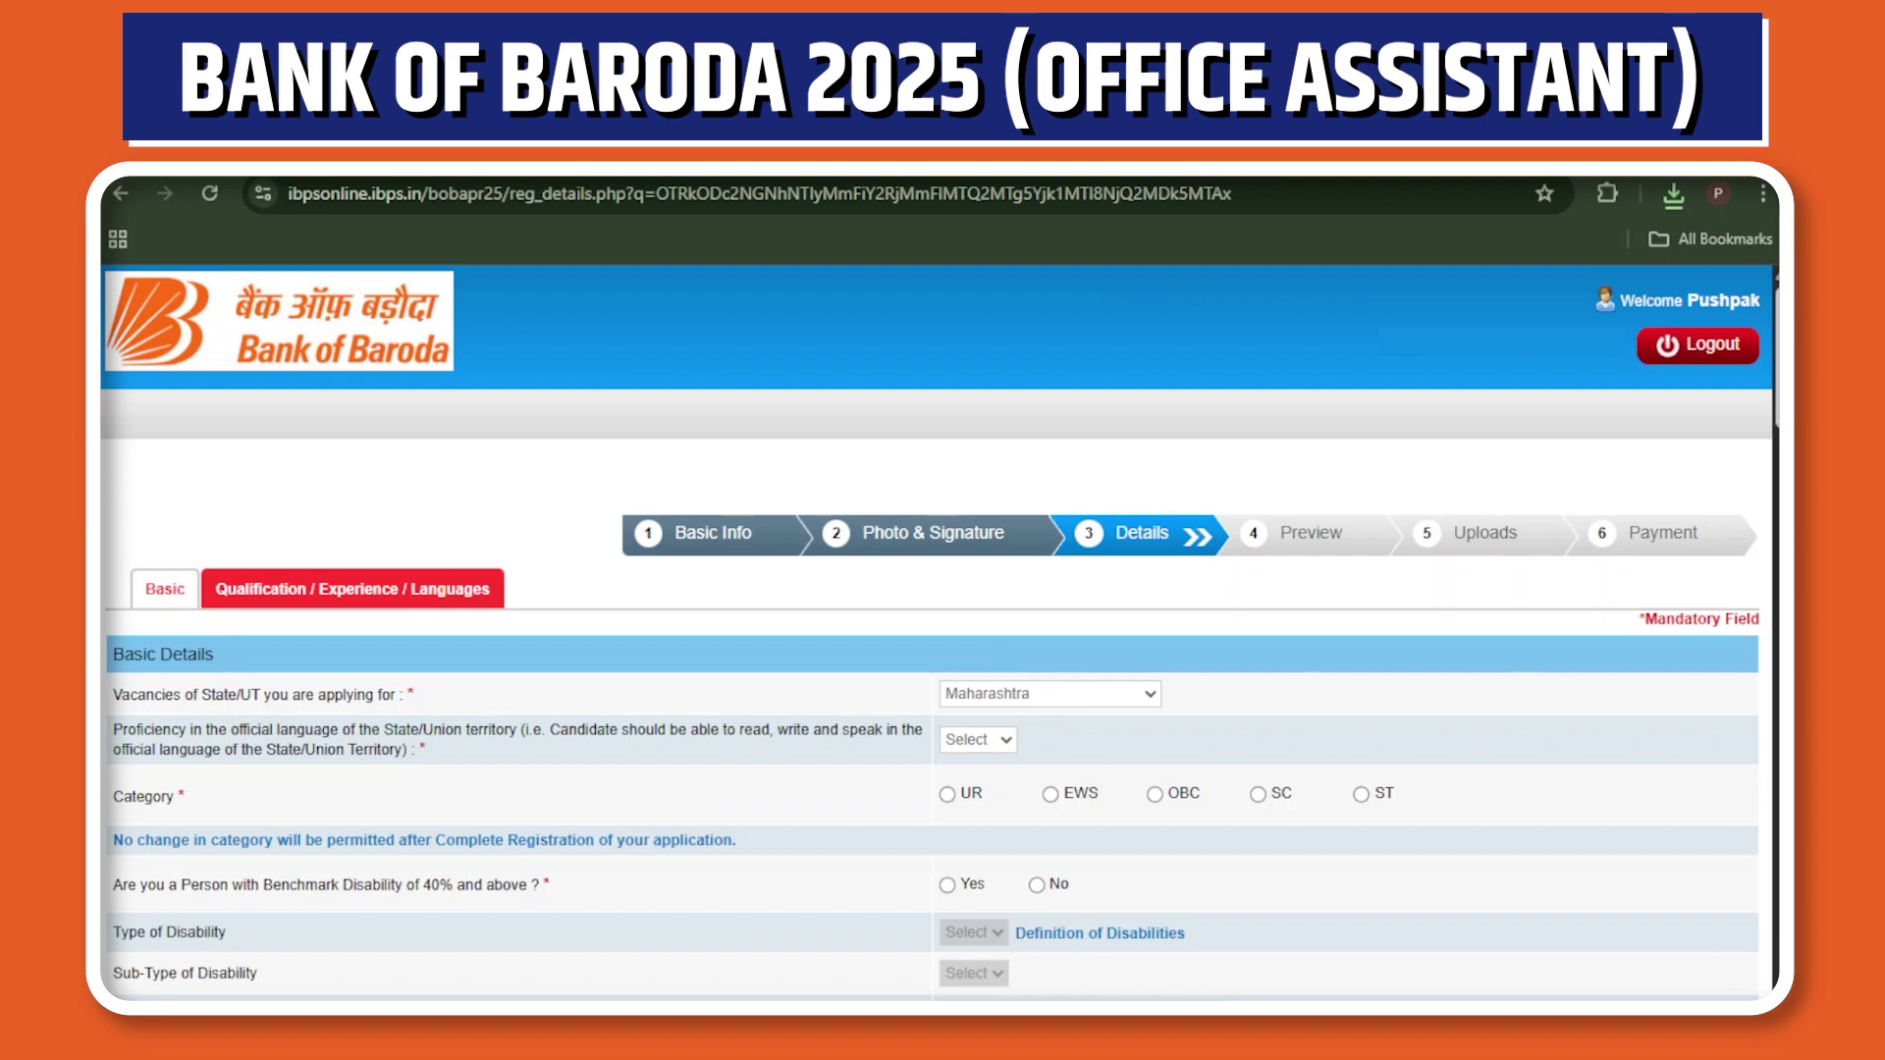
pyautogui.scroll(-2, 940, 631)
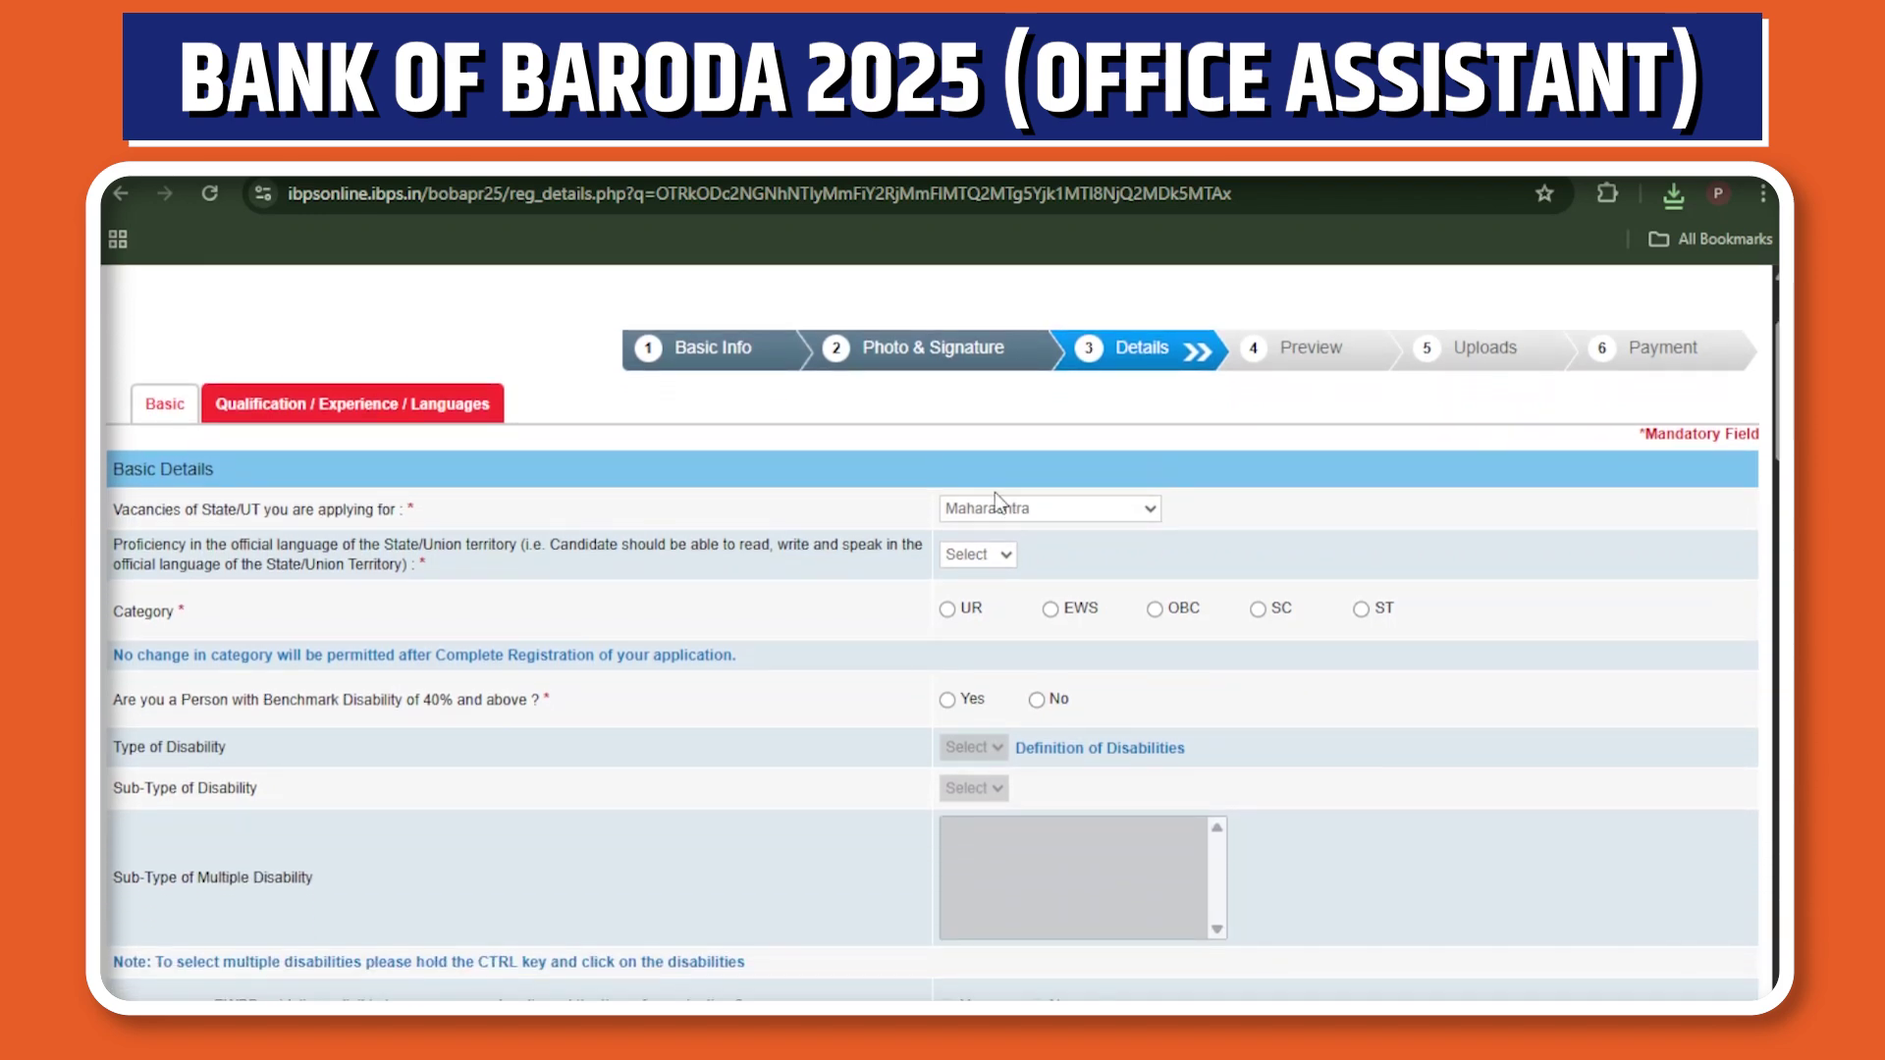
pyautogui.click(1009, 556)
pyautogui.click(987, 618)
pyautogui.click(949, 611)
pyautogui.click(1155, 476)
pyautogui.click(1037, 699)
# Set religion to Hindu and answer No to religious minority and ex-serviceman.
pyautogui.scroll(-5, 1563, 484)
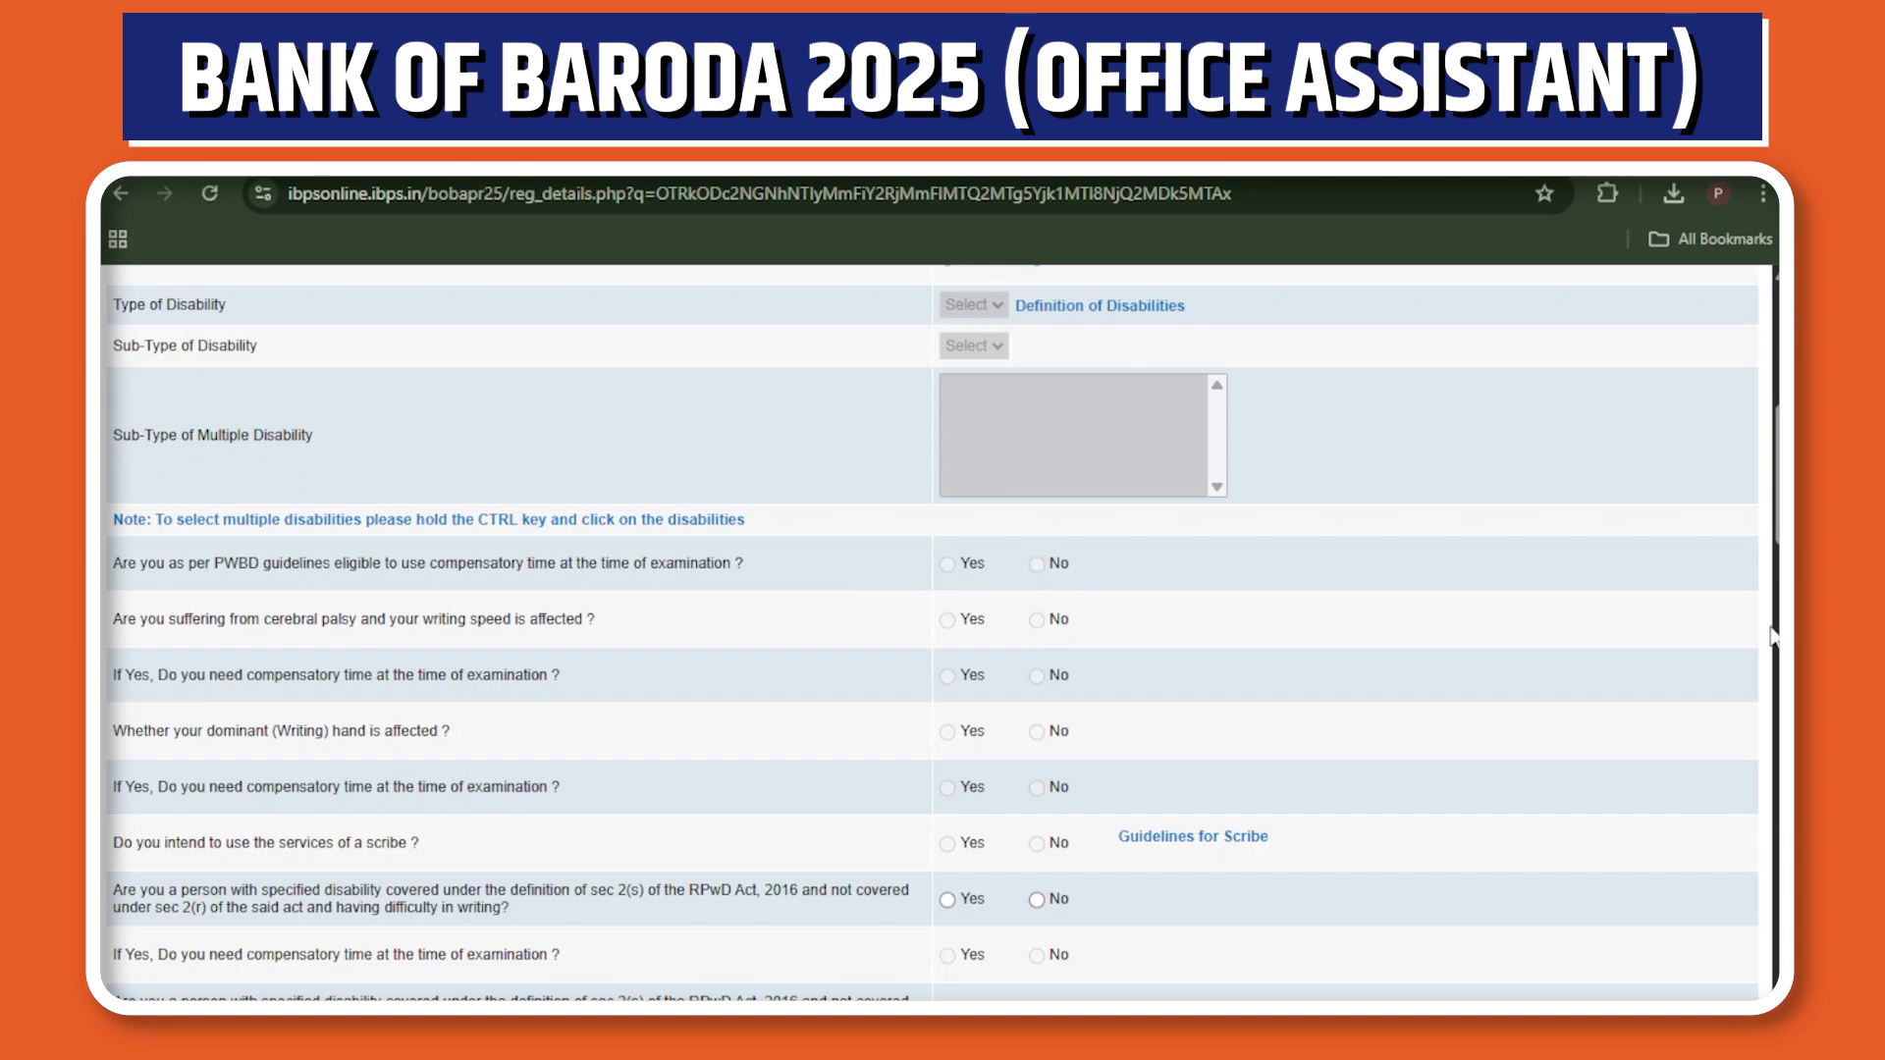
pyautogui.scroll(-5, 943, 628)
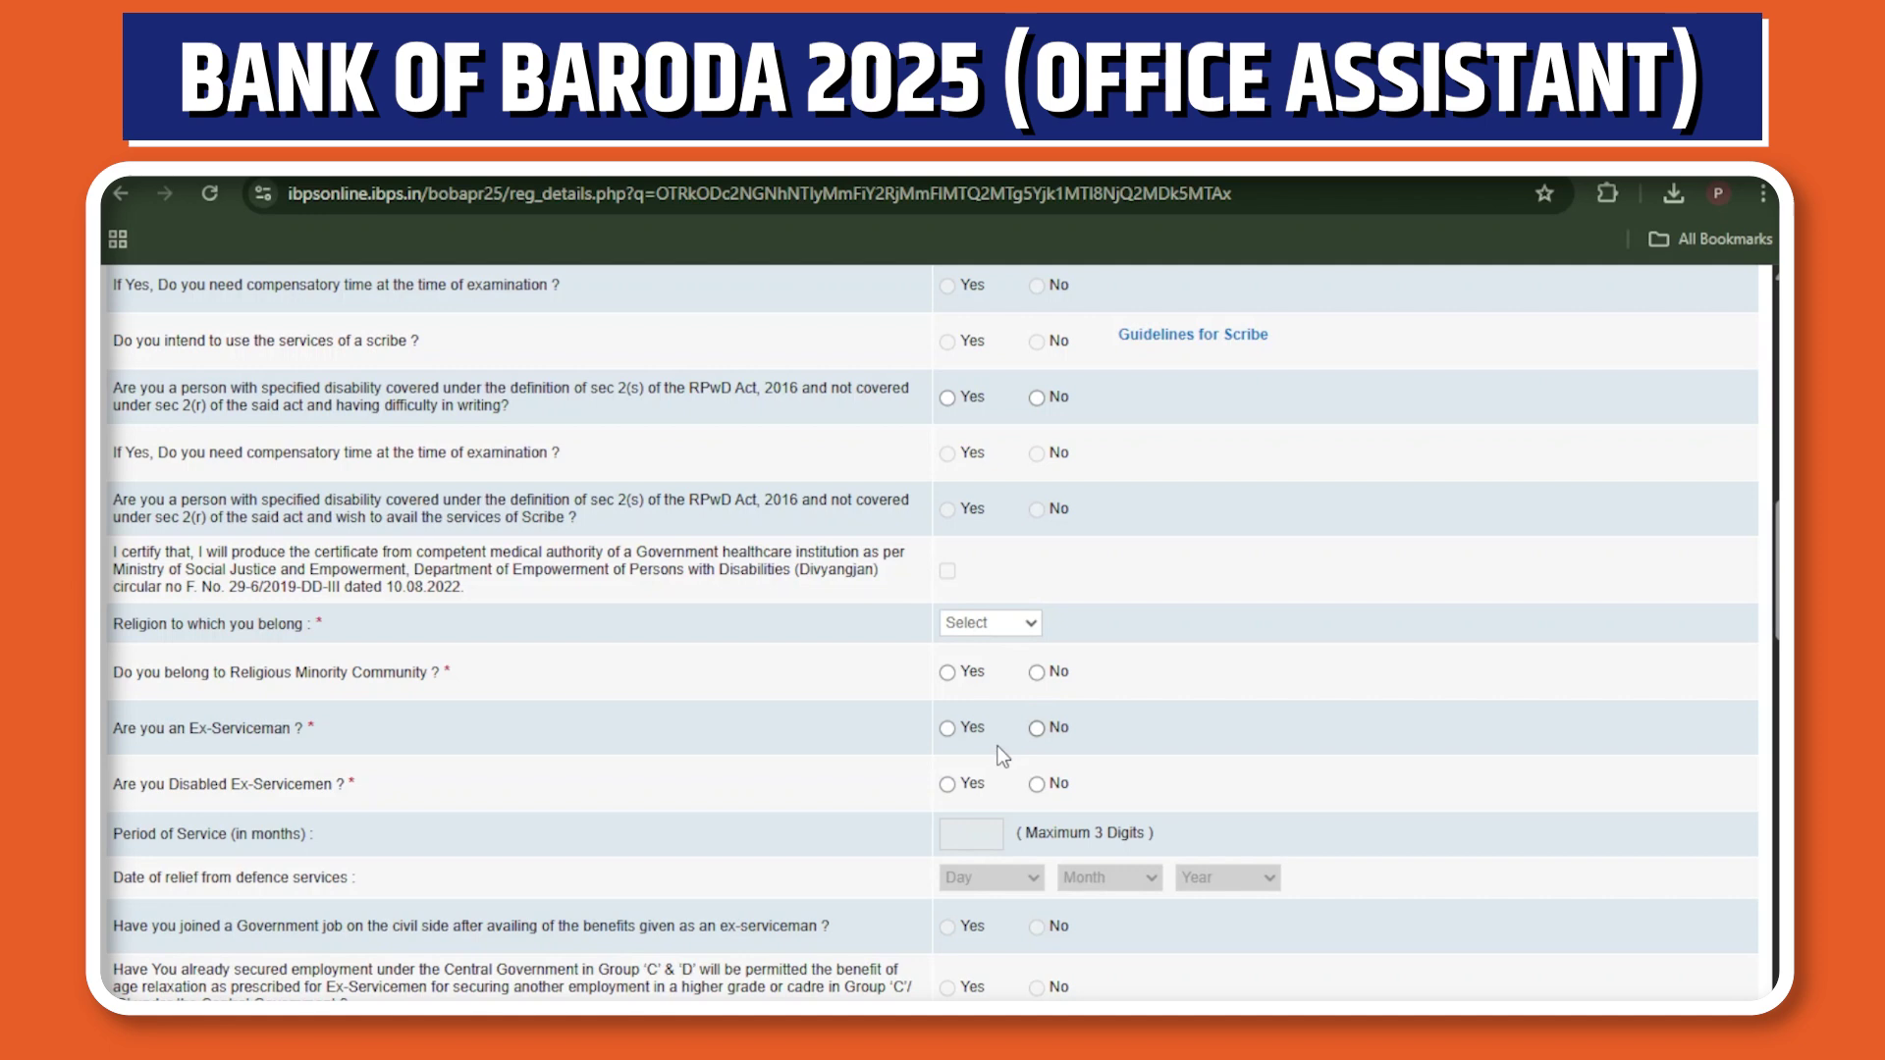
pyautogui.press('Down')
pyautogui.click(1037, 674)
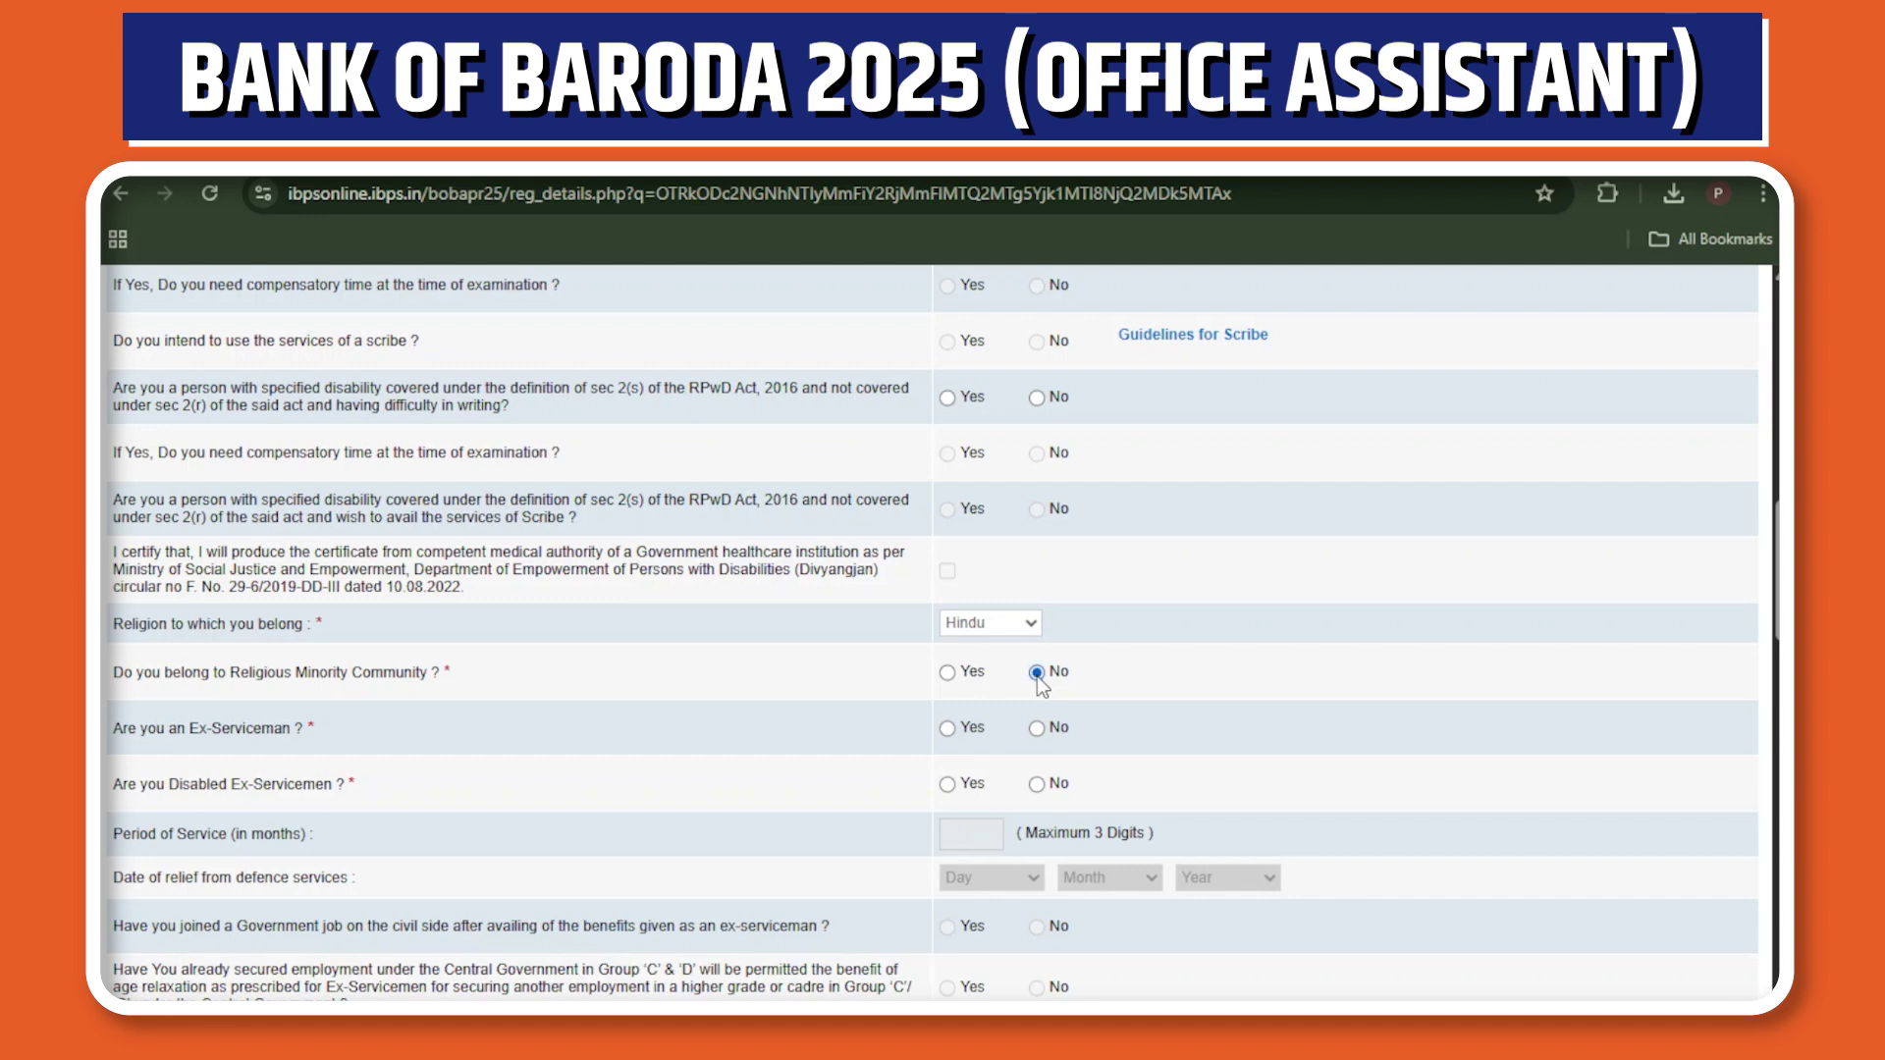
pyautogui.click(1041, 731)
# Choose Indian nationality, Nagpur centre and English and Marathi medium, and decline the widow relaxation.
pyautogui.scroll(-3, 1355, 817)
pyautogui.scroll(-1, 704, 520)
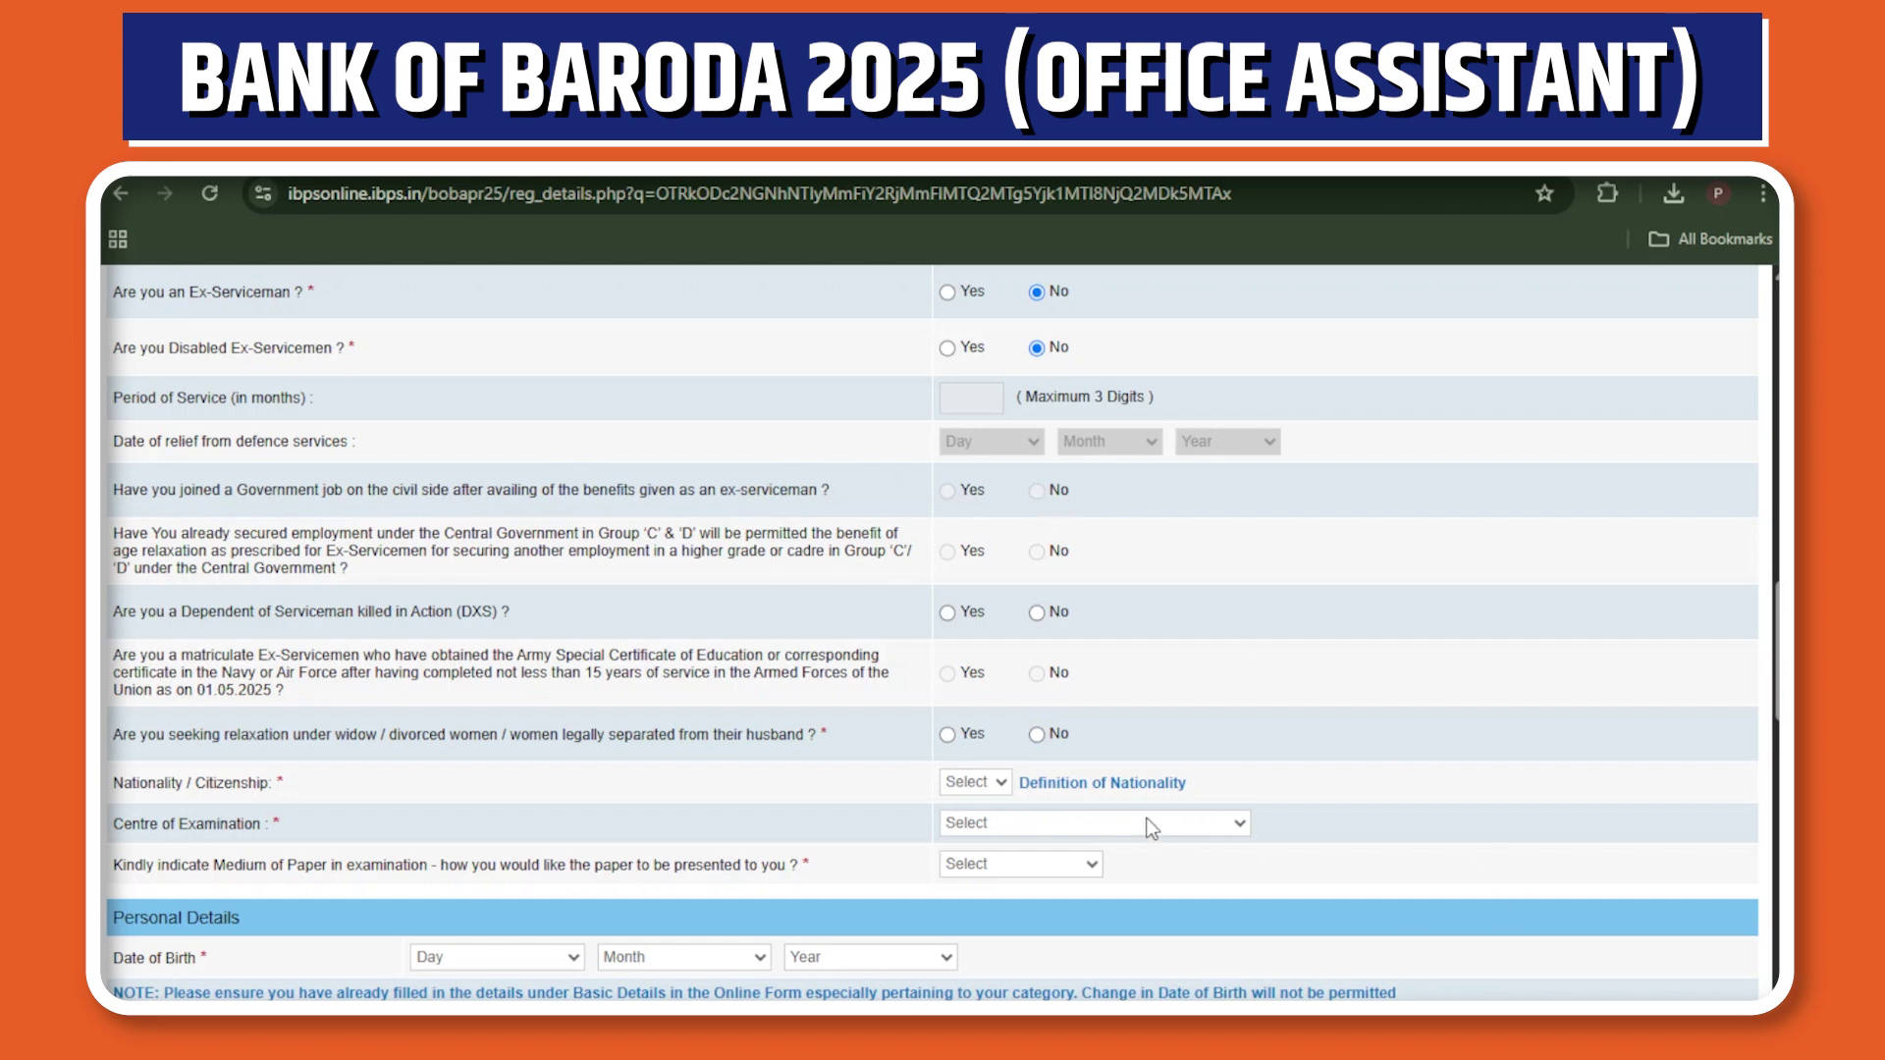
pyautogui.click(990, 798)
pyautogui.click(975, 841)
pyautogui.press('n')
pyautogui.press('e')
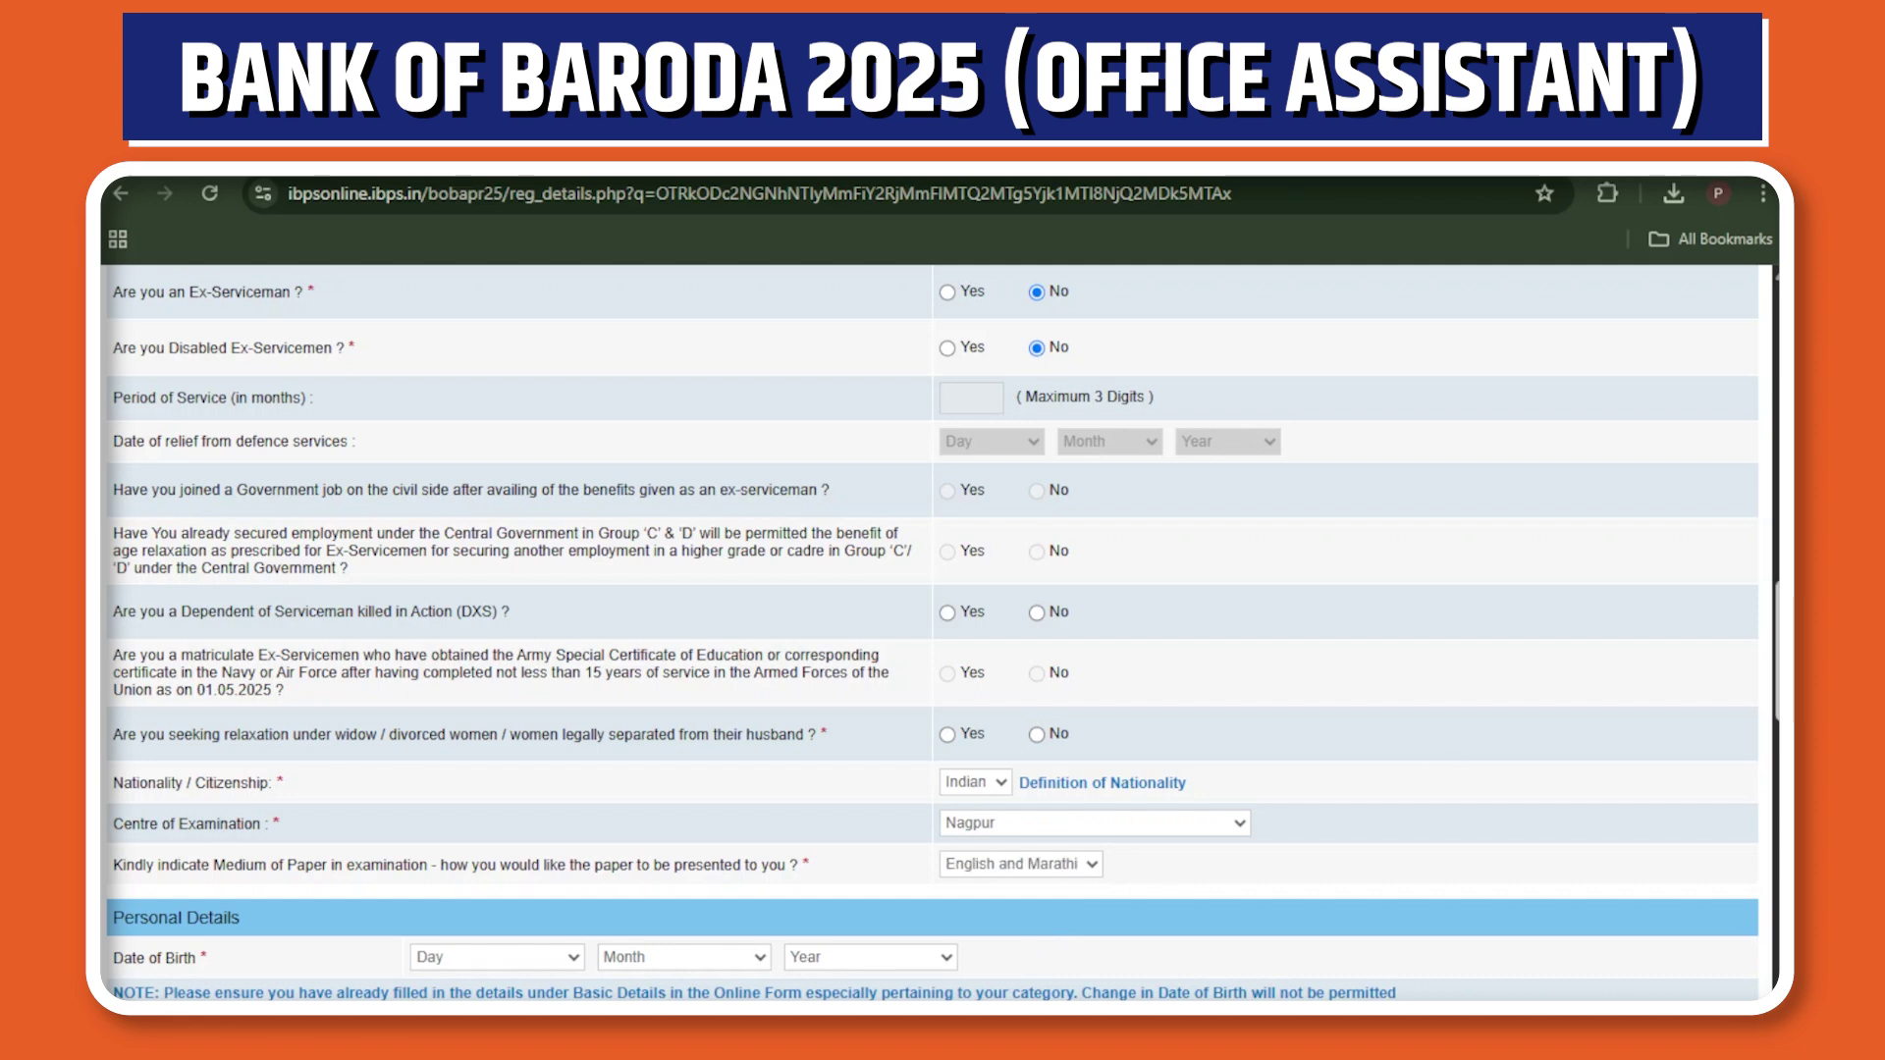
pyautogui.scroll(-1, 932, 633)
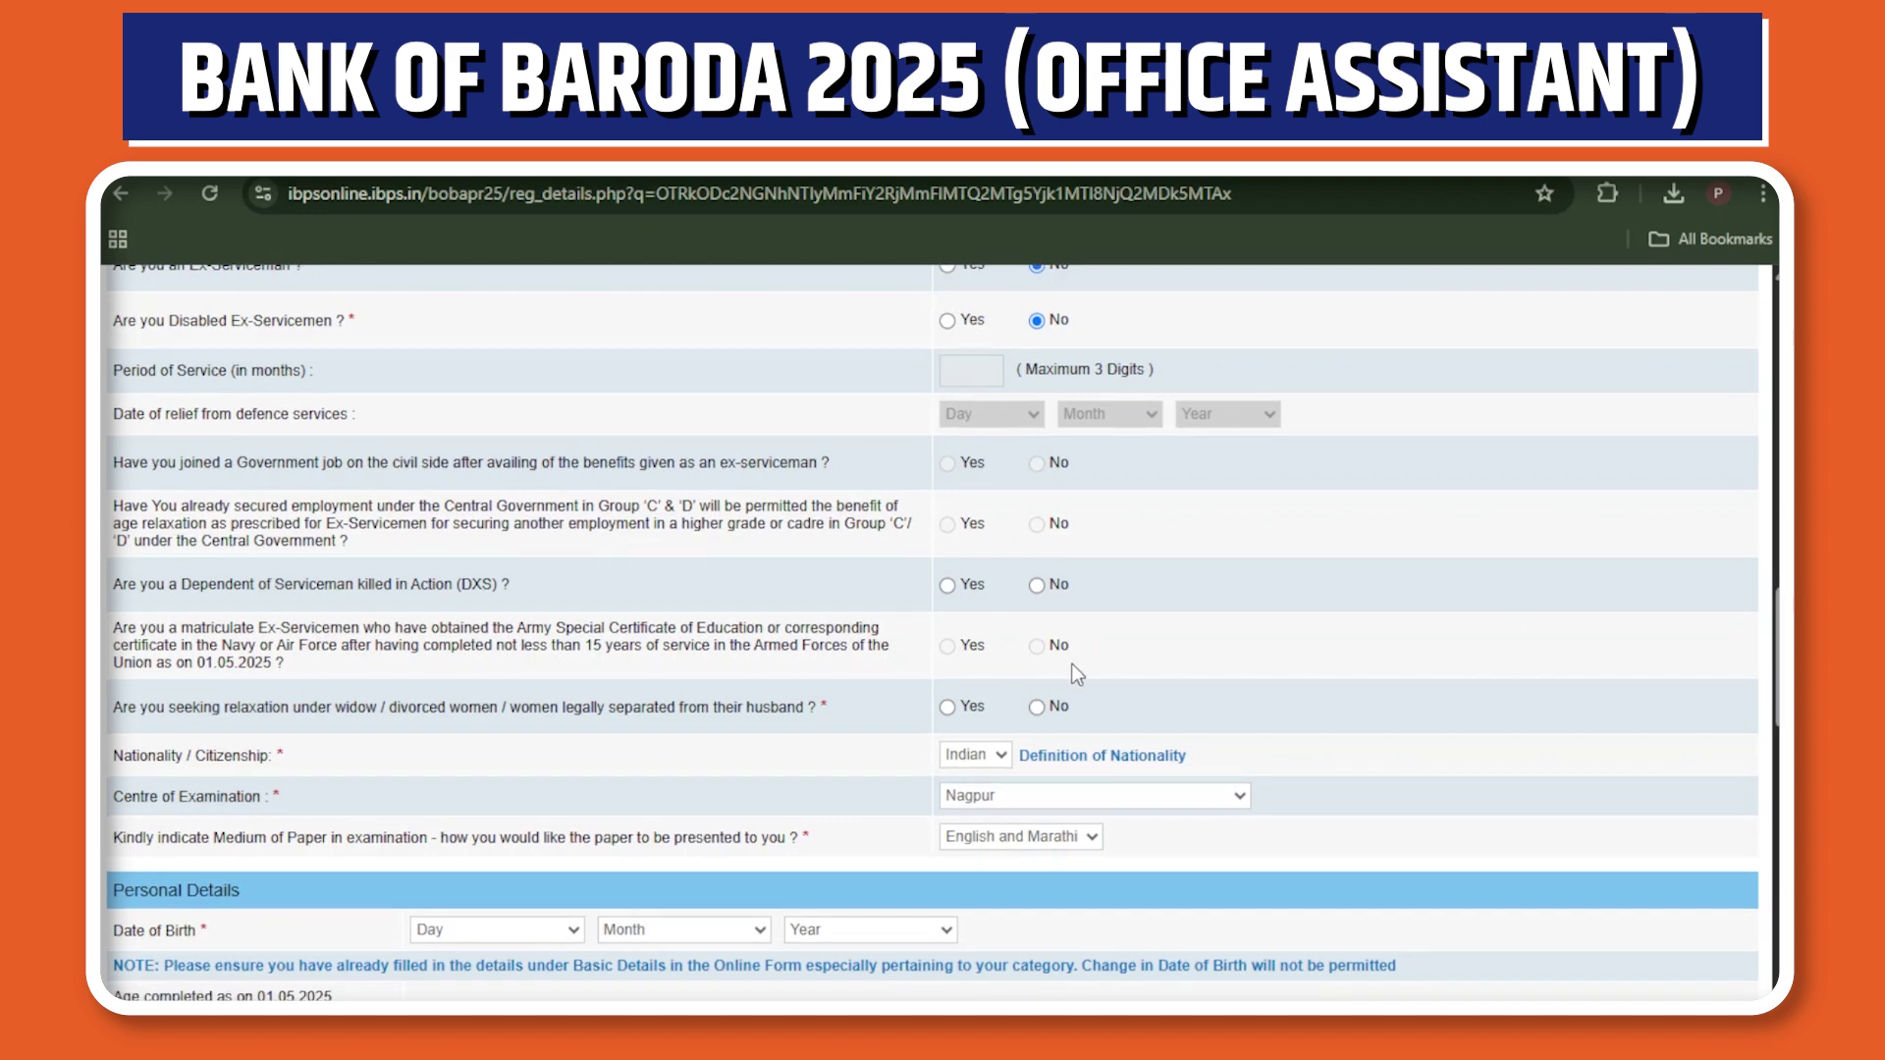
pyautogui.click(1037, 707)
# In Personal Details, set gender to Male and marital status to Married.
pyautogui.scroll(2, 932, 638)
pyautogui.scroll(-7, 933, 638)
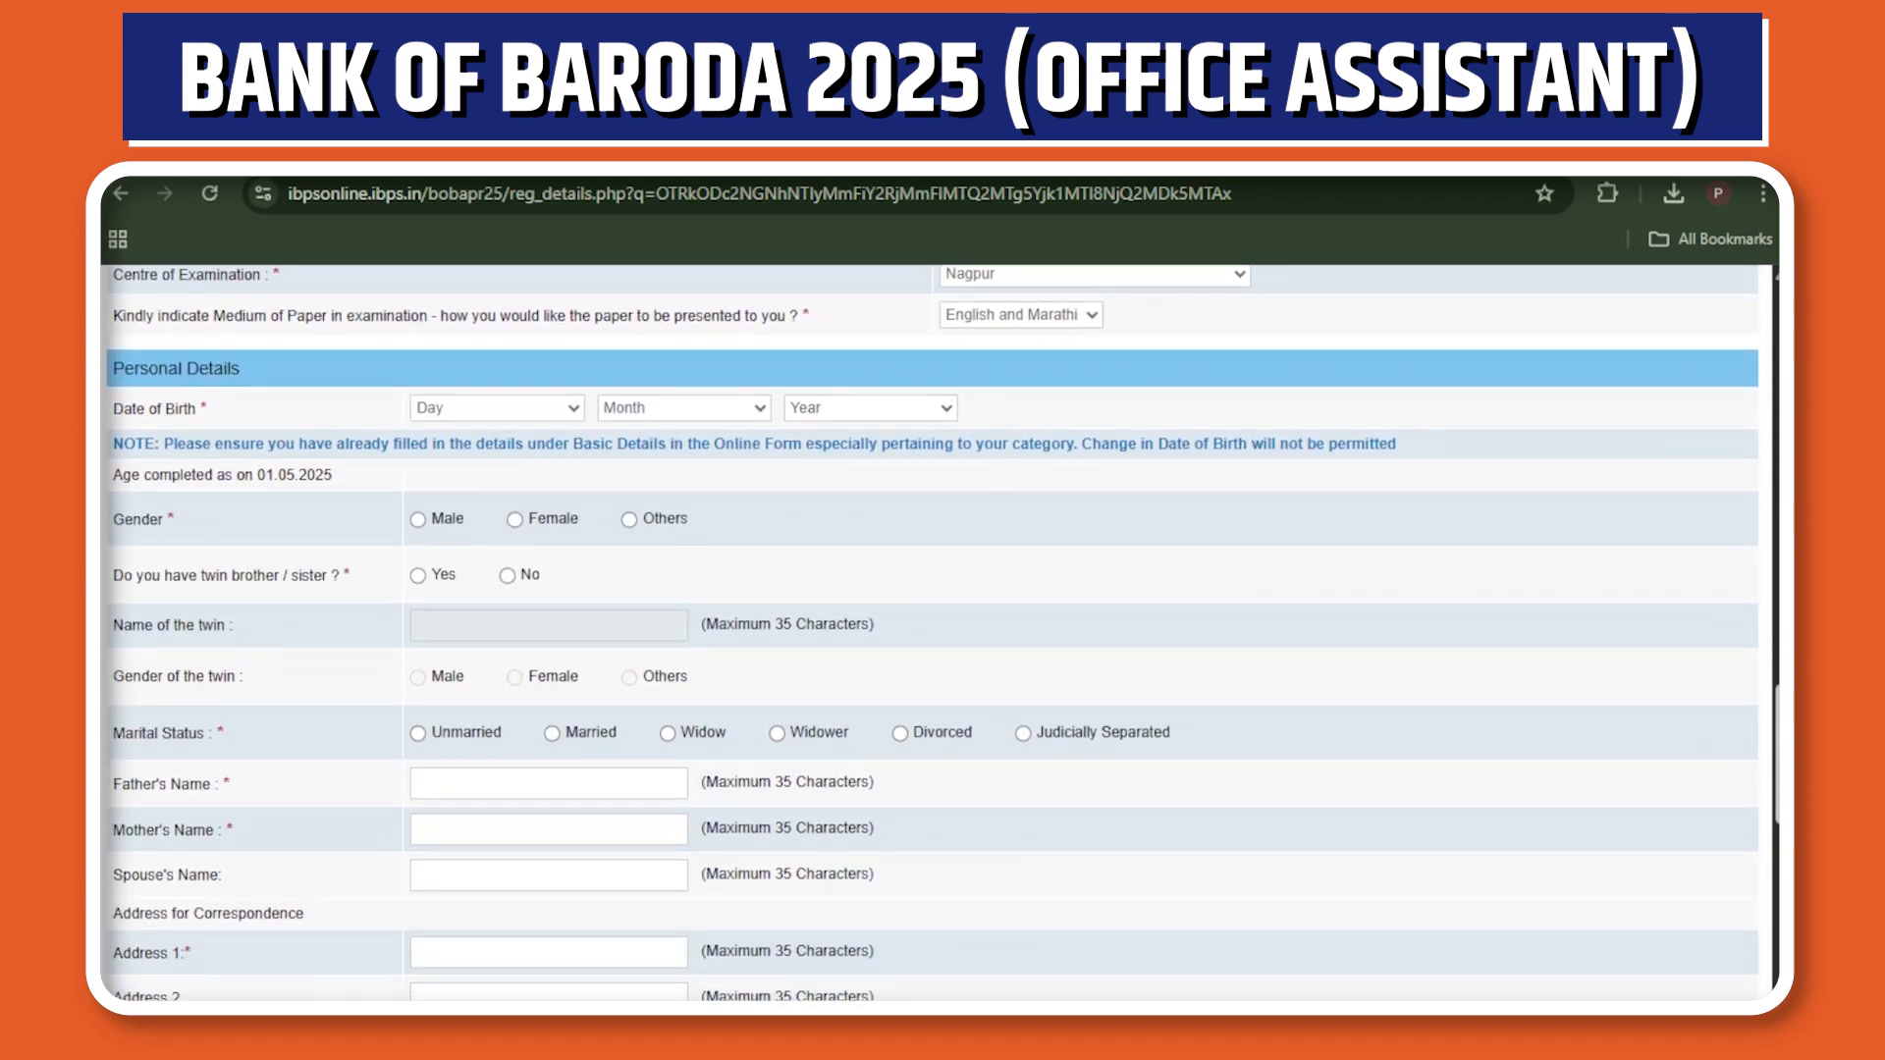
pyautogui.click(419, 520)
pyautogui.click(551, 736)
pyautogui.scroll(-3, 557, 746)
# Enter the father's, mother's and spouse's names in their name fields.
pyautogui.scroll(1, 737, 484)
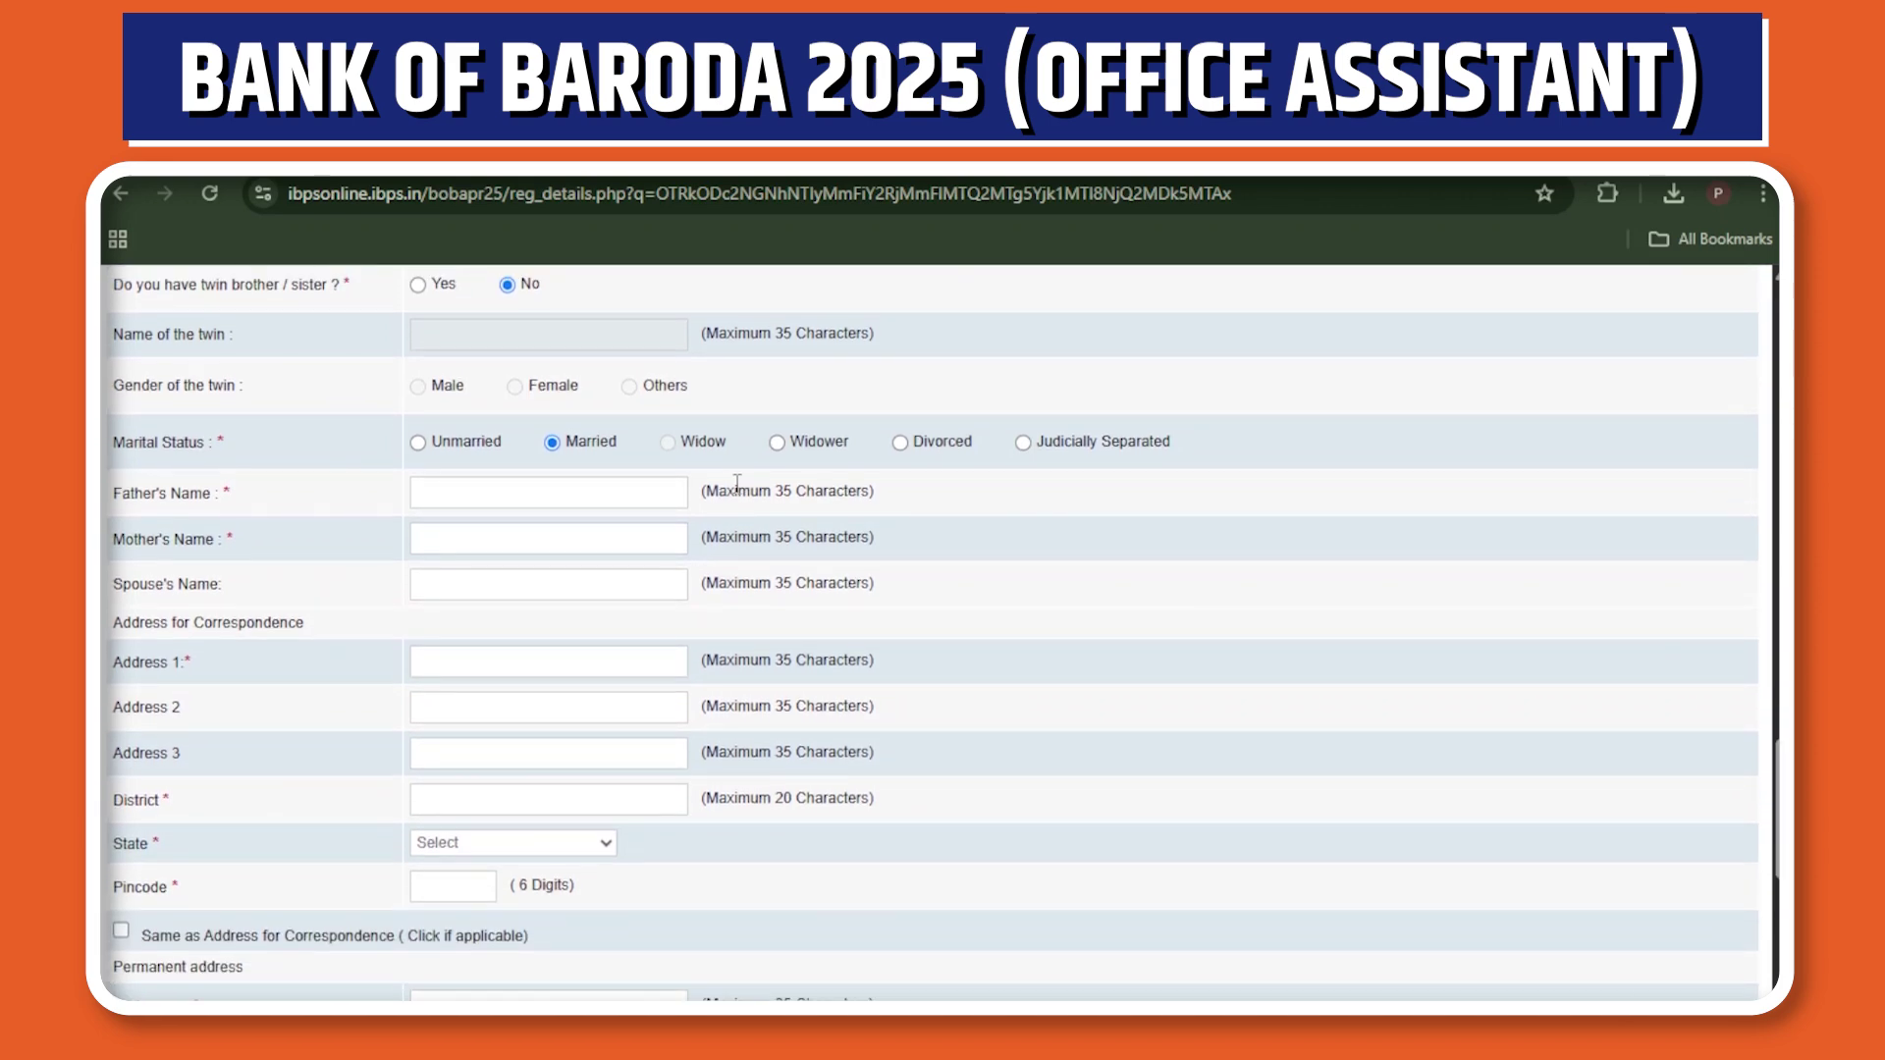
pyautogui.click(494, 489)
pyautogui.write('Ajhok')
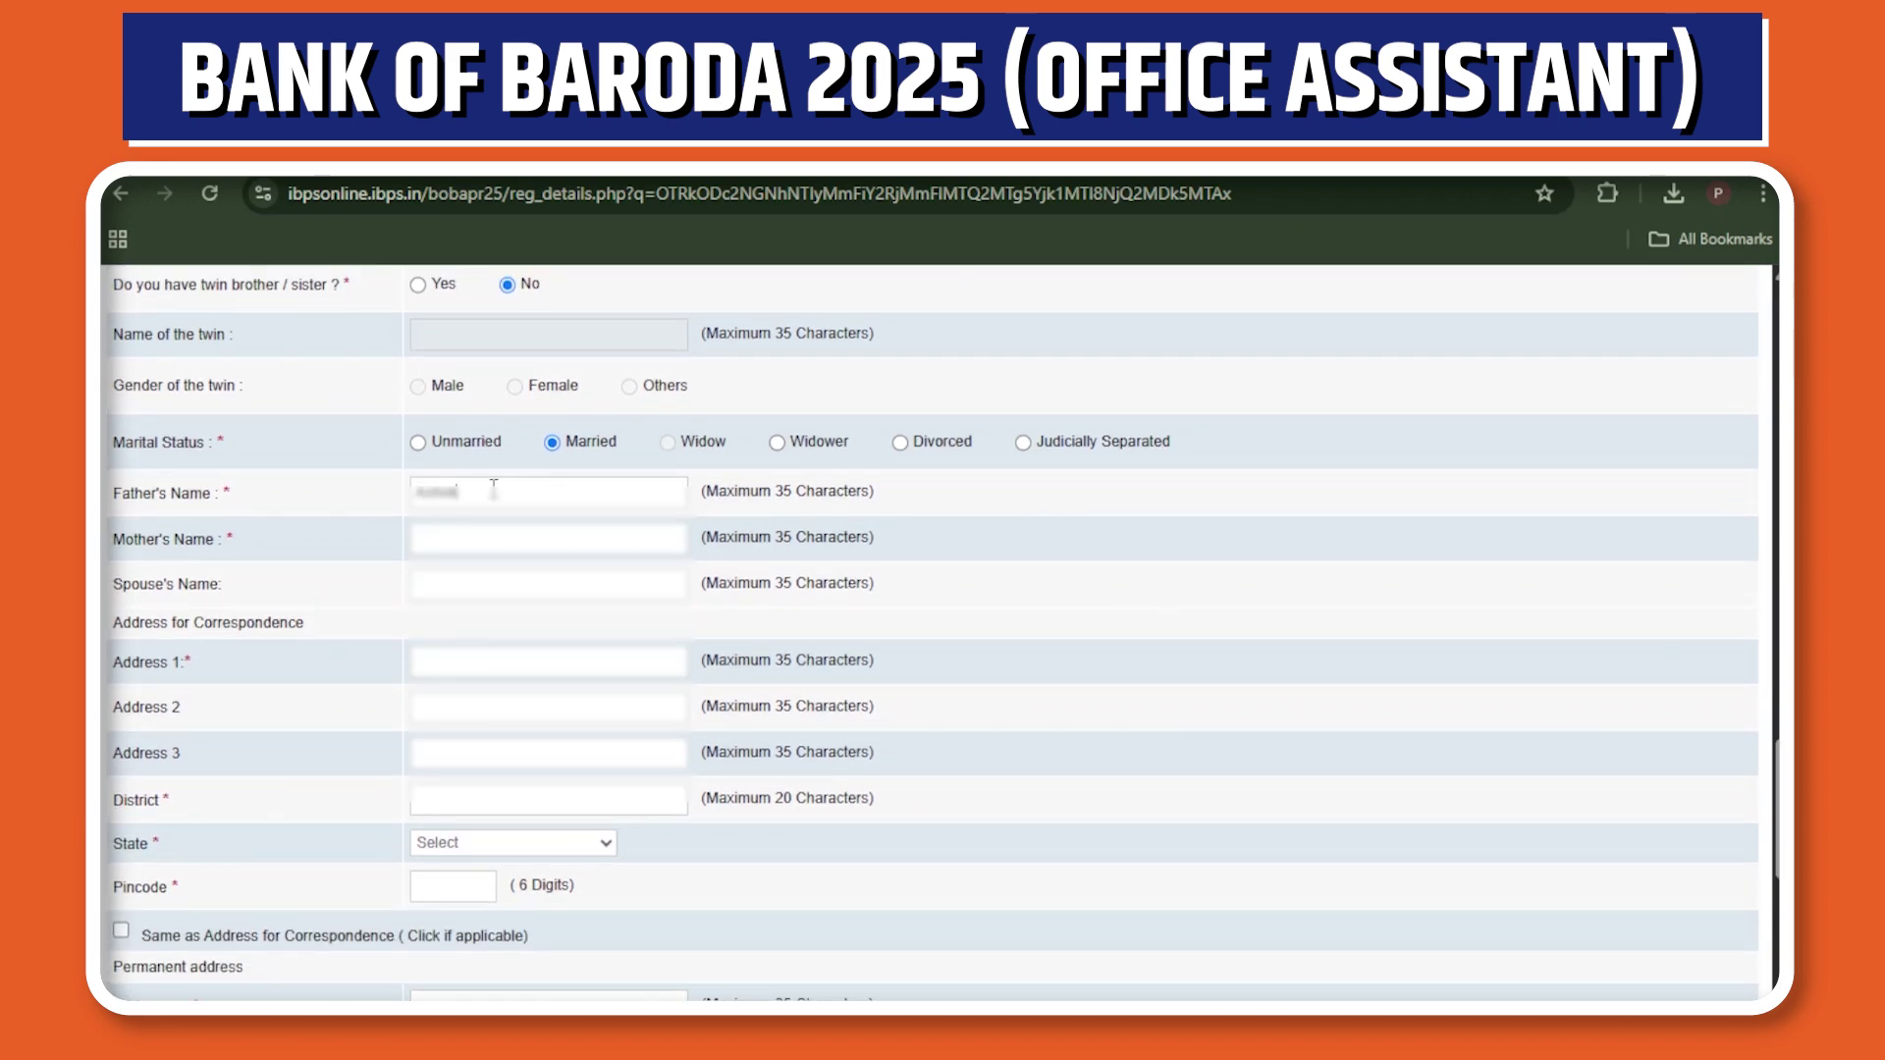
pyautogui.click(422, 536)
pyautogui.write('Sanyogita')
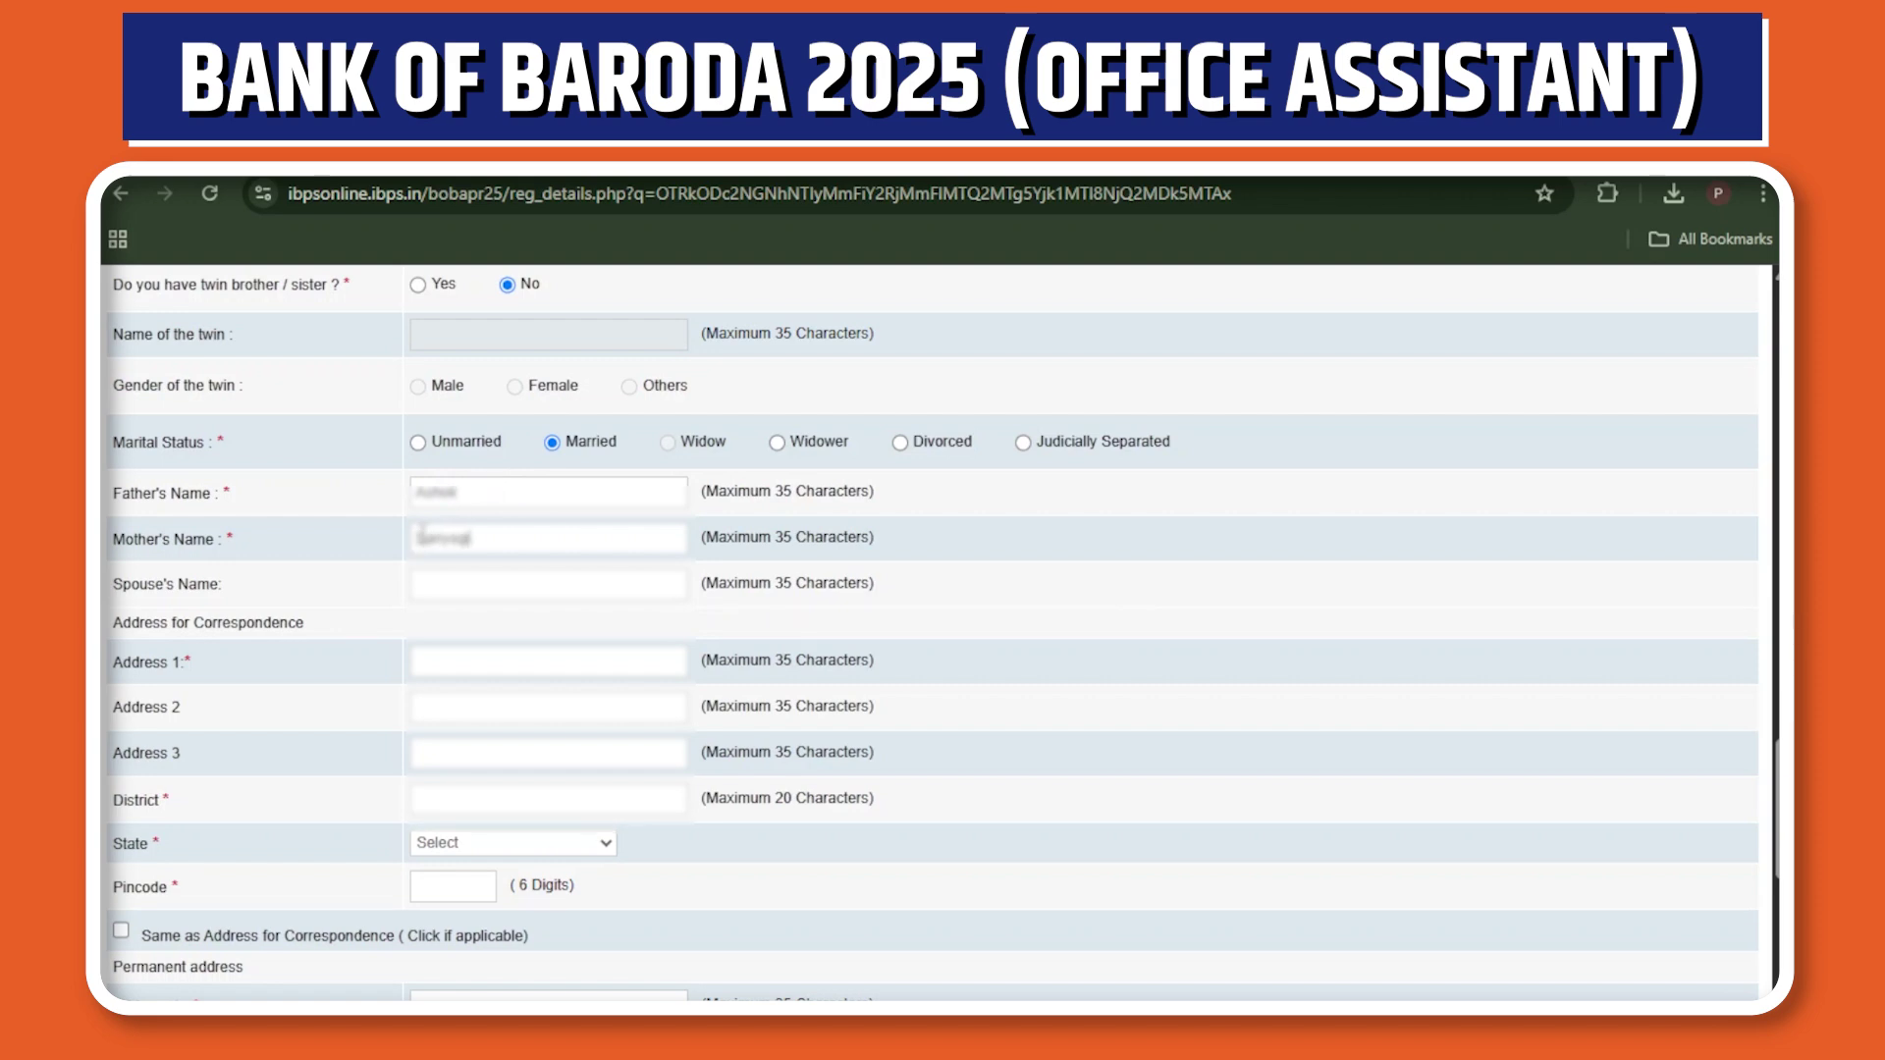
pyautogui.click(429, 581)
pyautogui.write('Sunali')
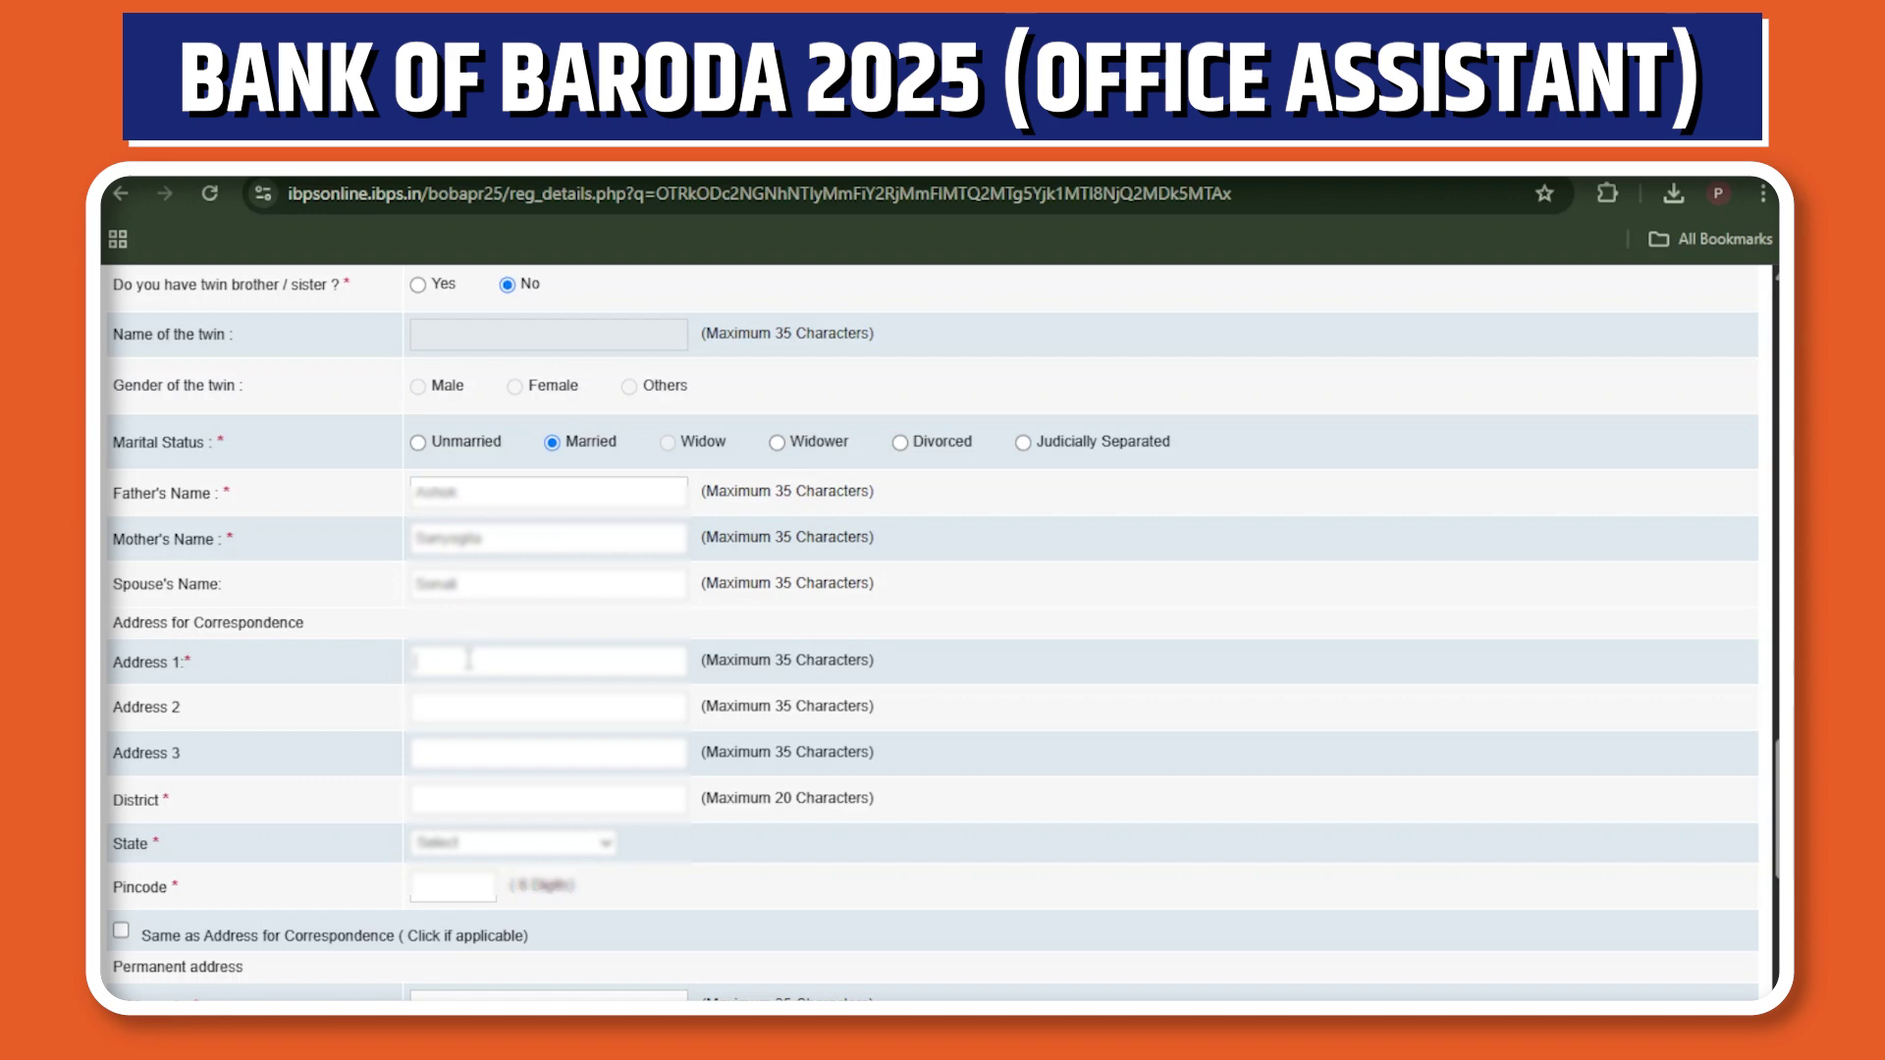
# Fill the correspondence address, reuse it as permanent address, and use it for GST invoicing.
pyautogui.click(609, 723)
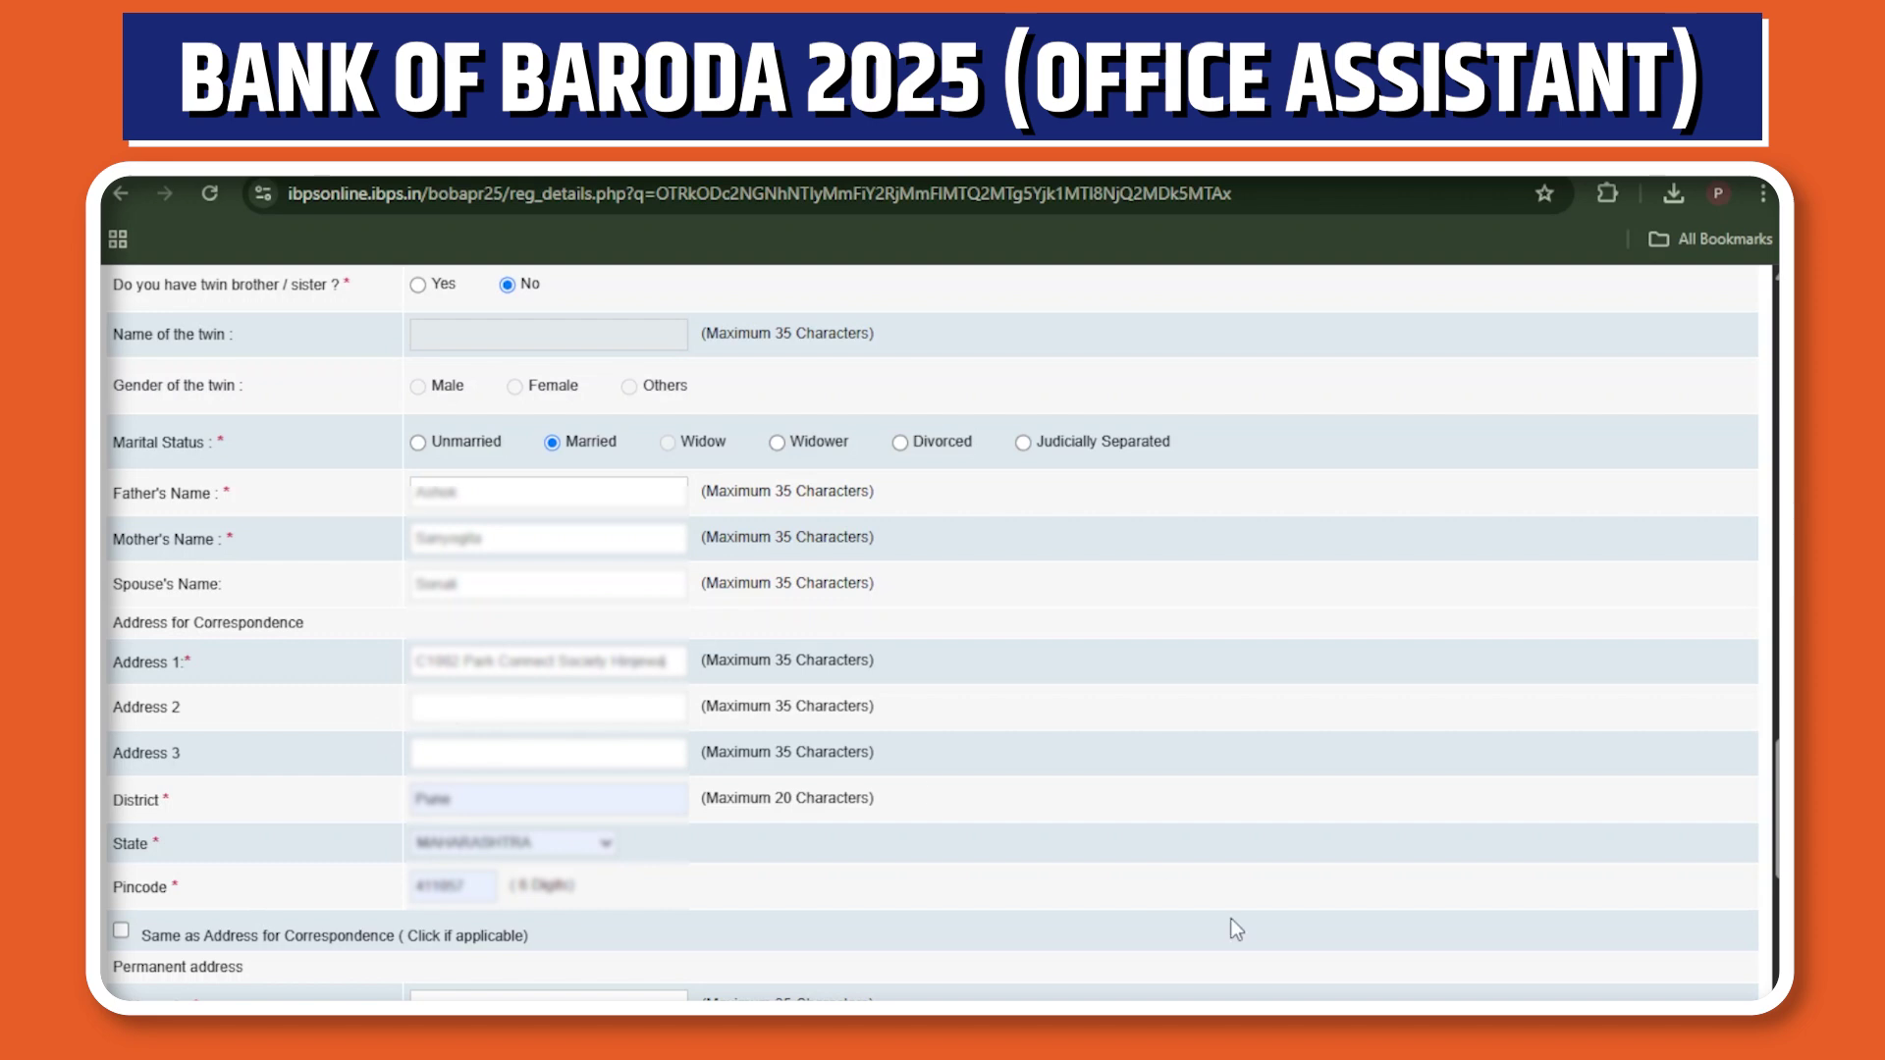
pyautogui.moveTo(1778, 771); pyautogui.dragTo(1777, 913)
pyautogui.click(121, 409)
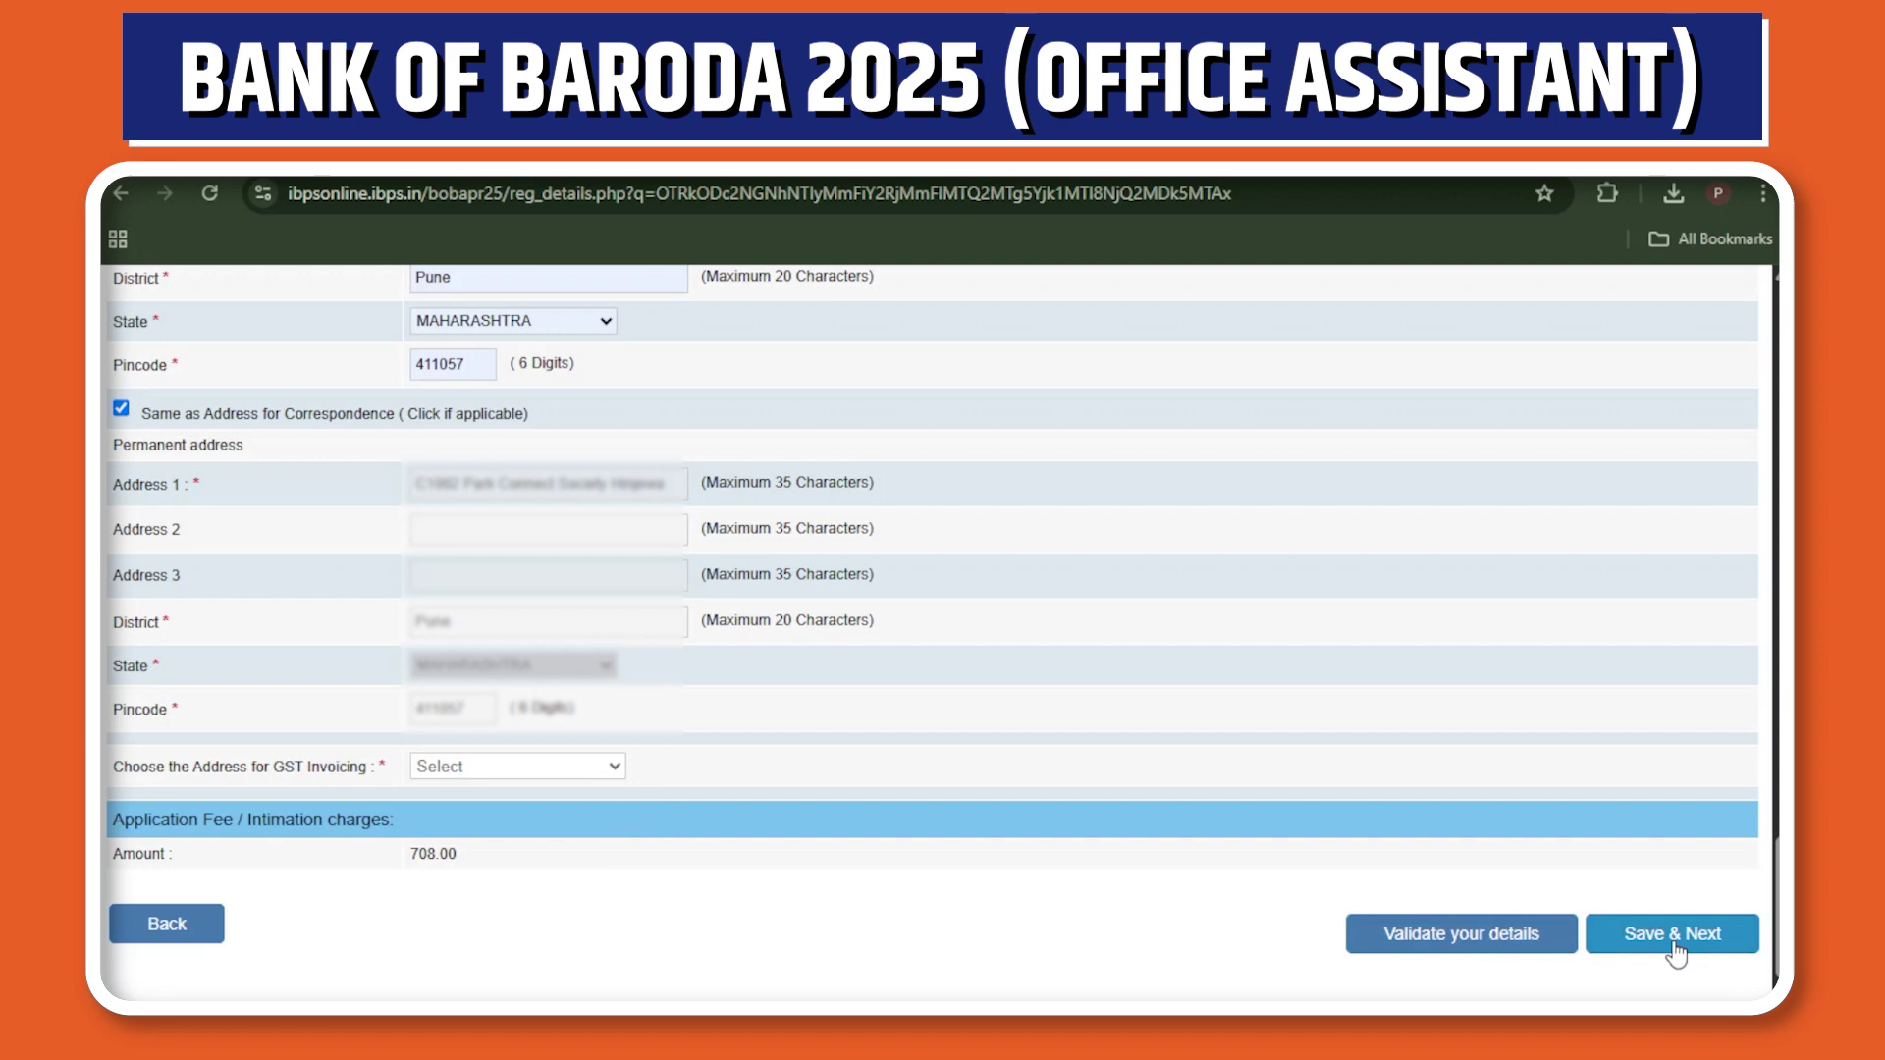
pyautogui.click(1481, 942)
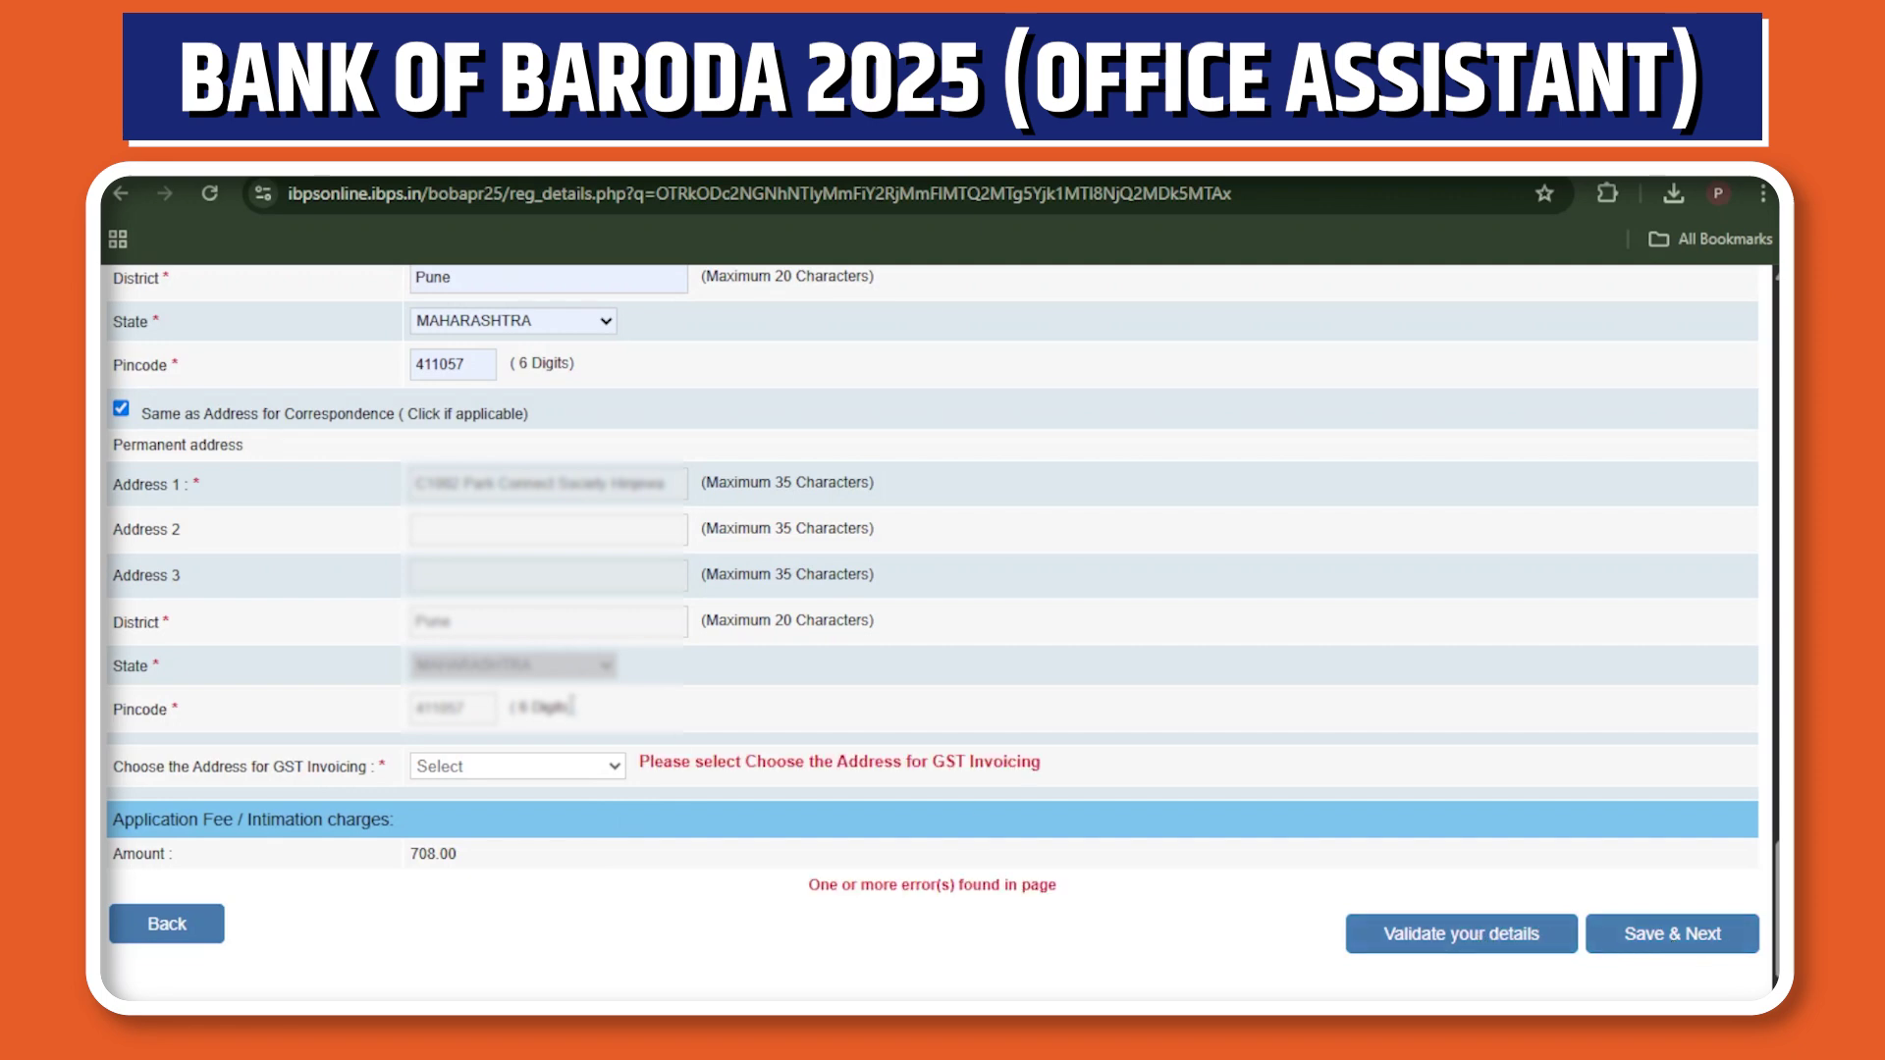
pyautogui.click(504, 836)
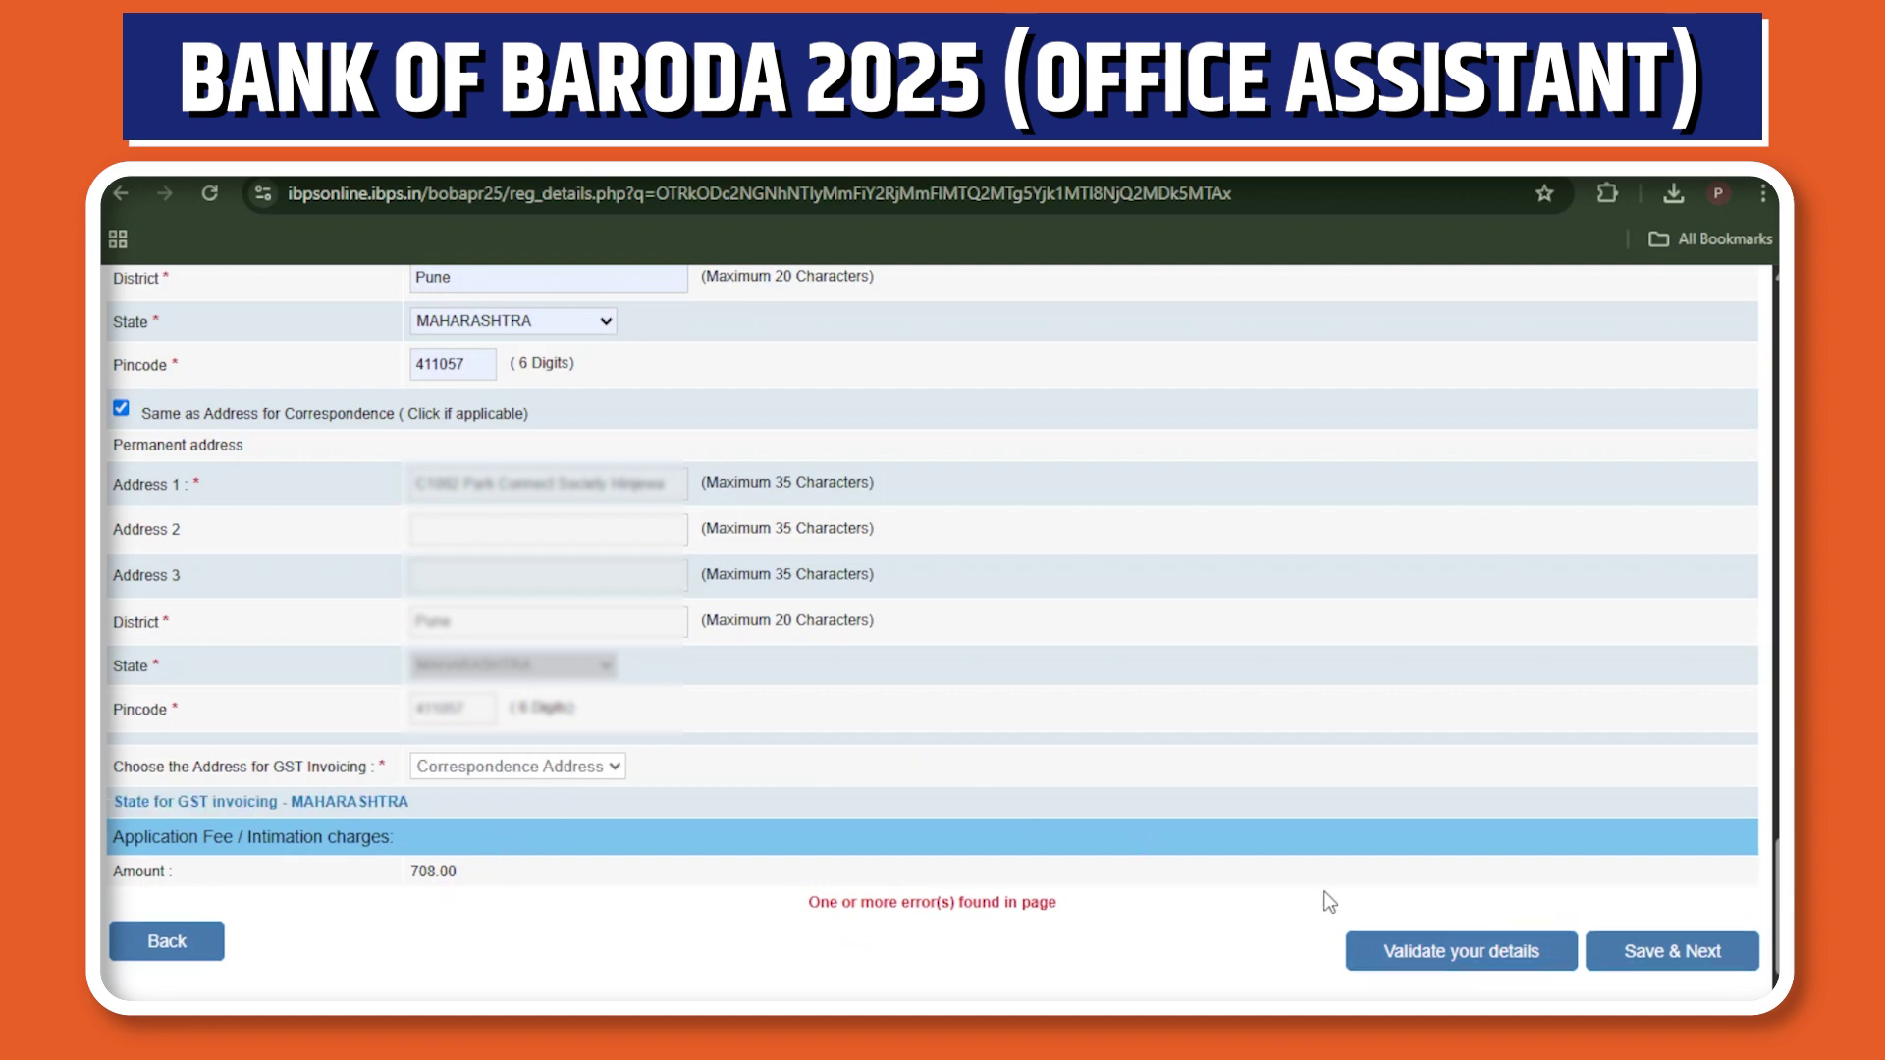
# Set the birth date to day 01, month April, and validate the details successfully.
pyautogui.click(1429, 973)
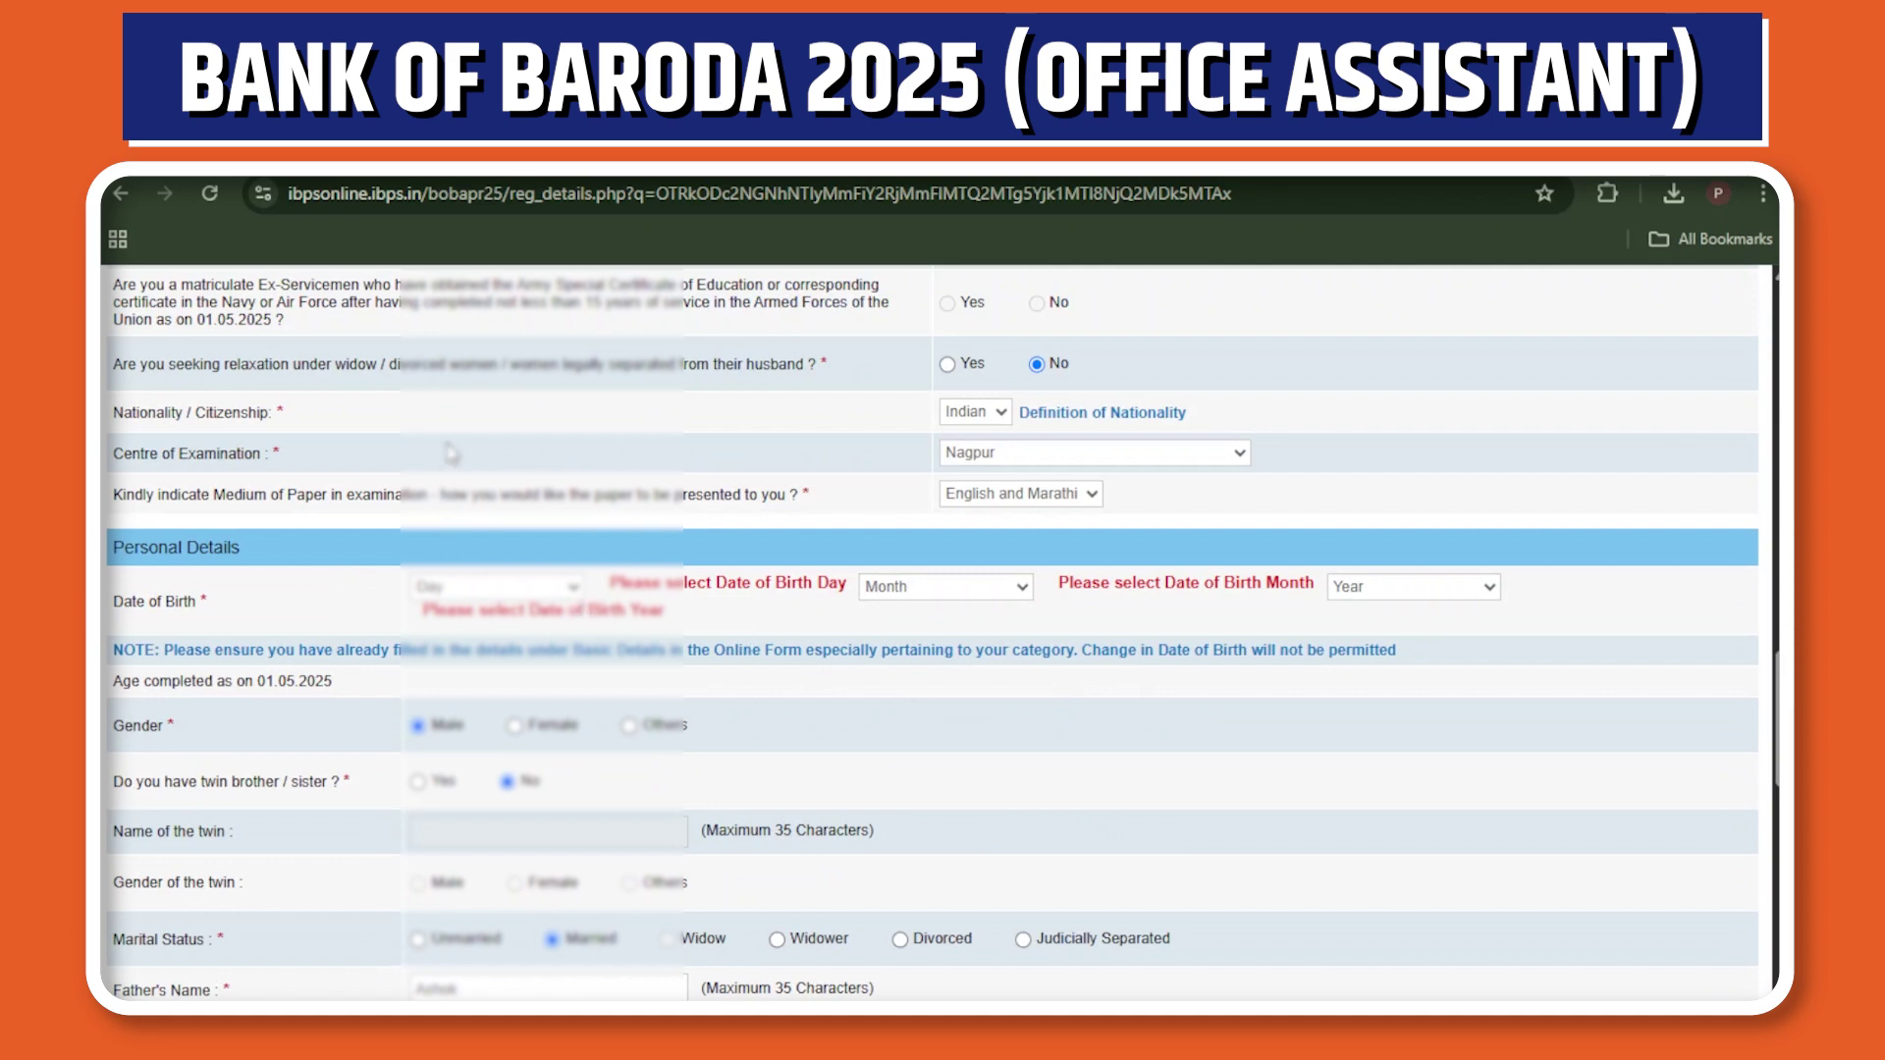
pyautogui.press('Down')
pyautogui.click(768, 587)
pyautogui.click(639, 756)
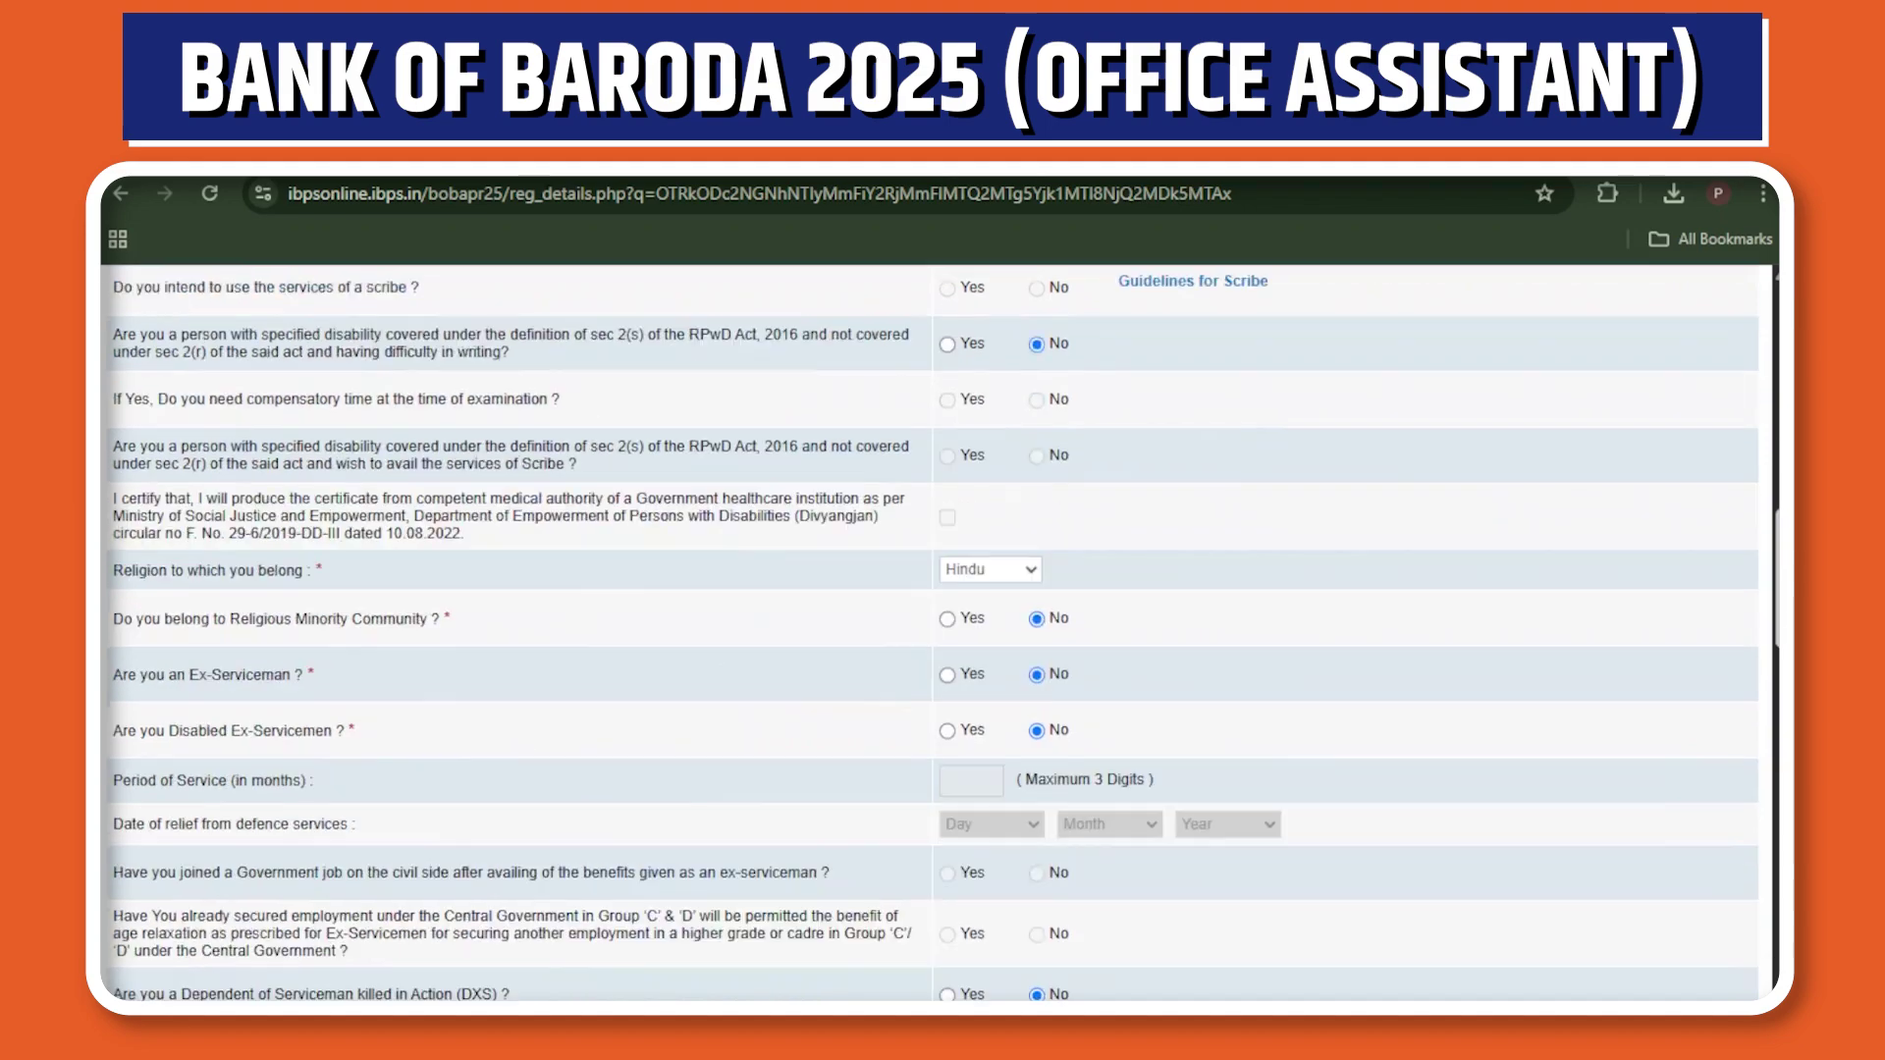
pyautogui.scroll(-15, 933, 628)
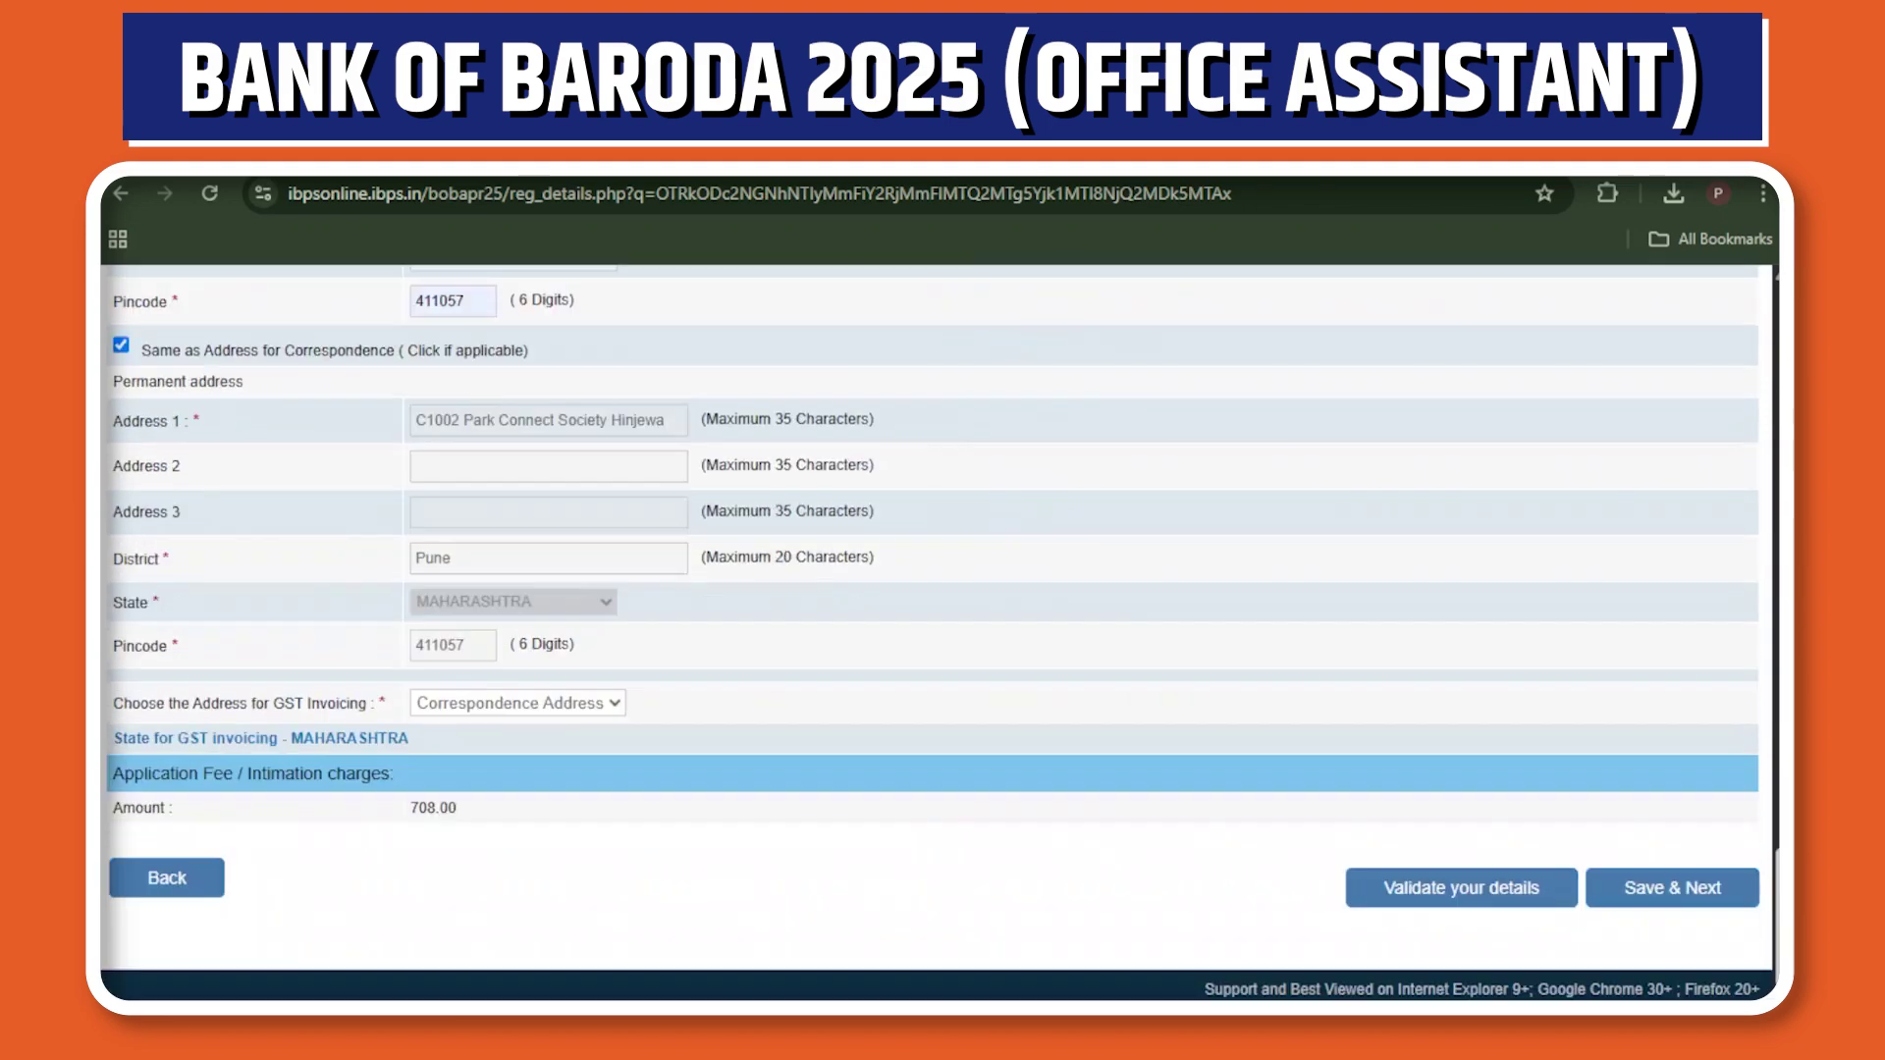
pyautogui.click(1473, 911)
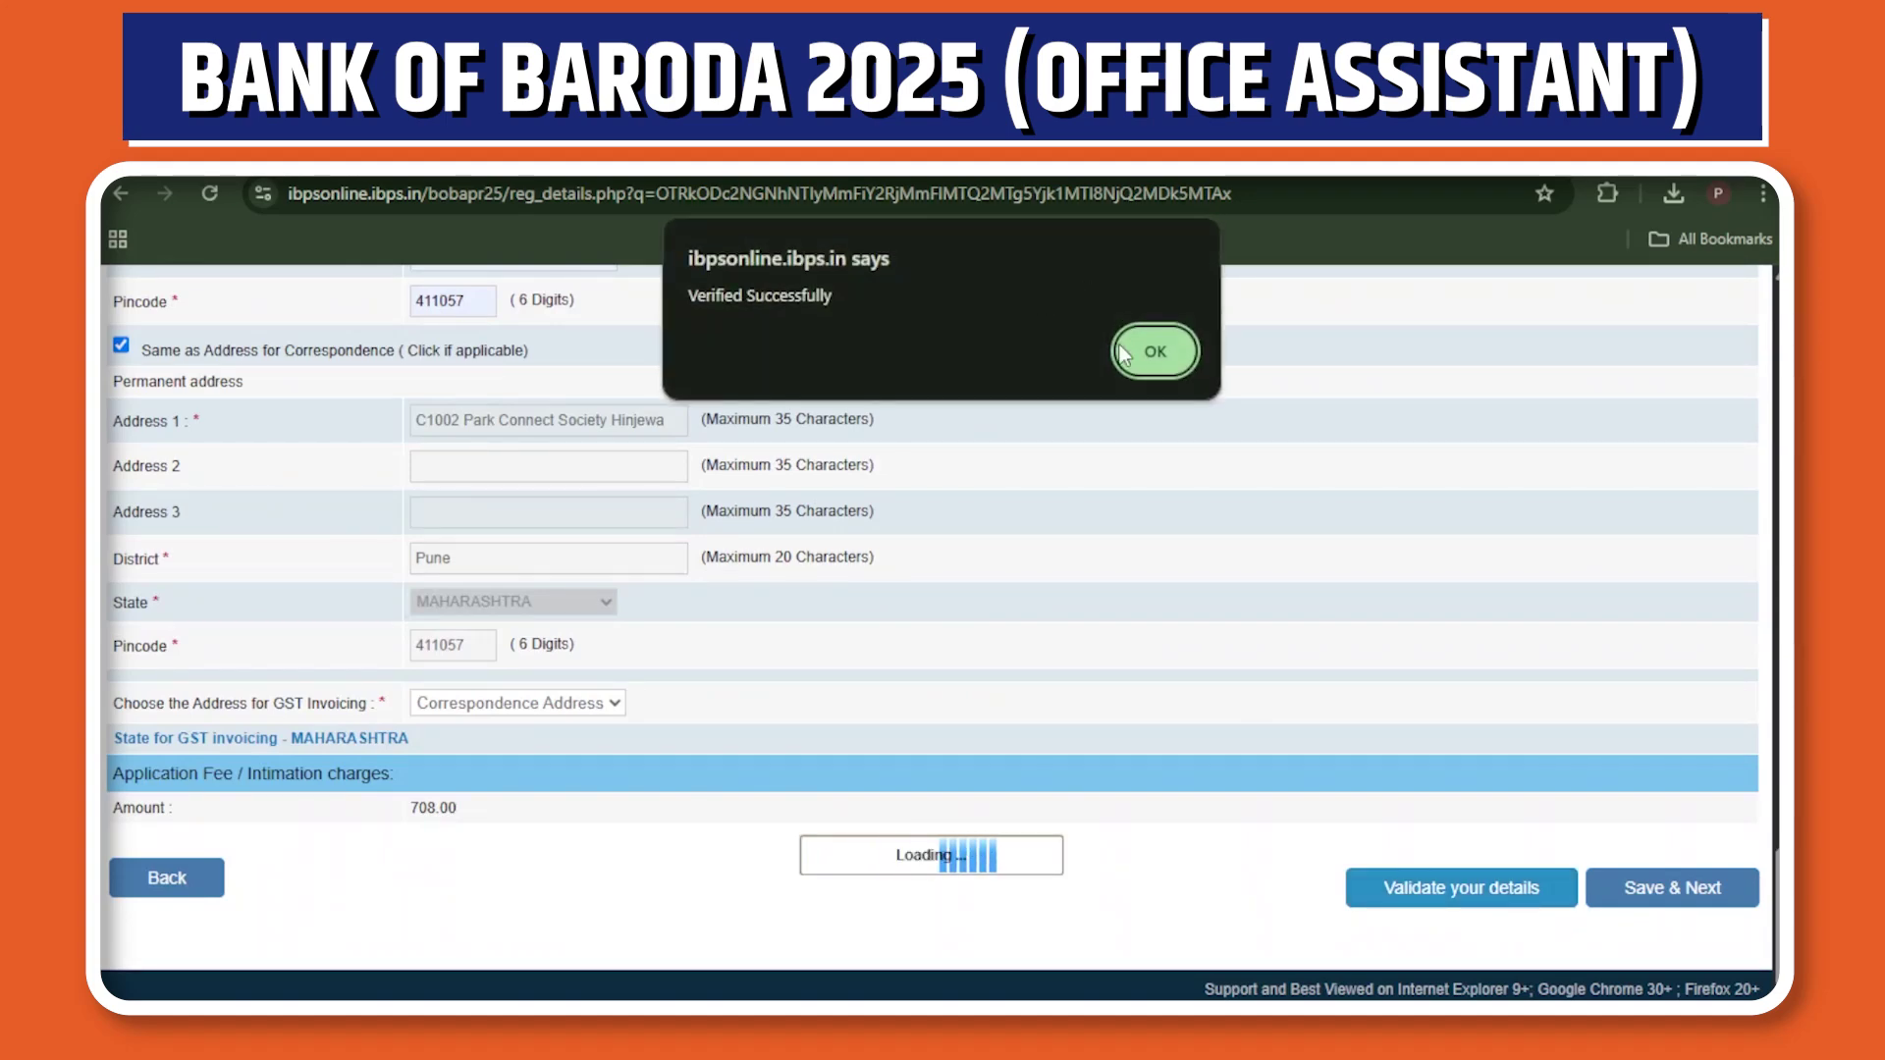
pyautogui.click(1157, 354)
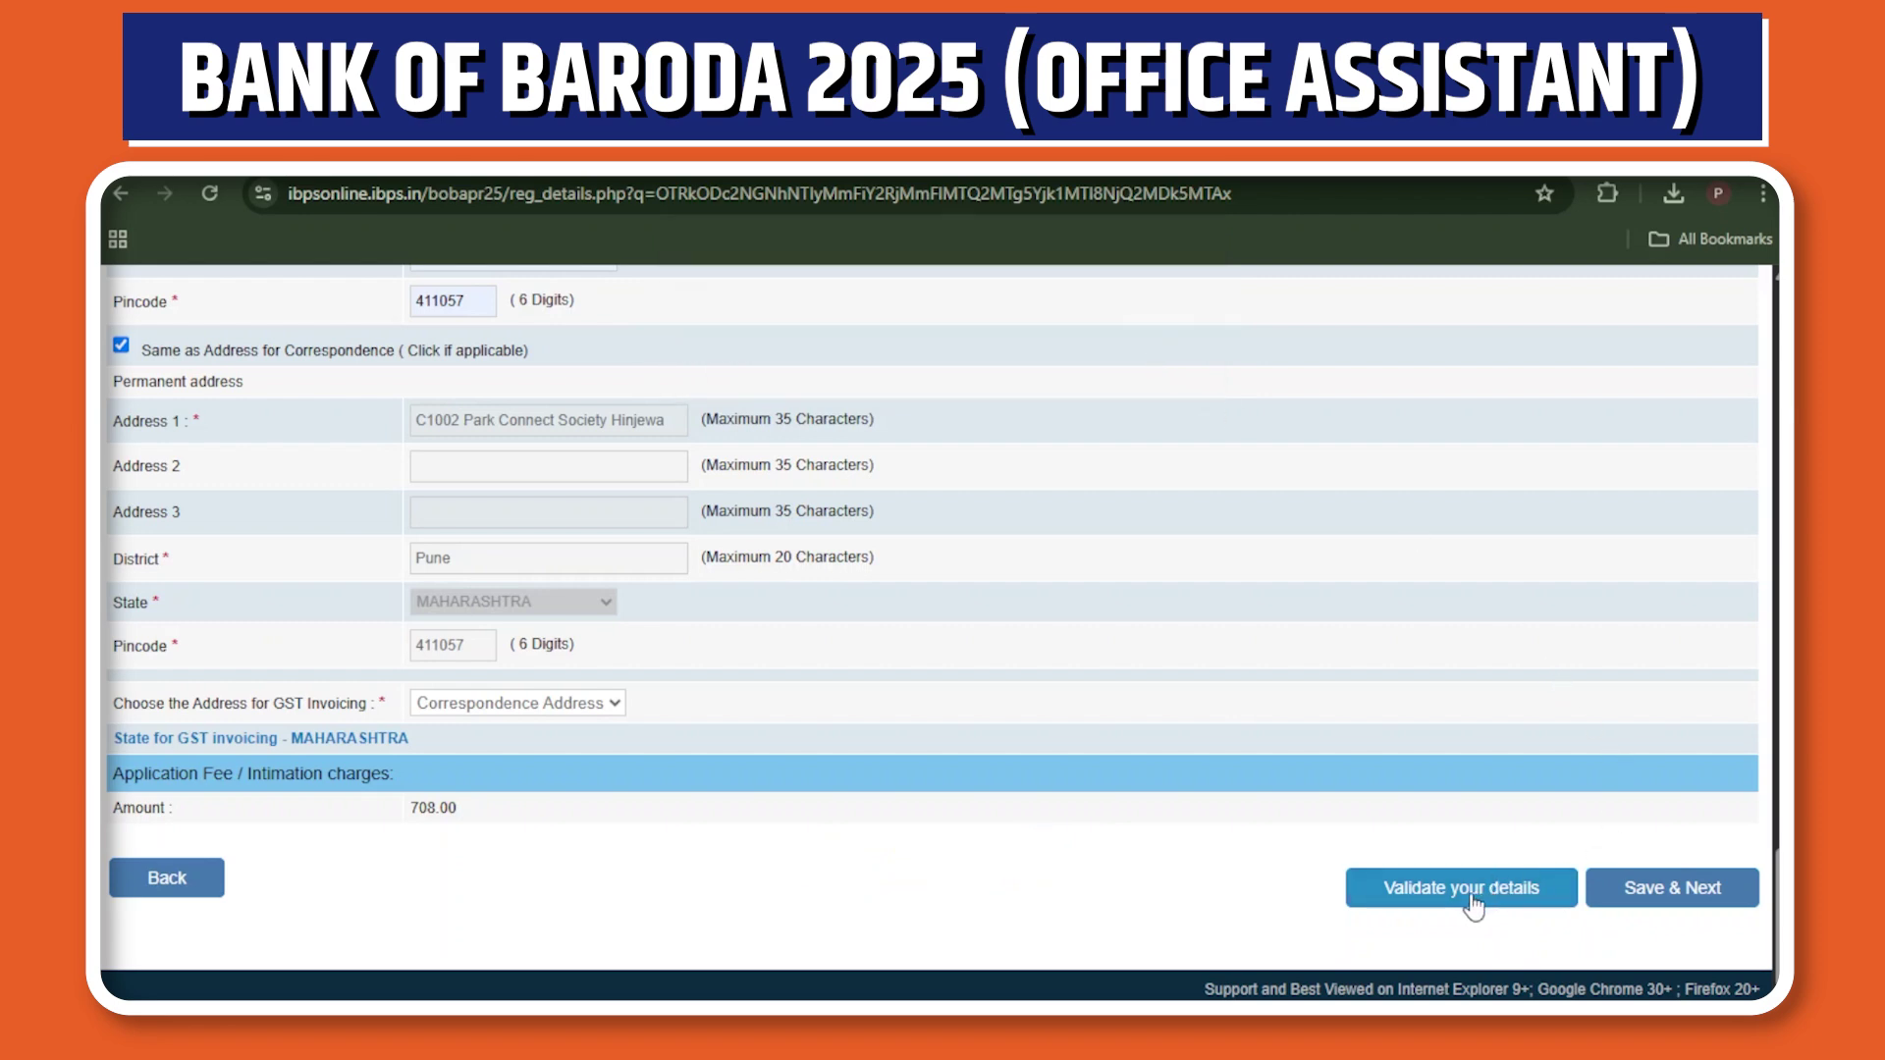
# Move to the qualification page and add hindi and english as known languages.
pyautogui.click(1653, 895)
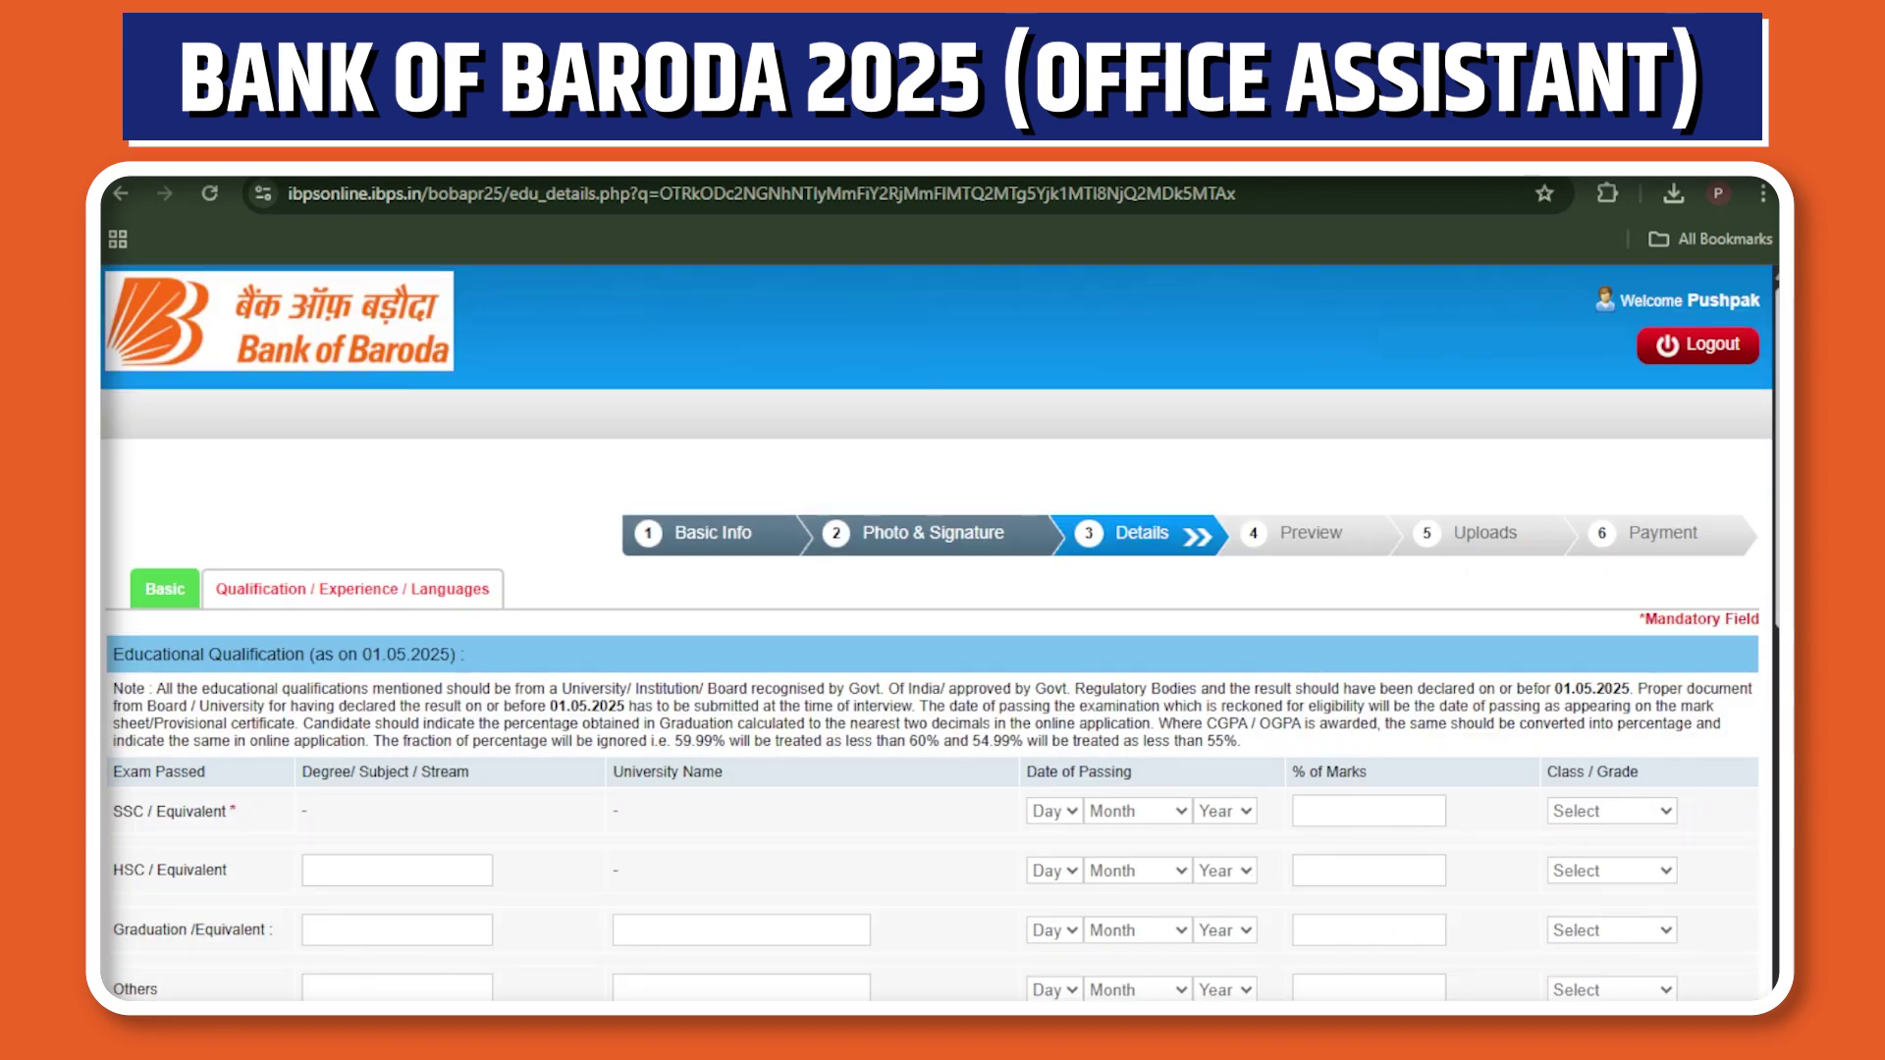
pyautogui.scroll(-2, 1488, 591)
pyautogui.scroll(-1, 940, 634)
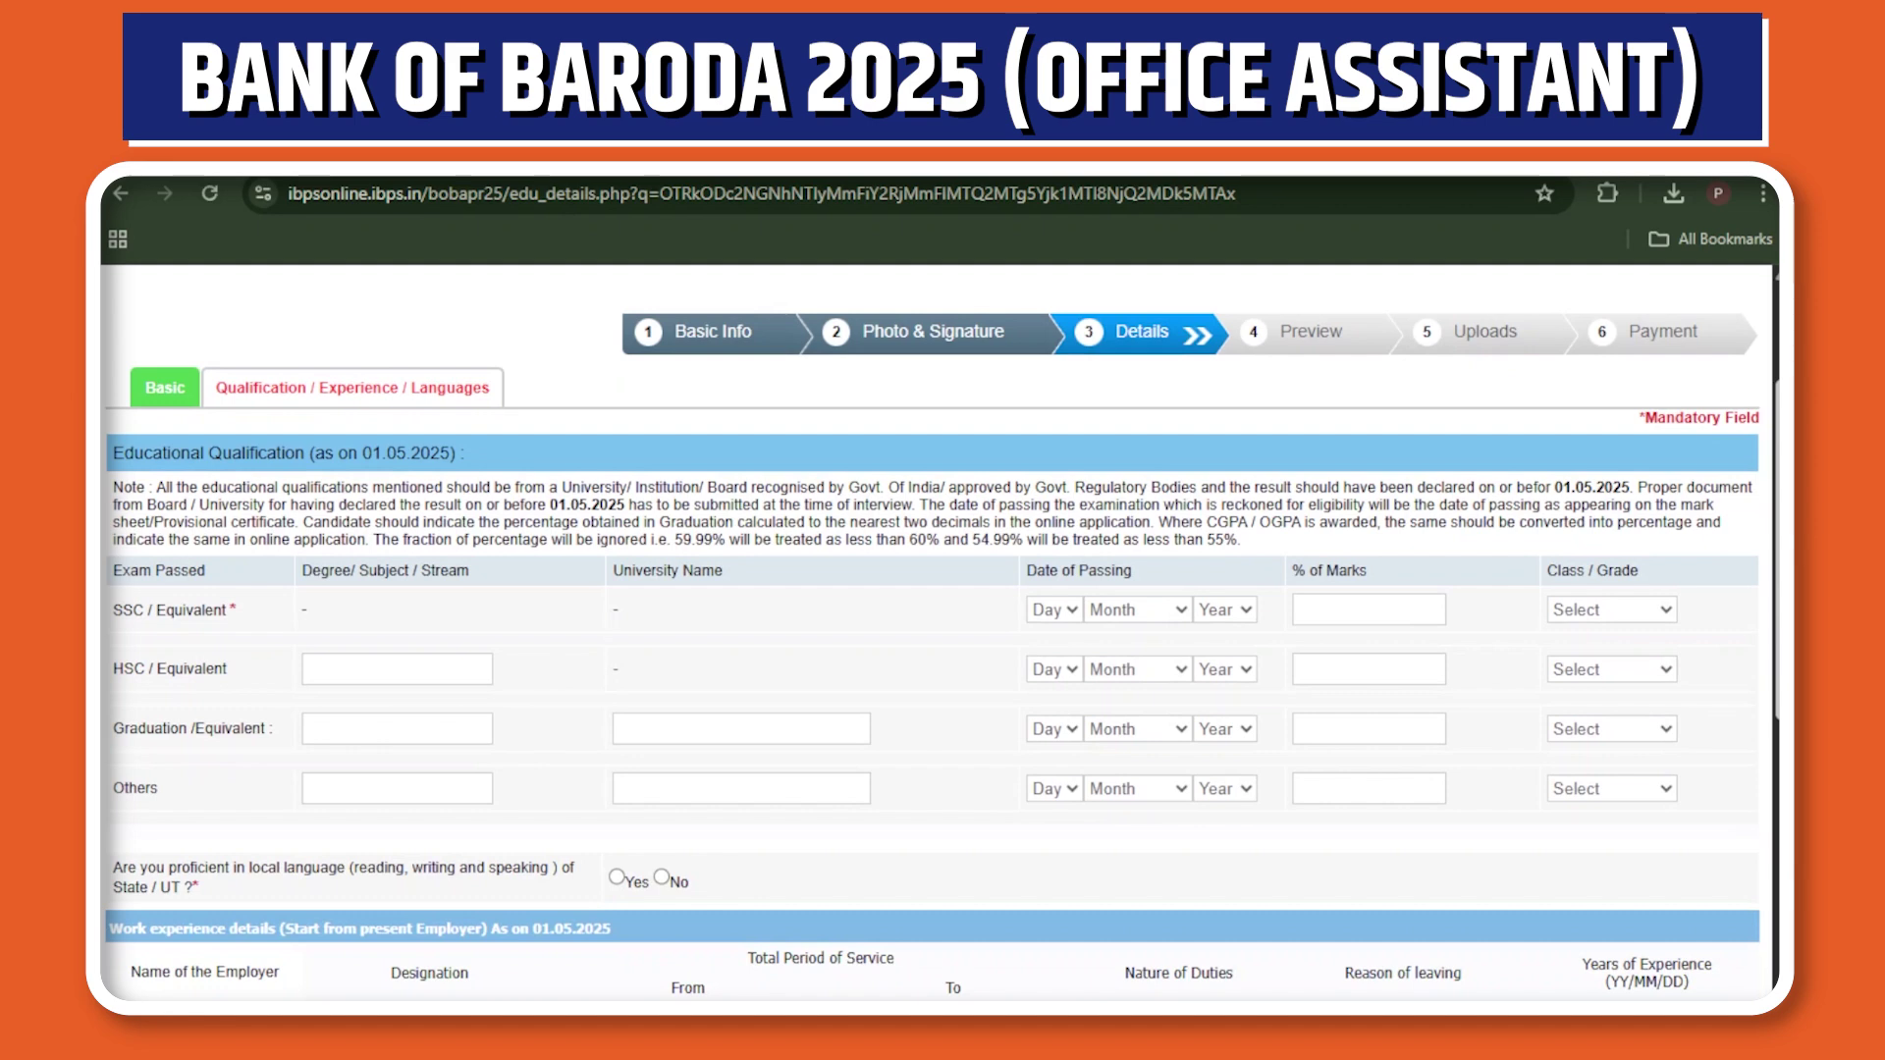
pyautogui.scroll(-5, 381, 698)
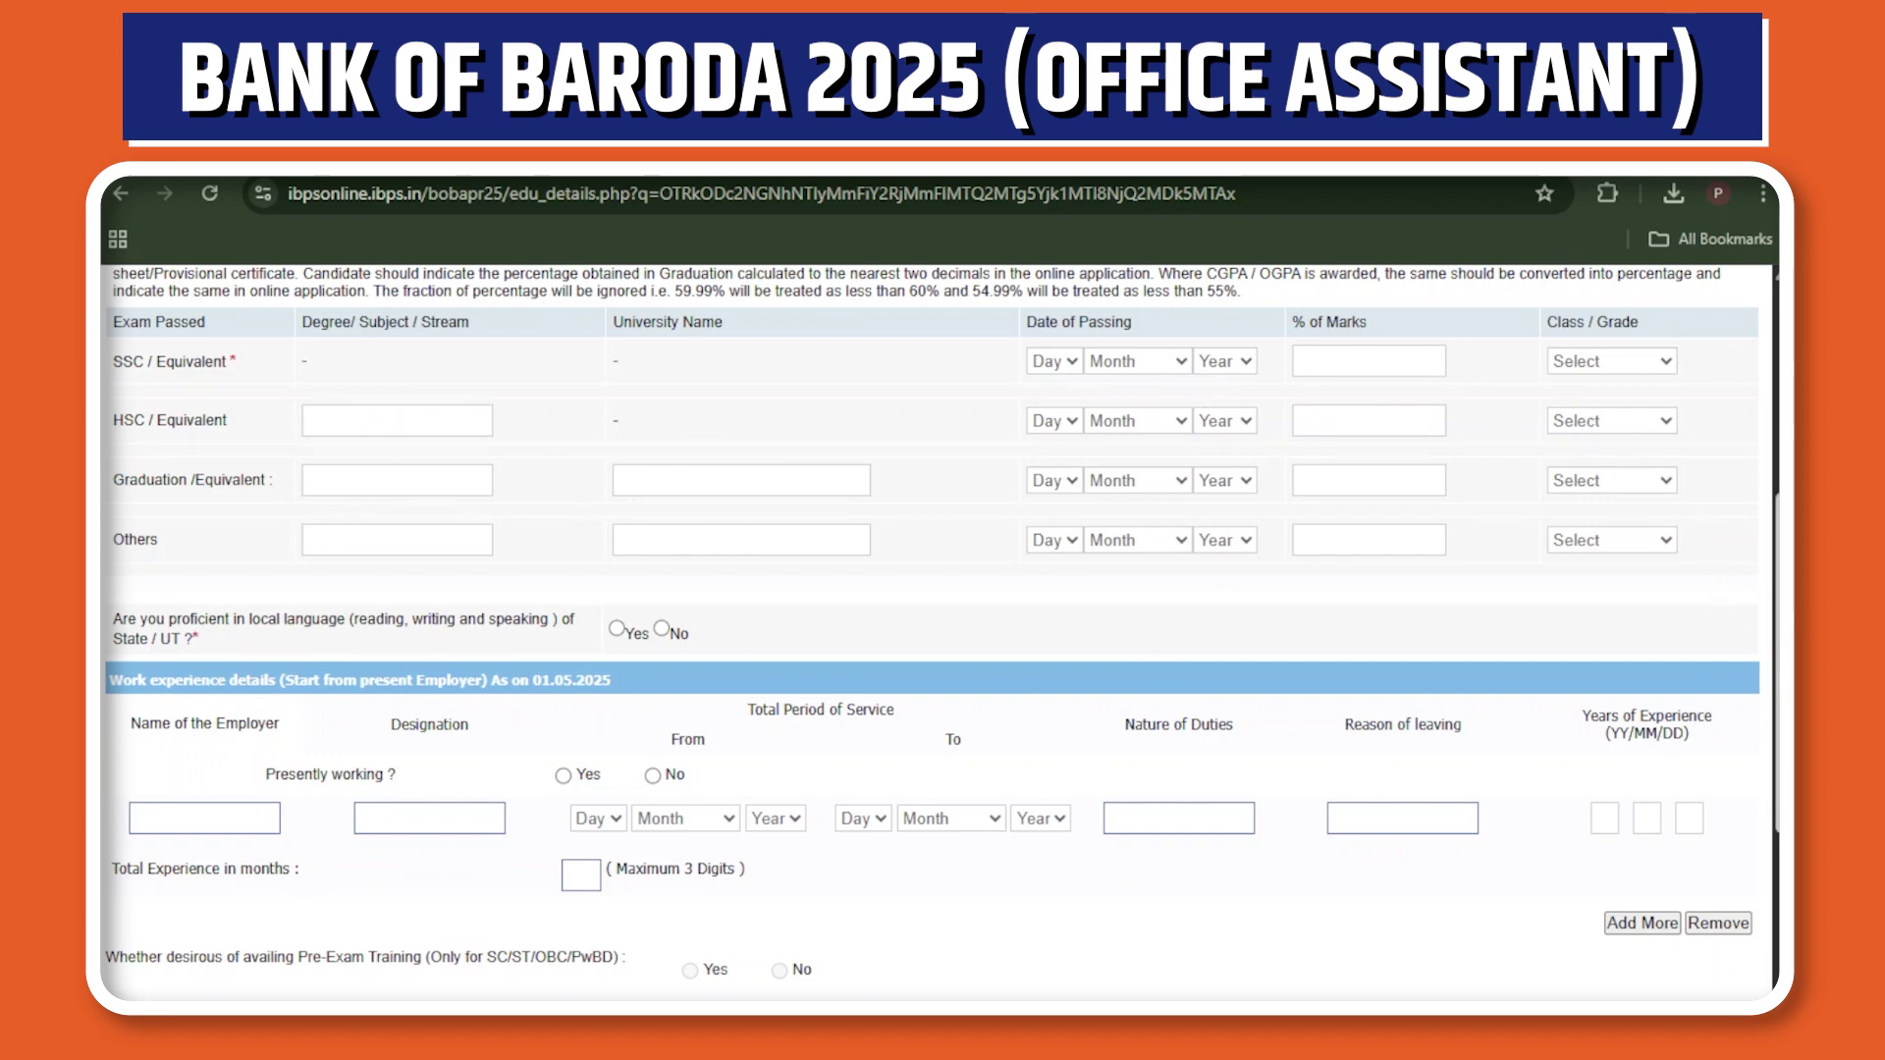
pyautogui.scroll(-3, 578, 749)
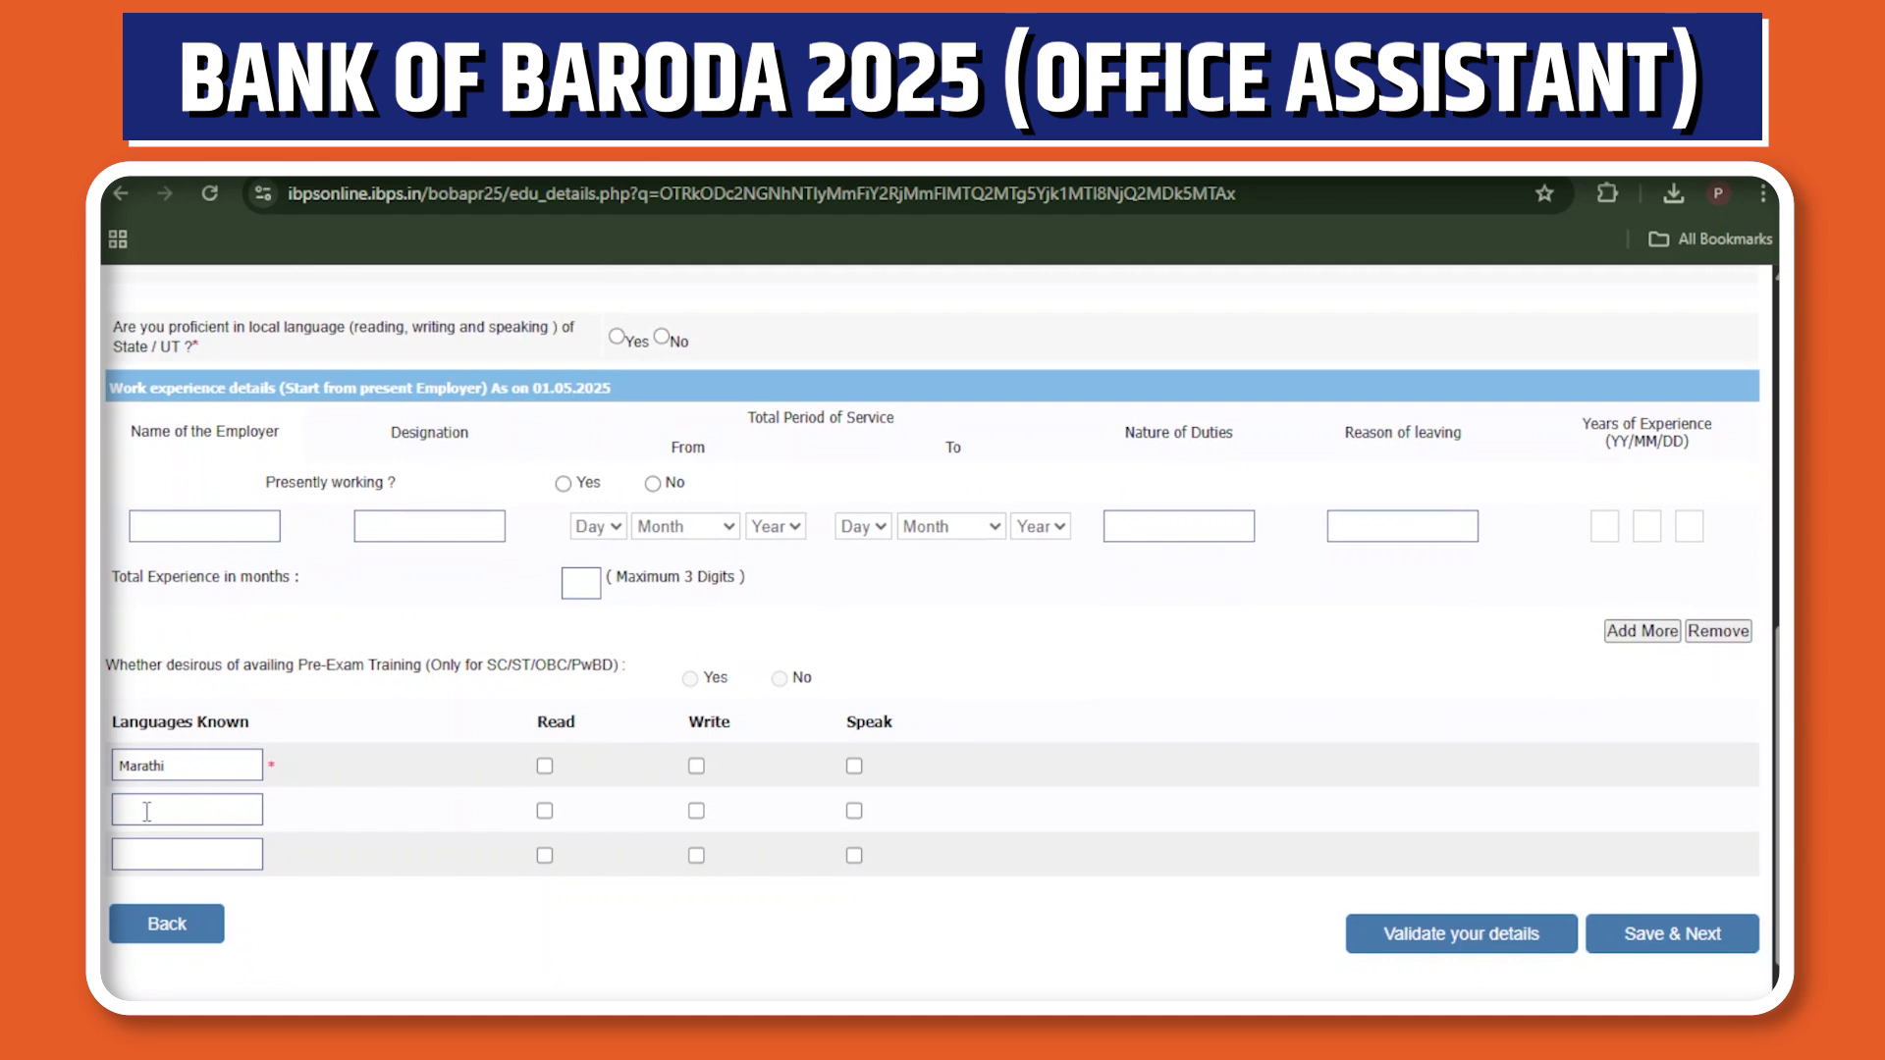
pyautogui.write('hindi')
pyautogui.click(154, 857)
pyautogui.write('english')
# Tick Read, Write and Speak for the Marathi, hindi and english language rows.
pyautogui.click(545, 767)
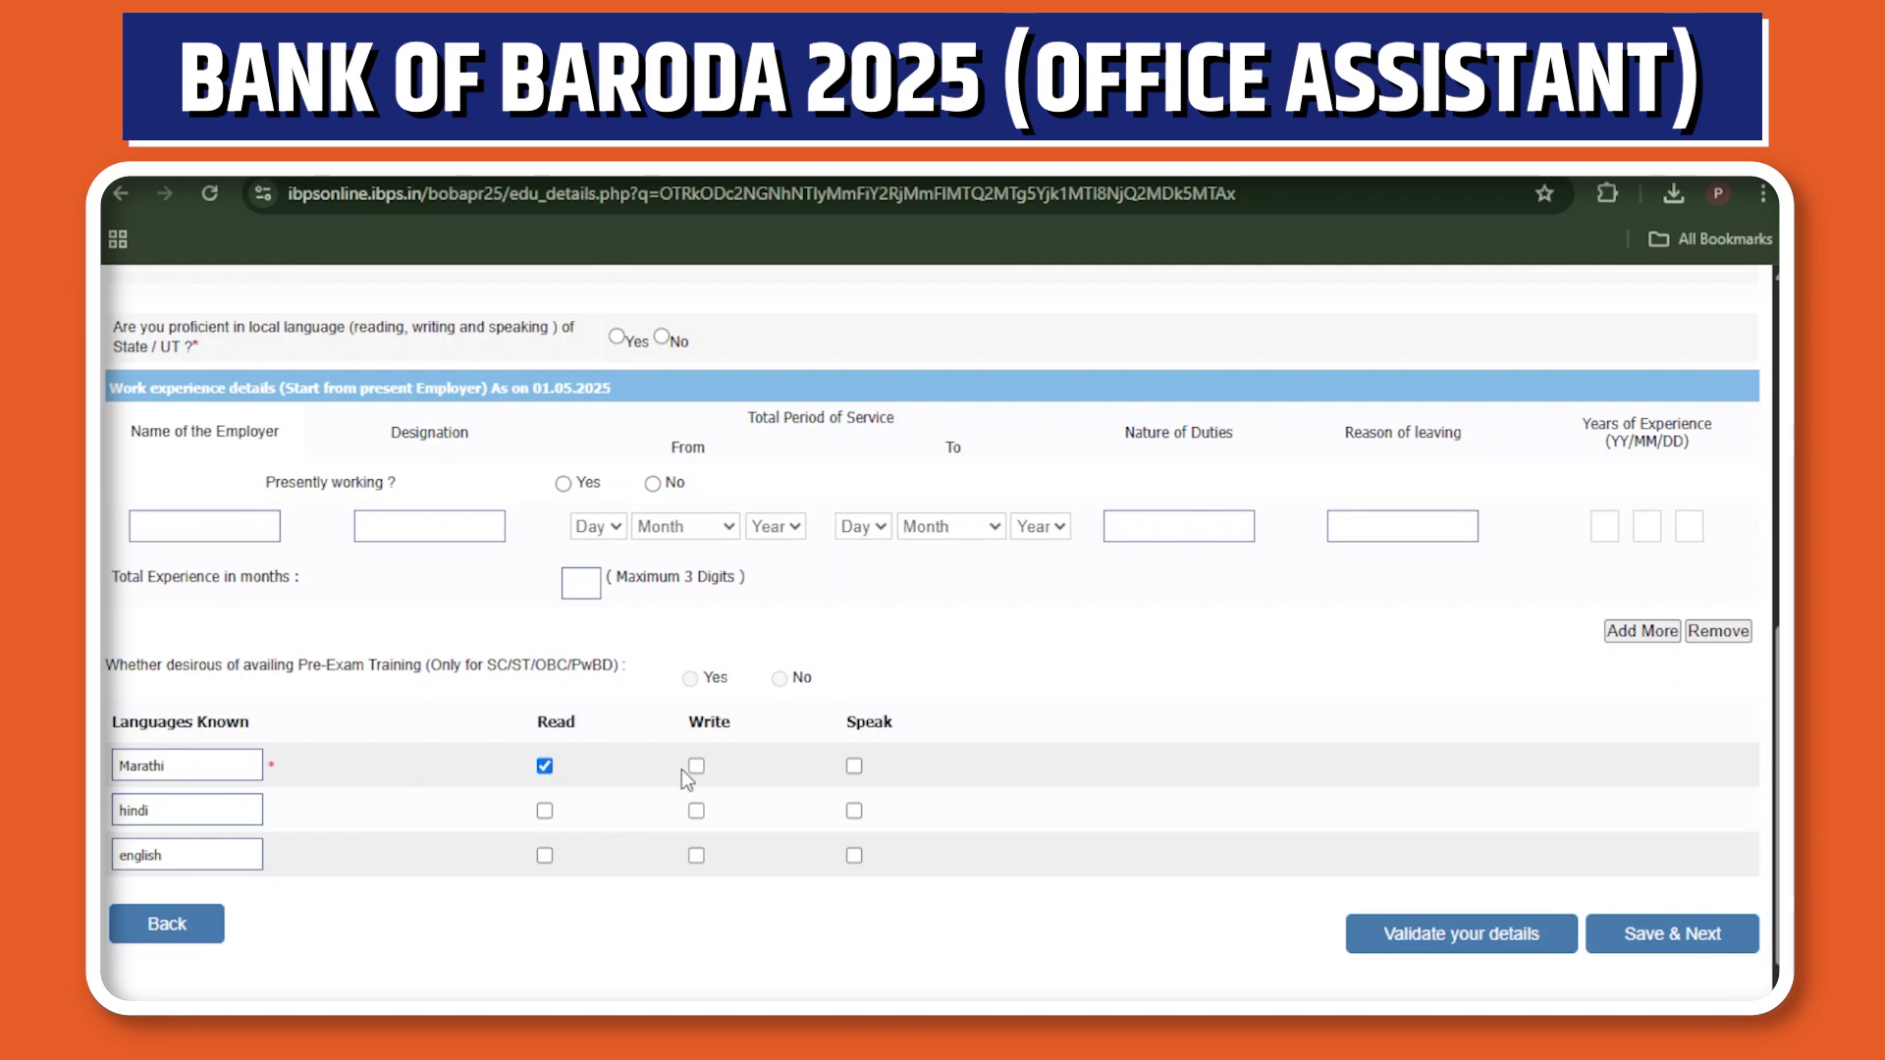
pyautogui.click(856, 767)
pyautogui.click(544, 812)
pyautogui.click(855, 856)
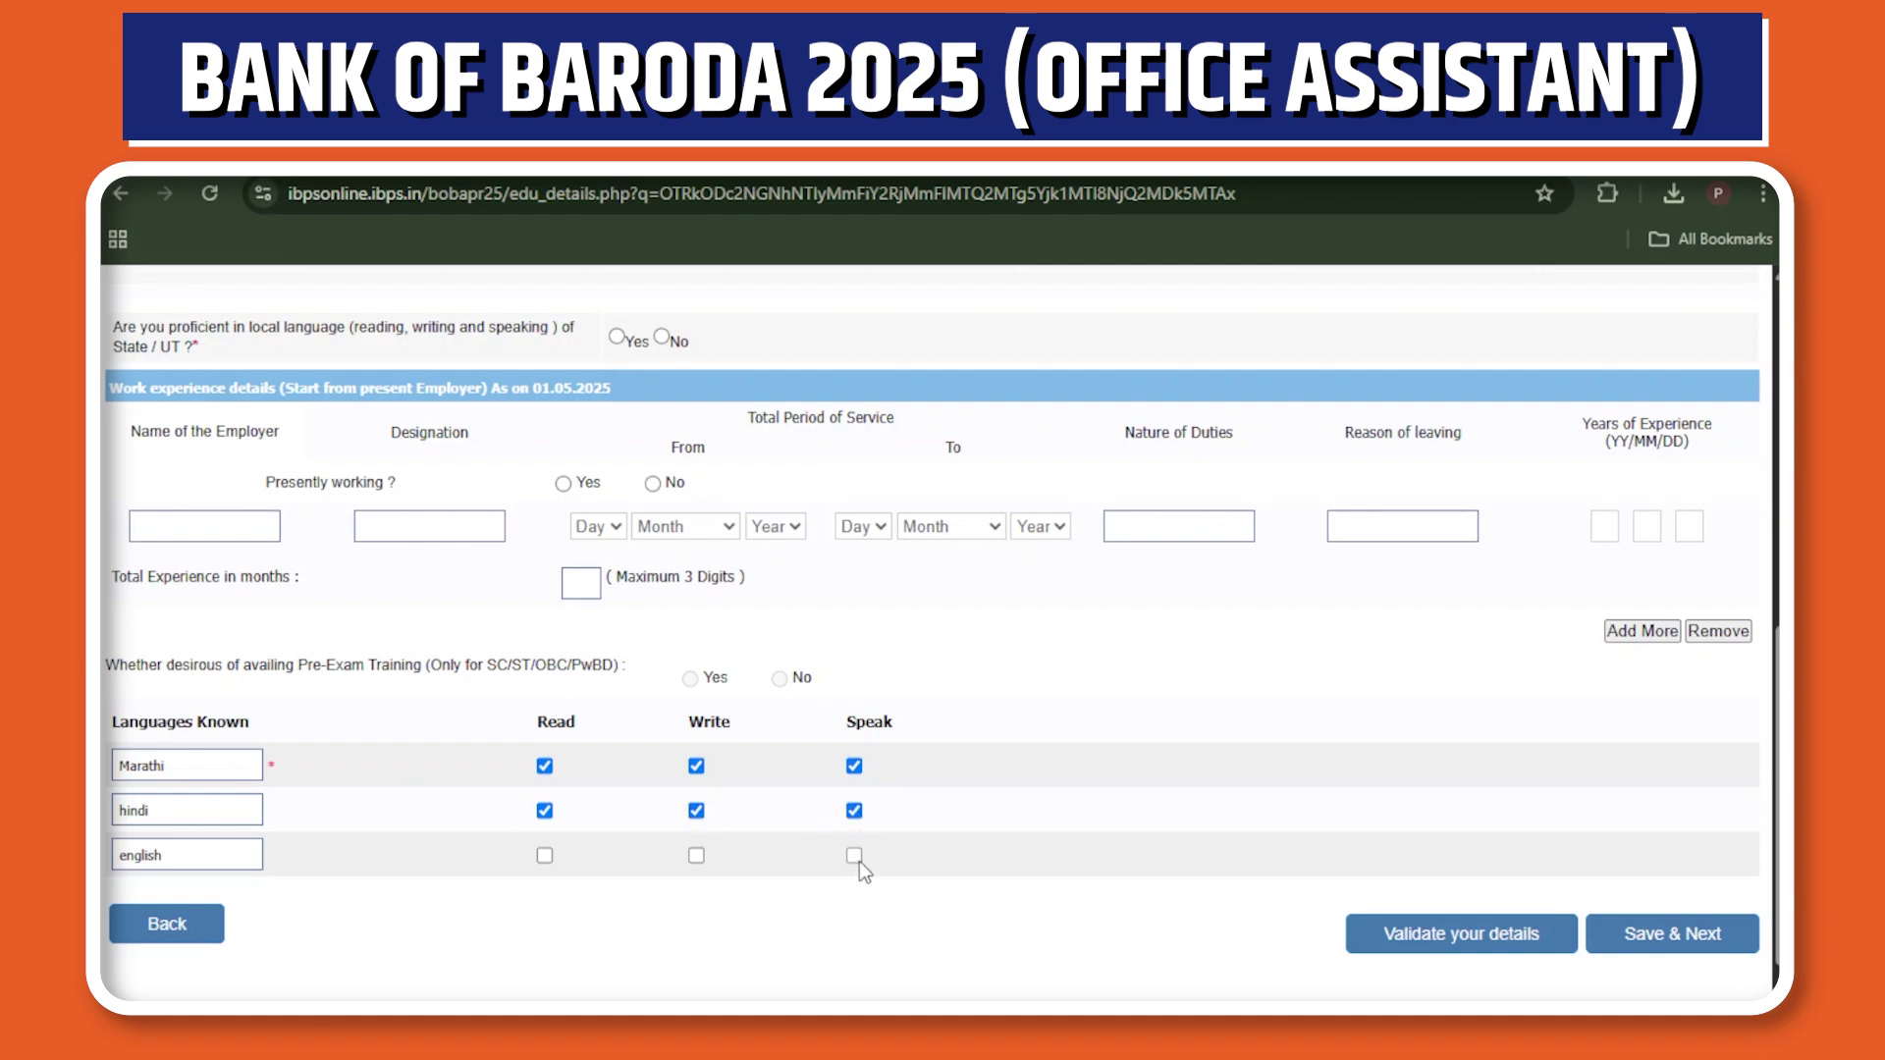
pyautogui.click(696, 856)
pyautogui.click(544, 856)
pyautogui.scroll(6, 1771, 834)
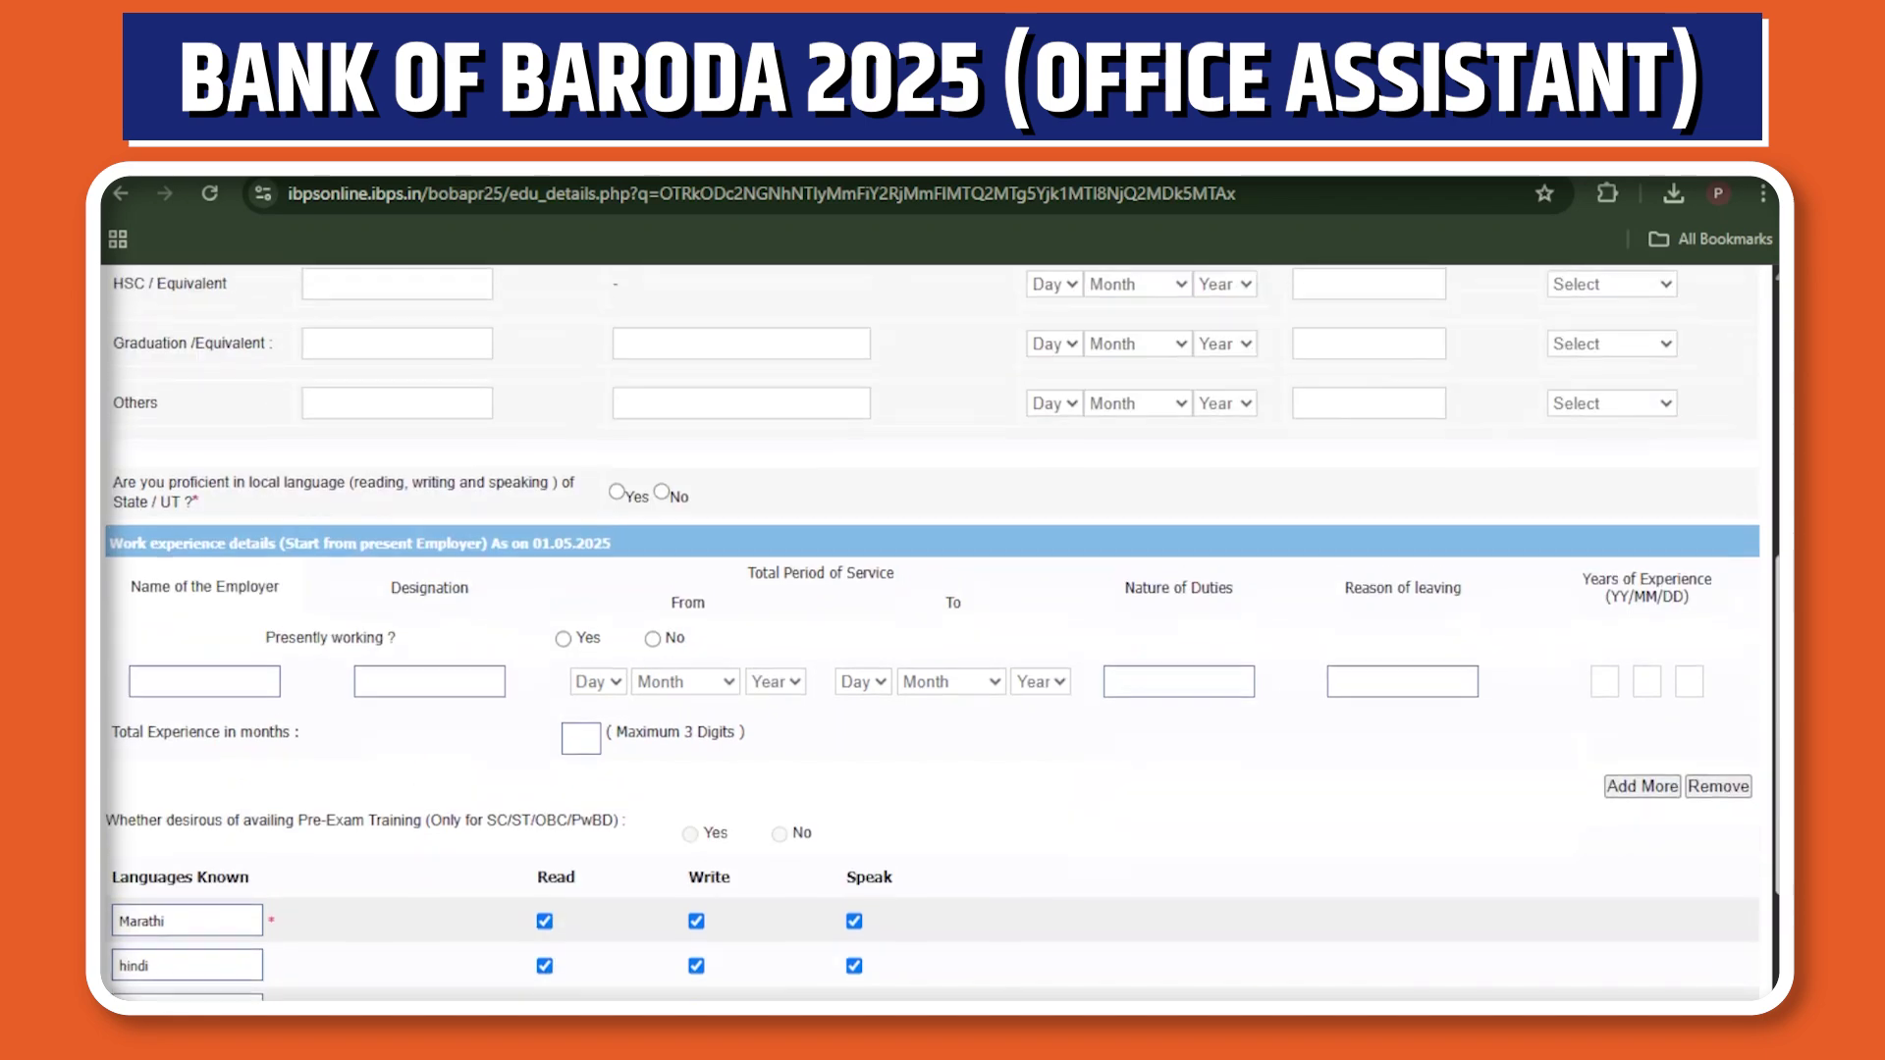
pyautogui.scroll(1, 941, 626)
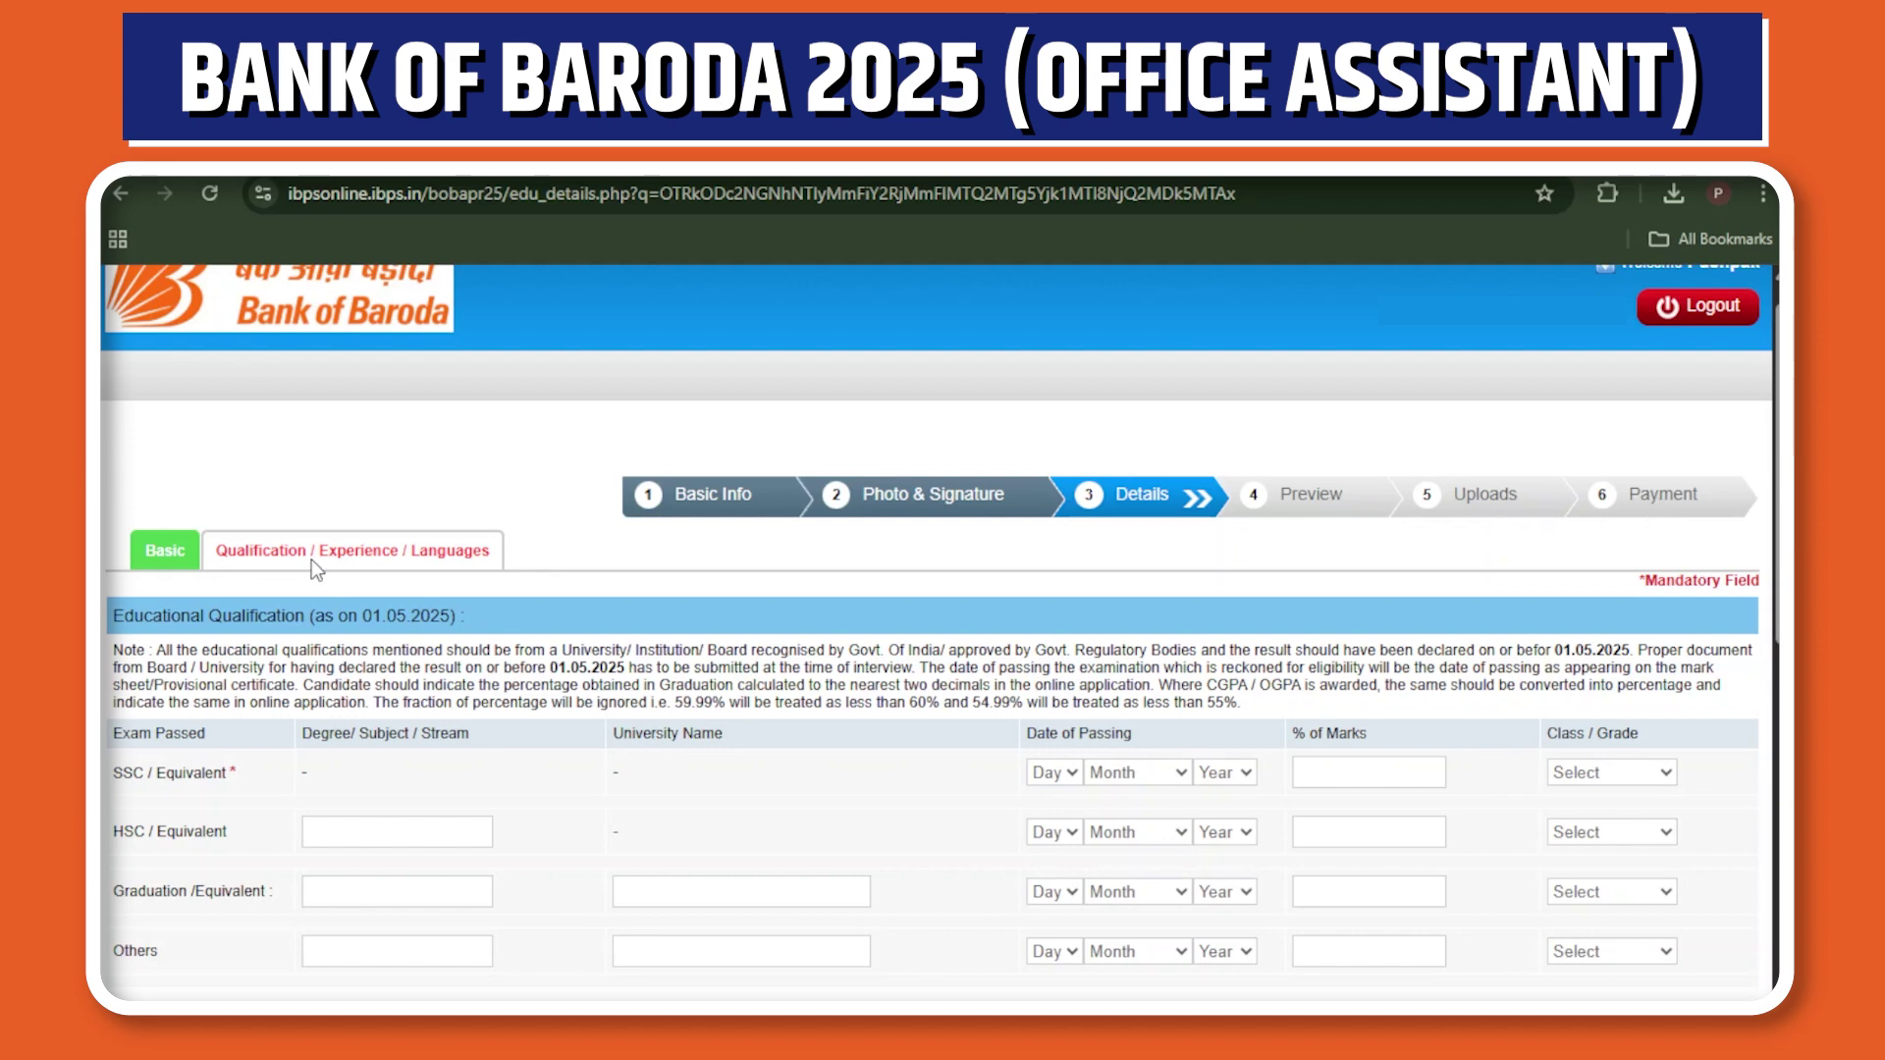
pyautogui.click(163, 570)
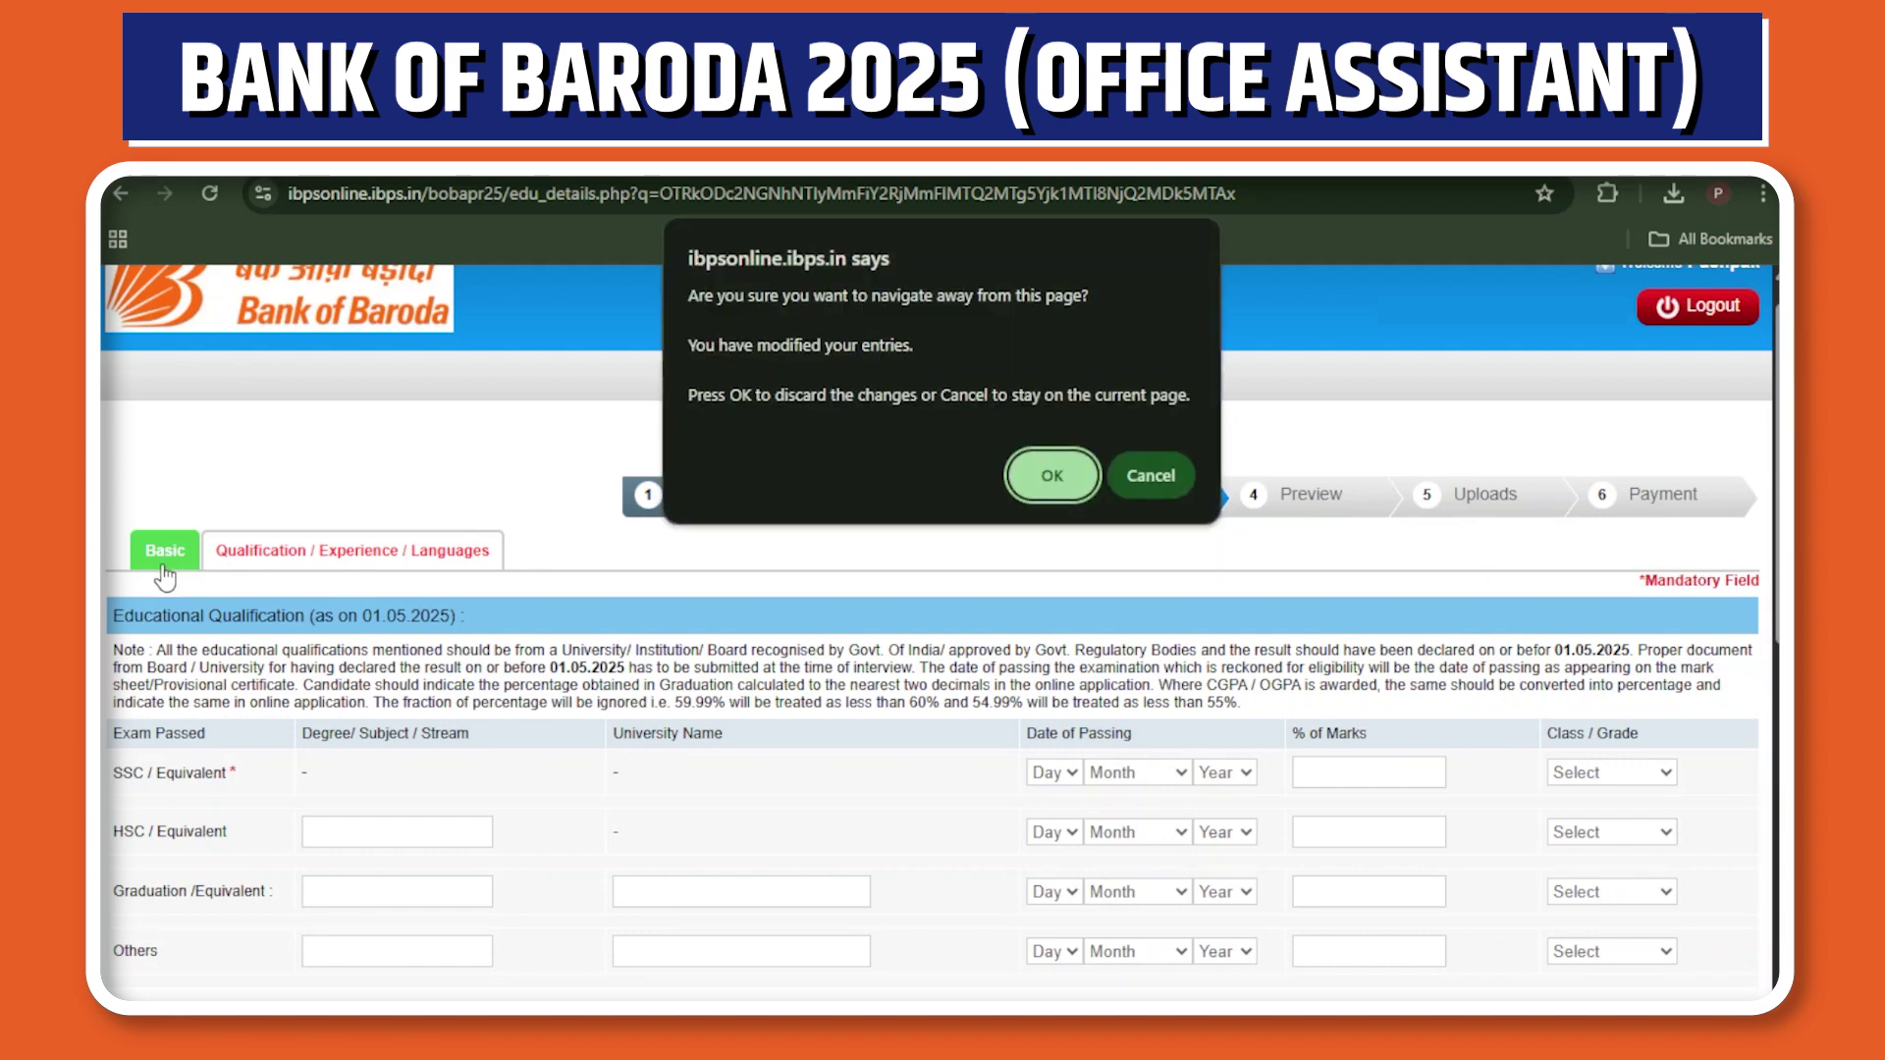
pyautogui.click(1174, 475)
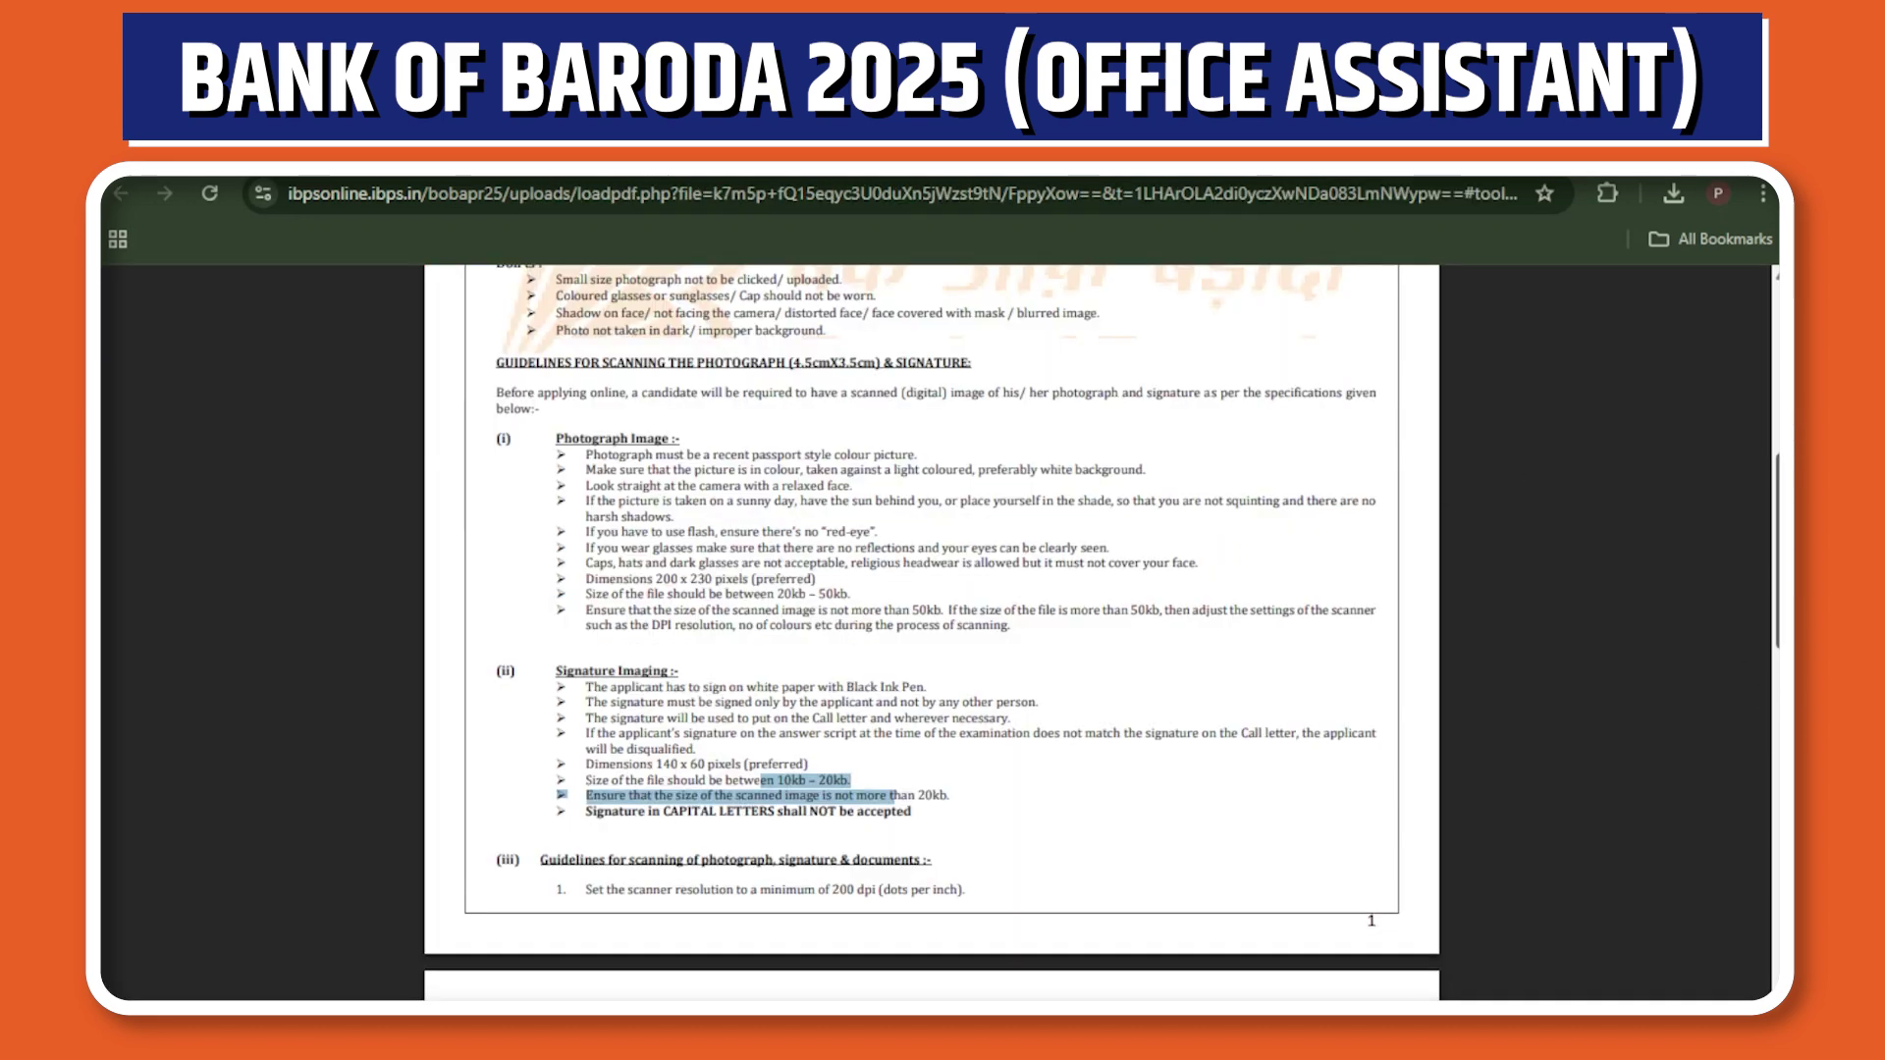
pyautogui.scroll(6, 930, 633)
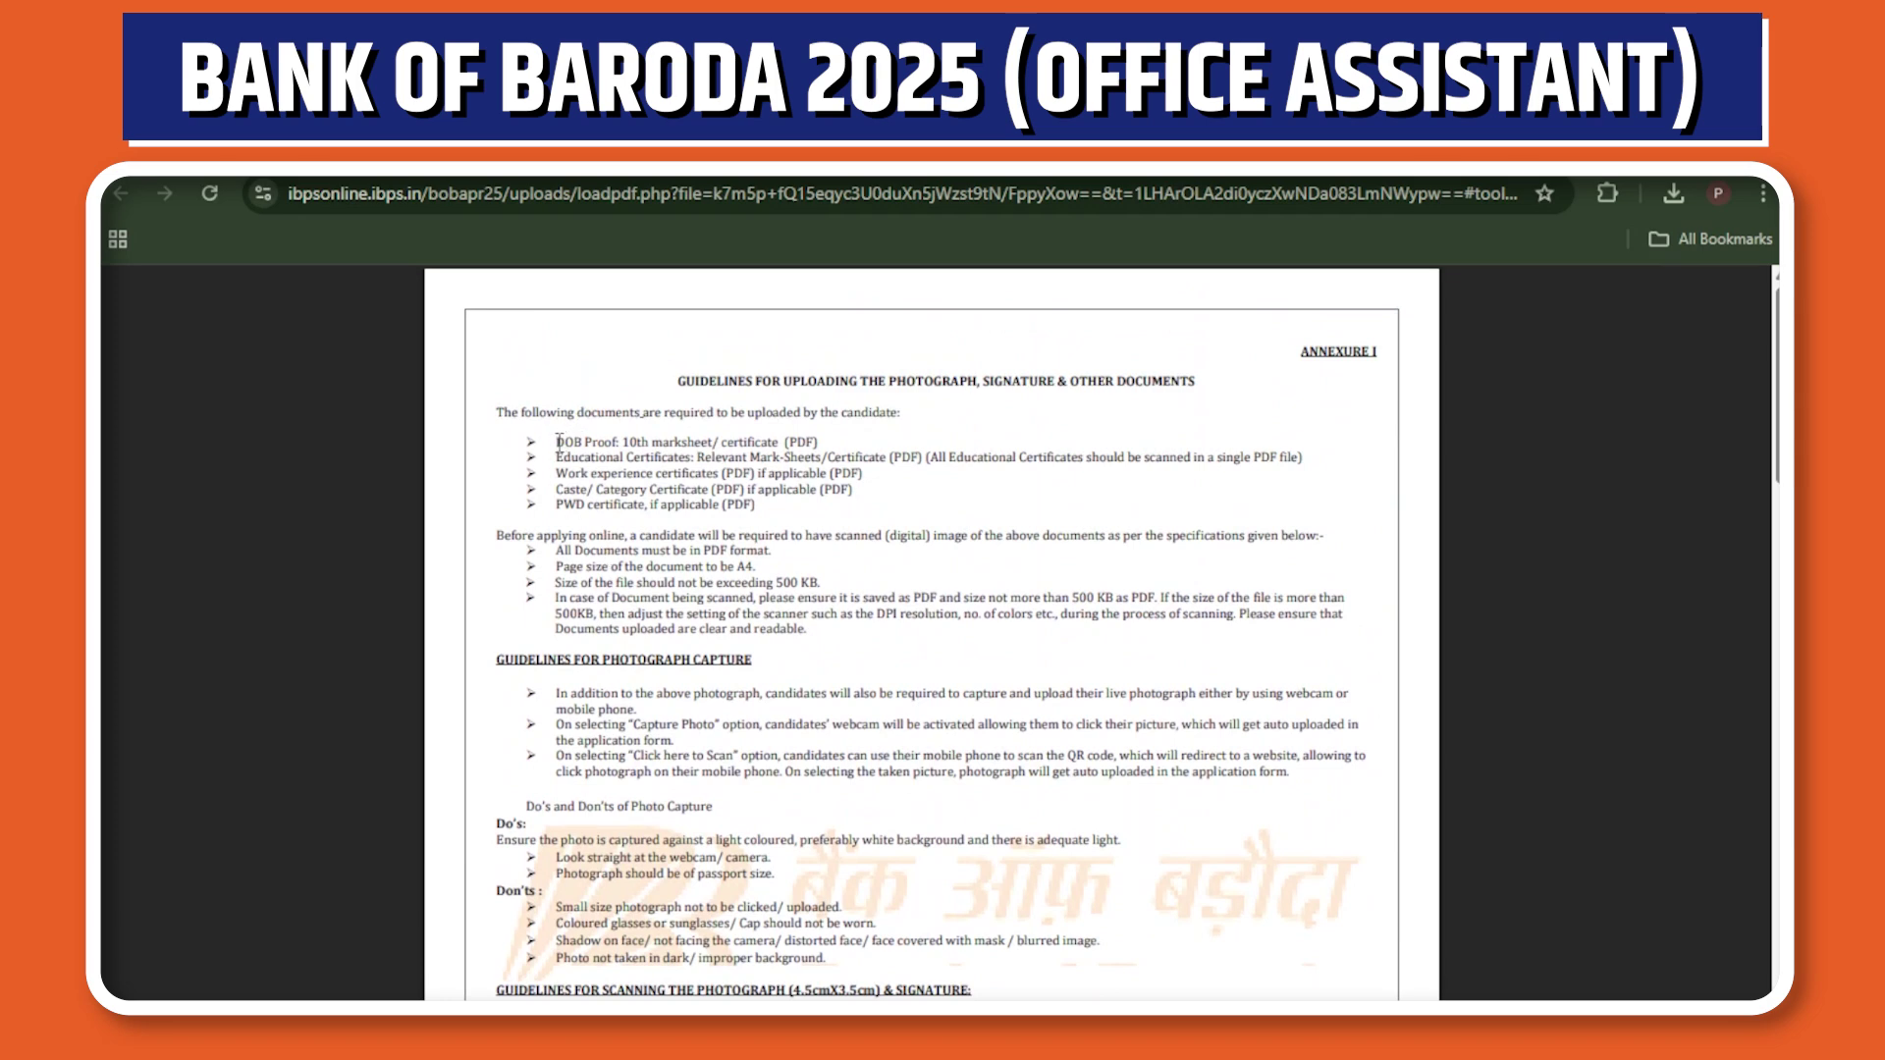
pyautogui.moveTo(552, 444); pyautogui.dragTo(768, 516)
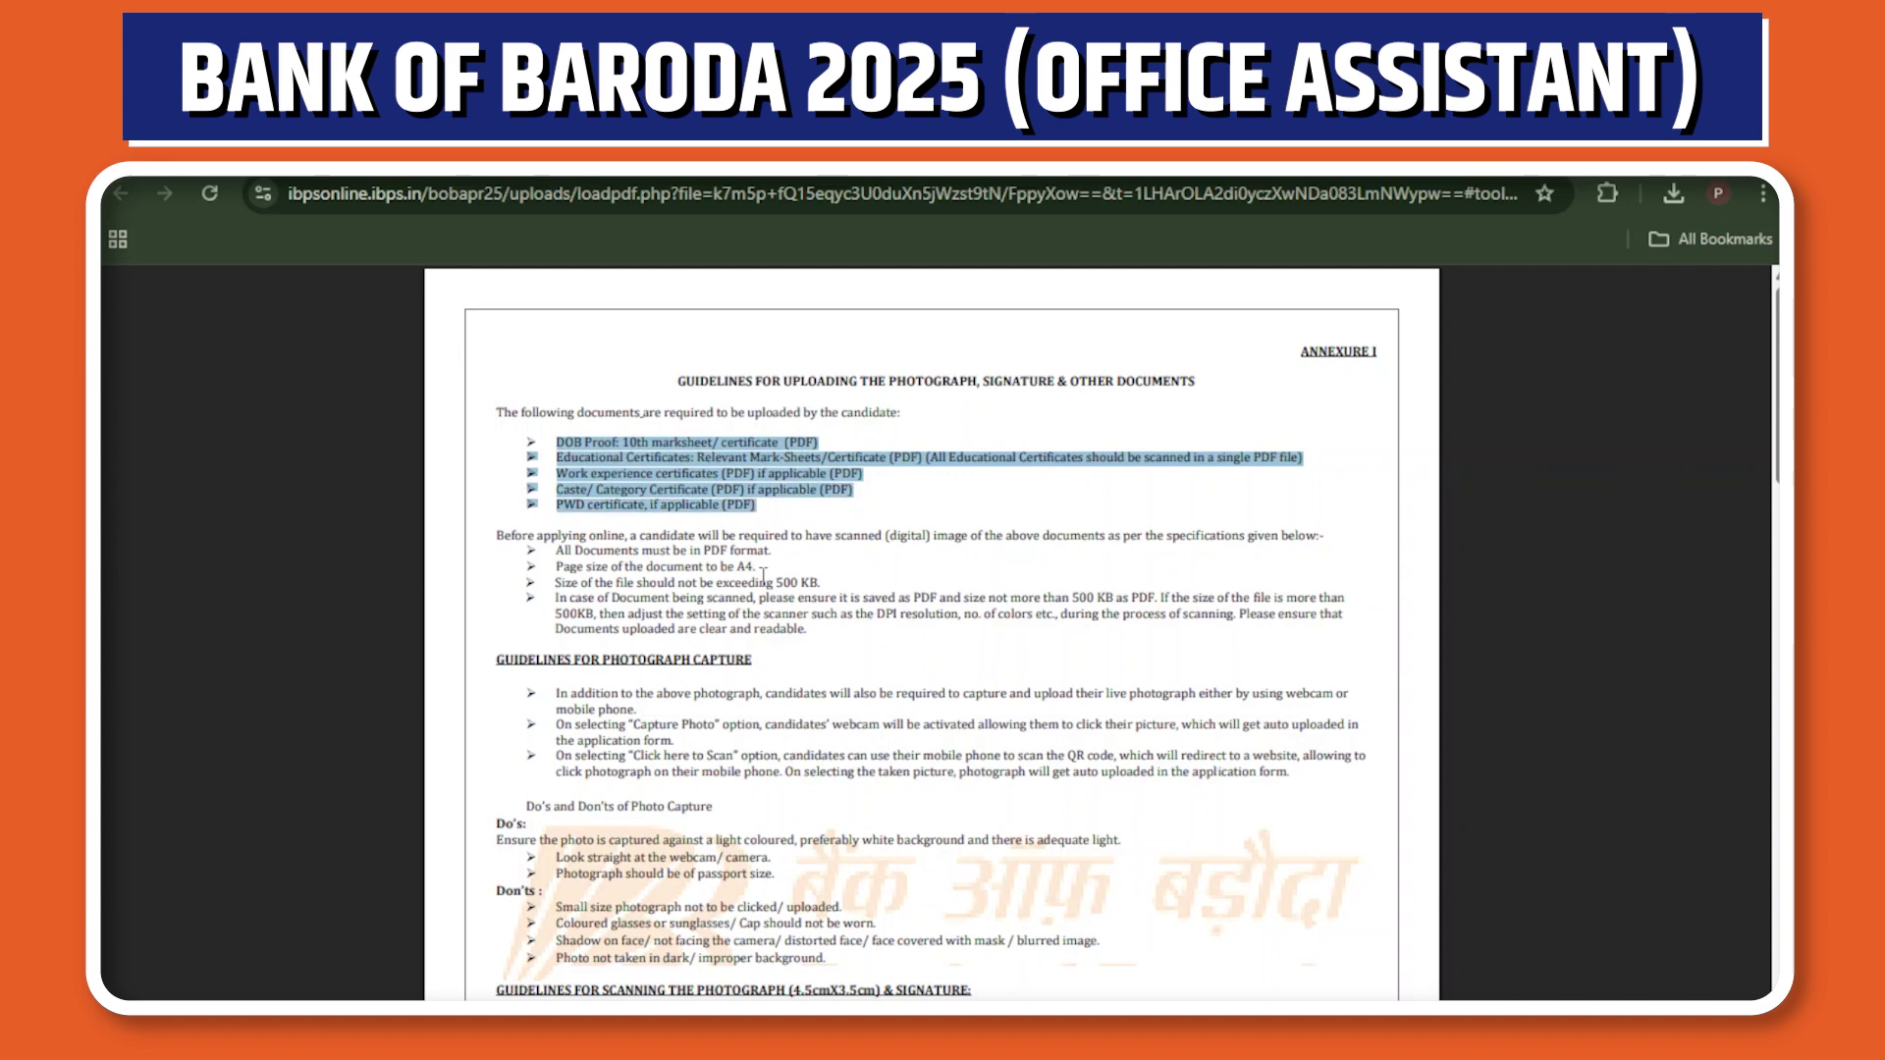
pyautogui.moveTo(825, 583); pyautogui.dragTo(541, 581)
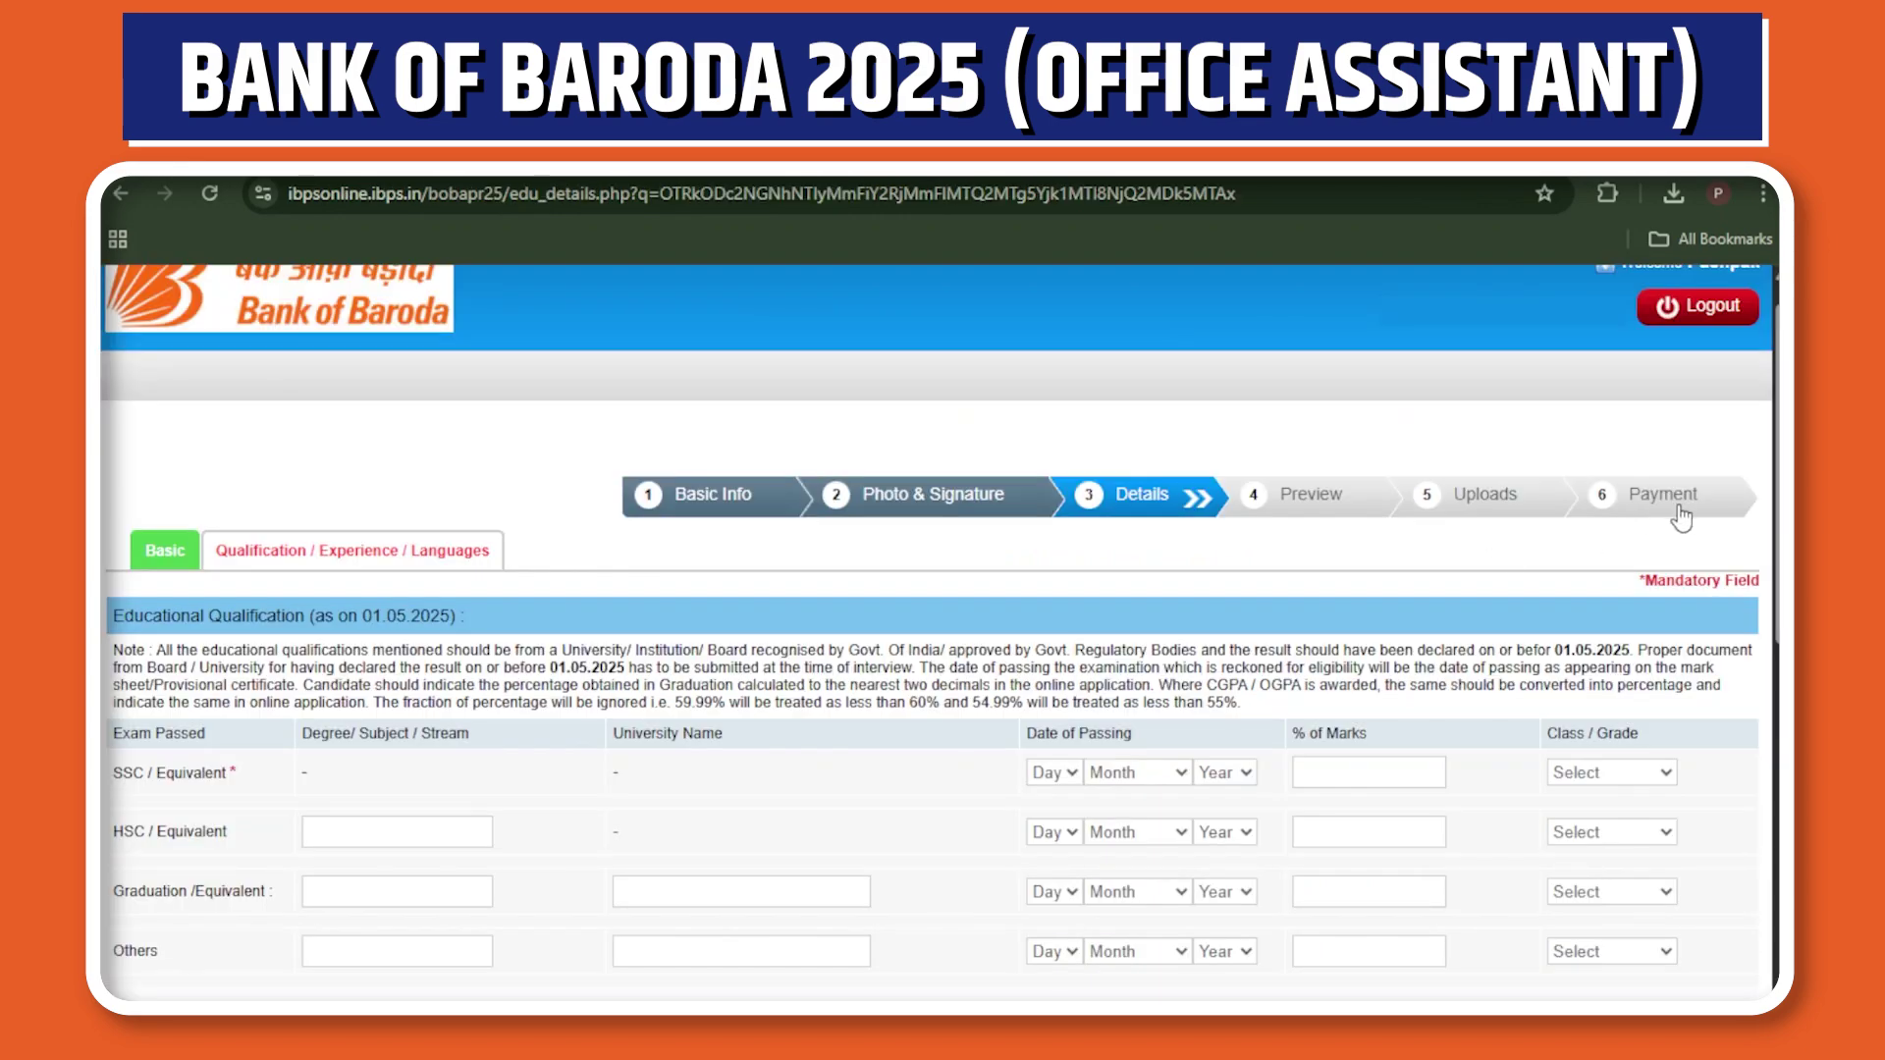
# Scroll through the filled qualification form to review the language entries.
pyautogui.scroll(-8, 940, 632)
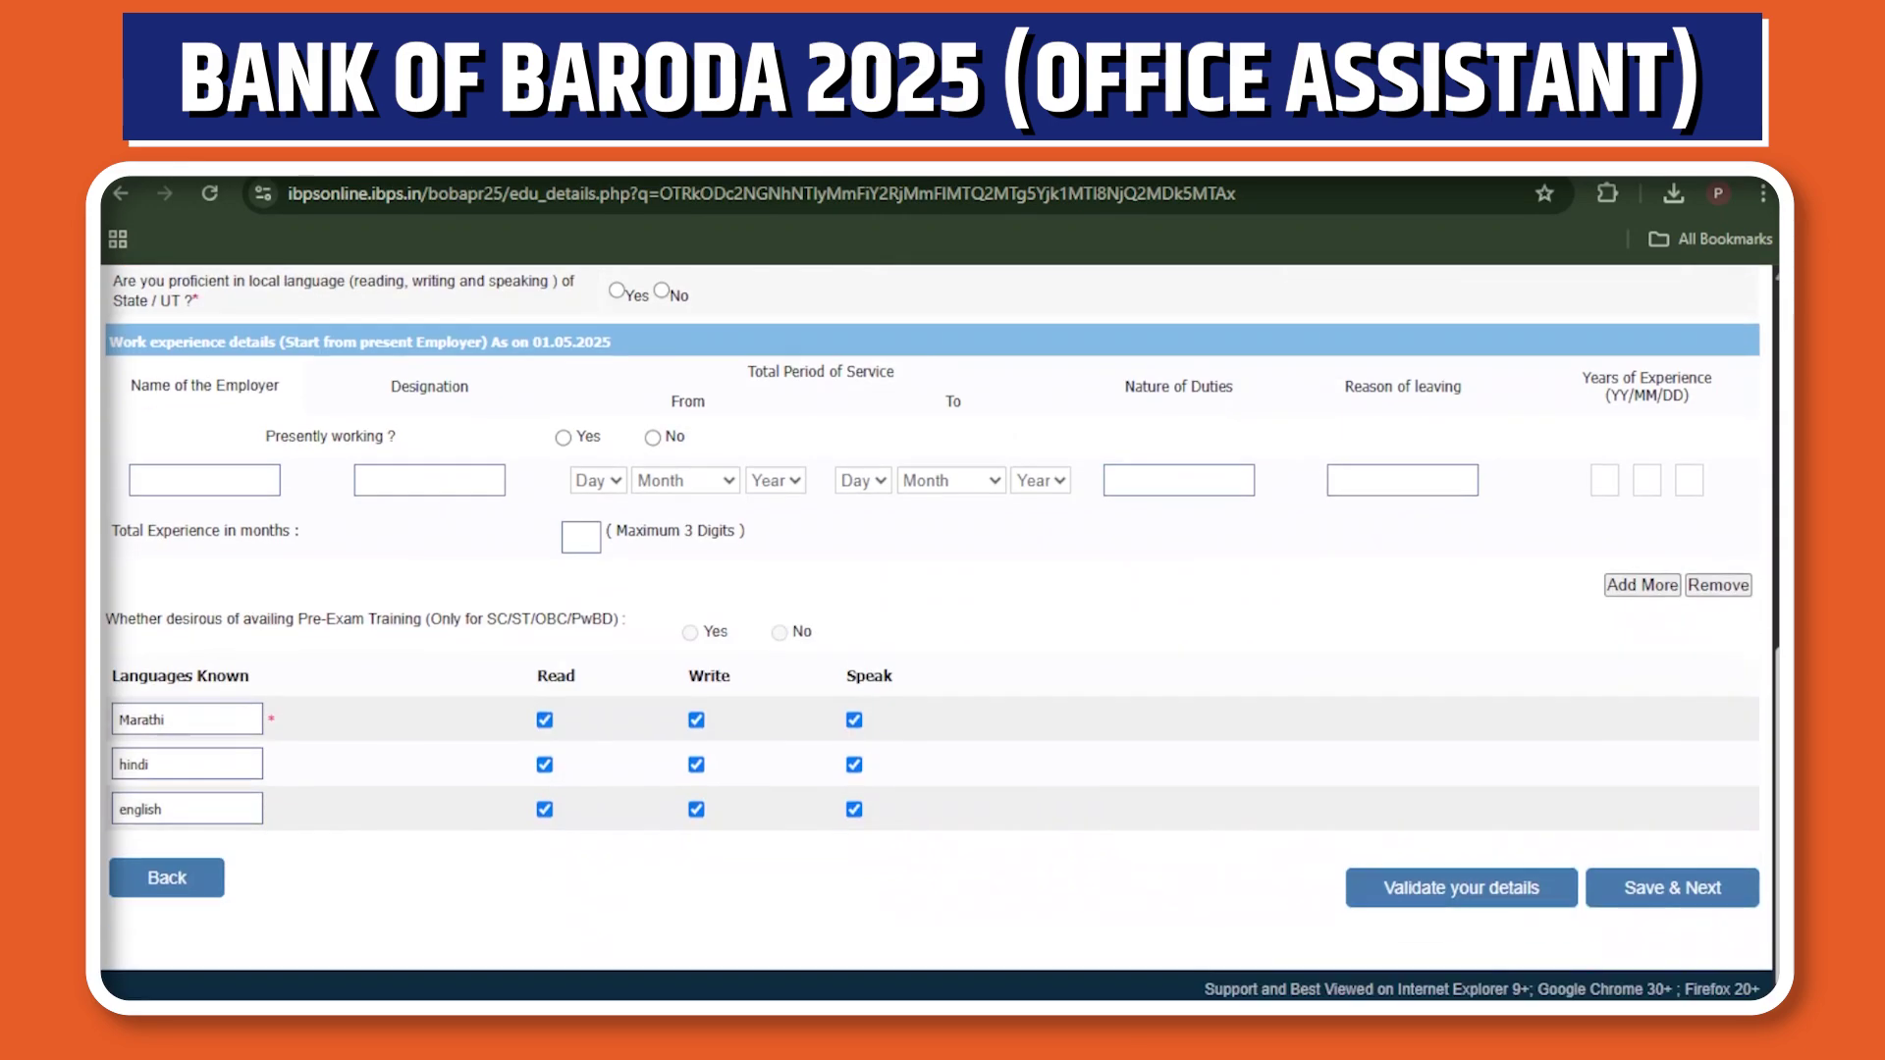
pyautogui.scroll(10, 941, 589)
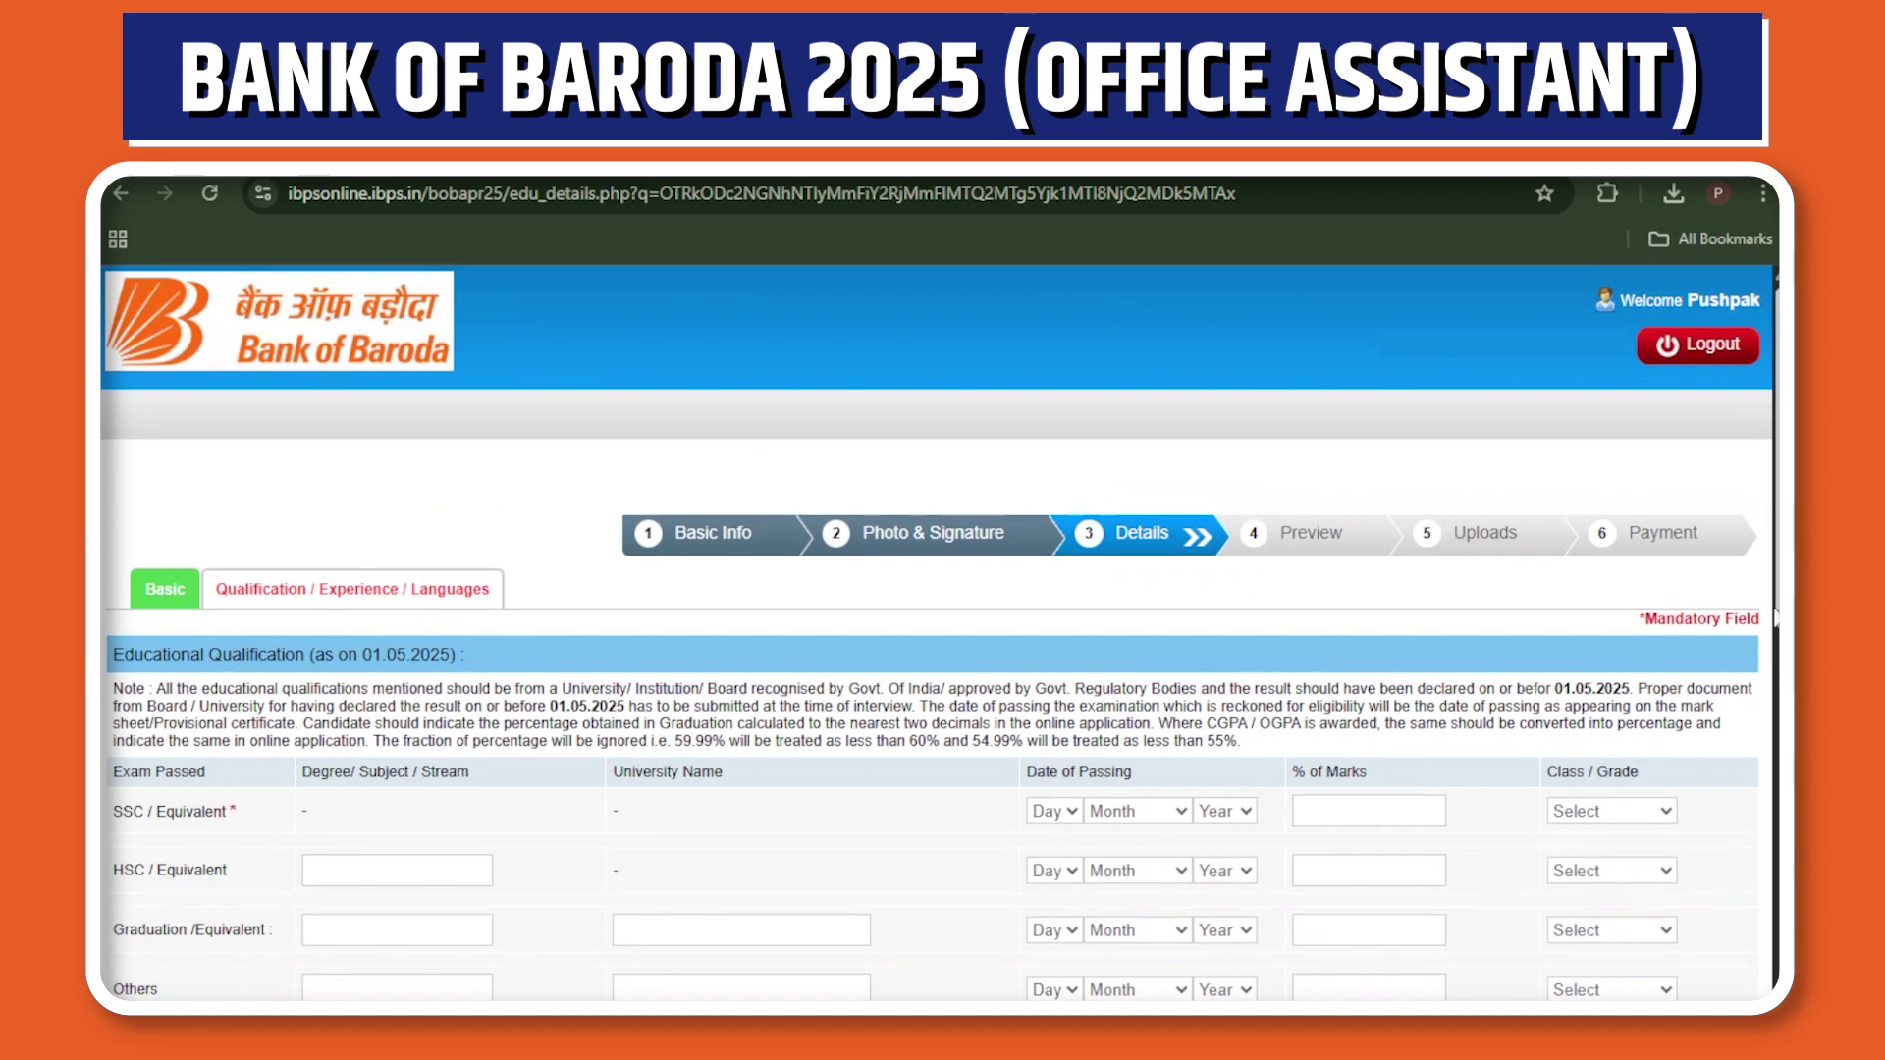
pyautogui.scroll(-10, 941, 638)
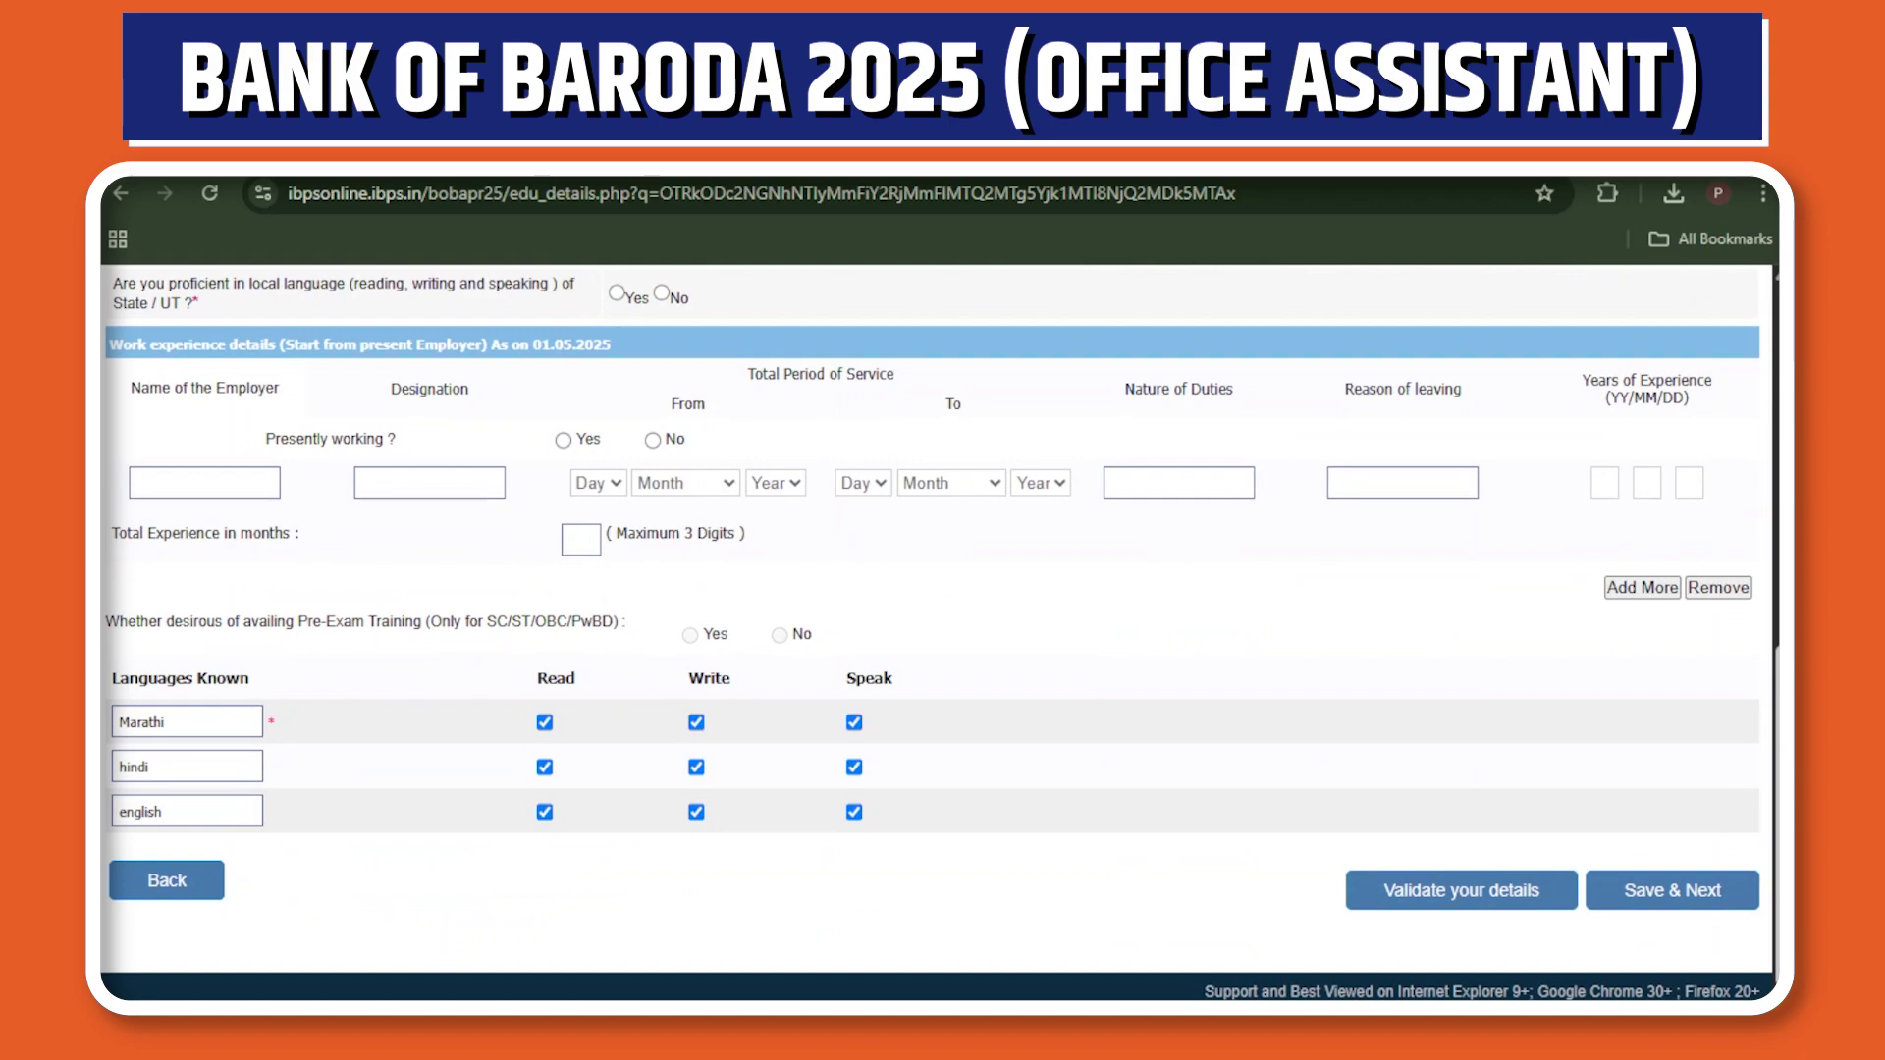
pyautogui.scroll(10, 940, 634)
pyautogui.scroll(-10, 941, 633)
pyautogui.scroll(9, 941, 633)
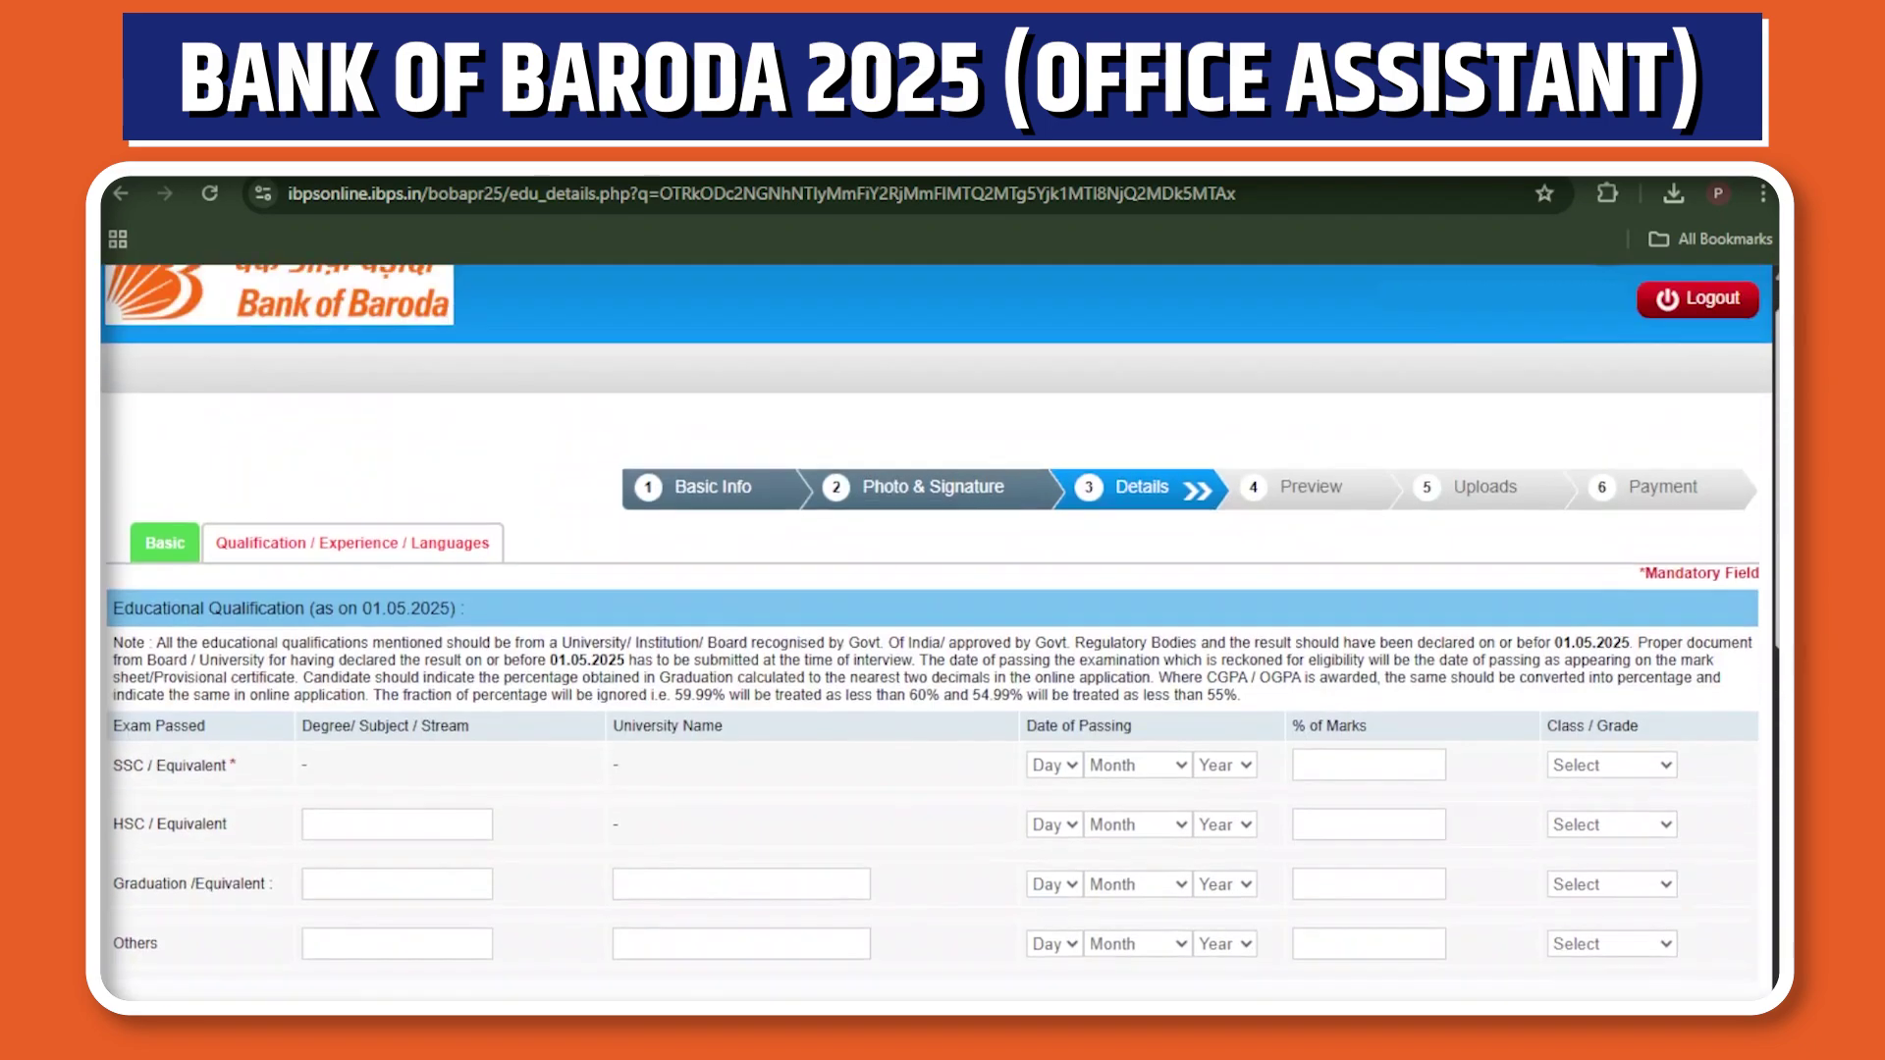
pyautogui.scroll(1, 941, 633)
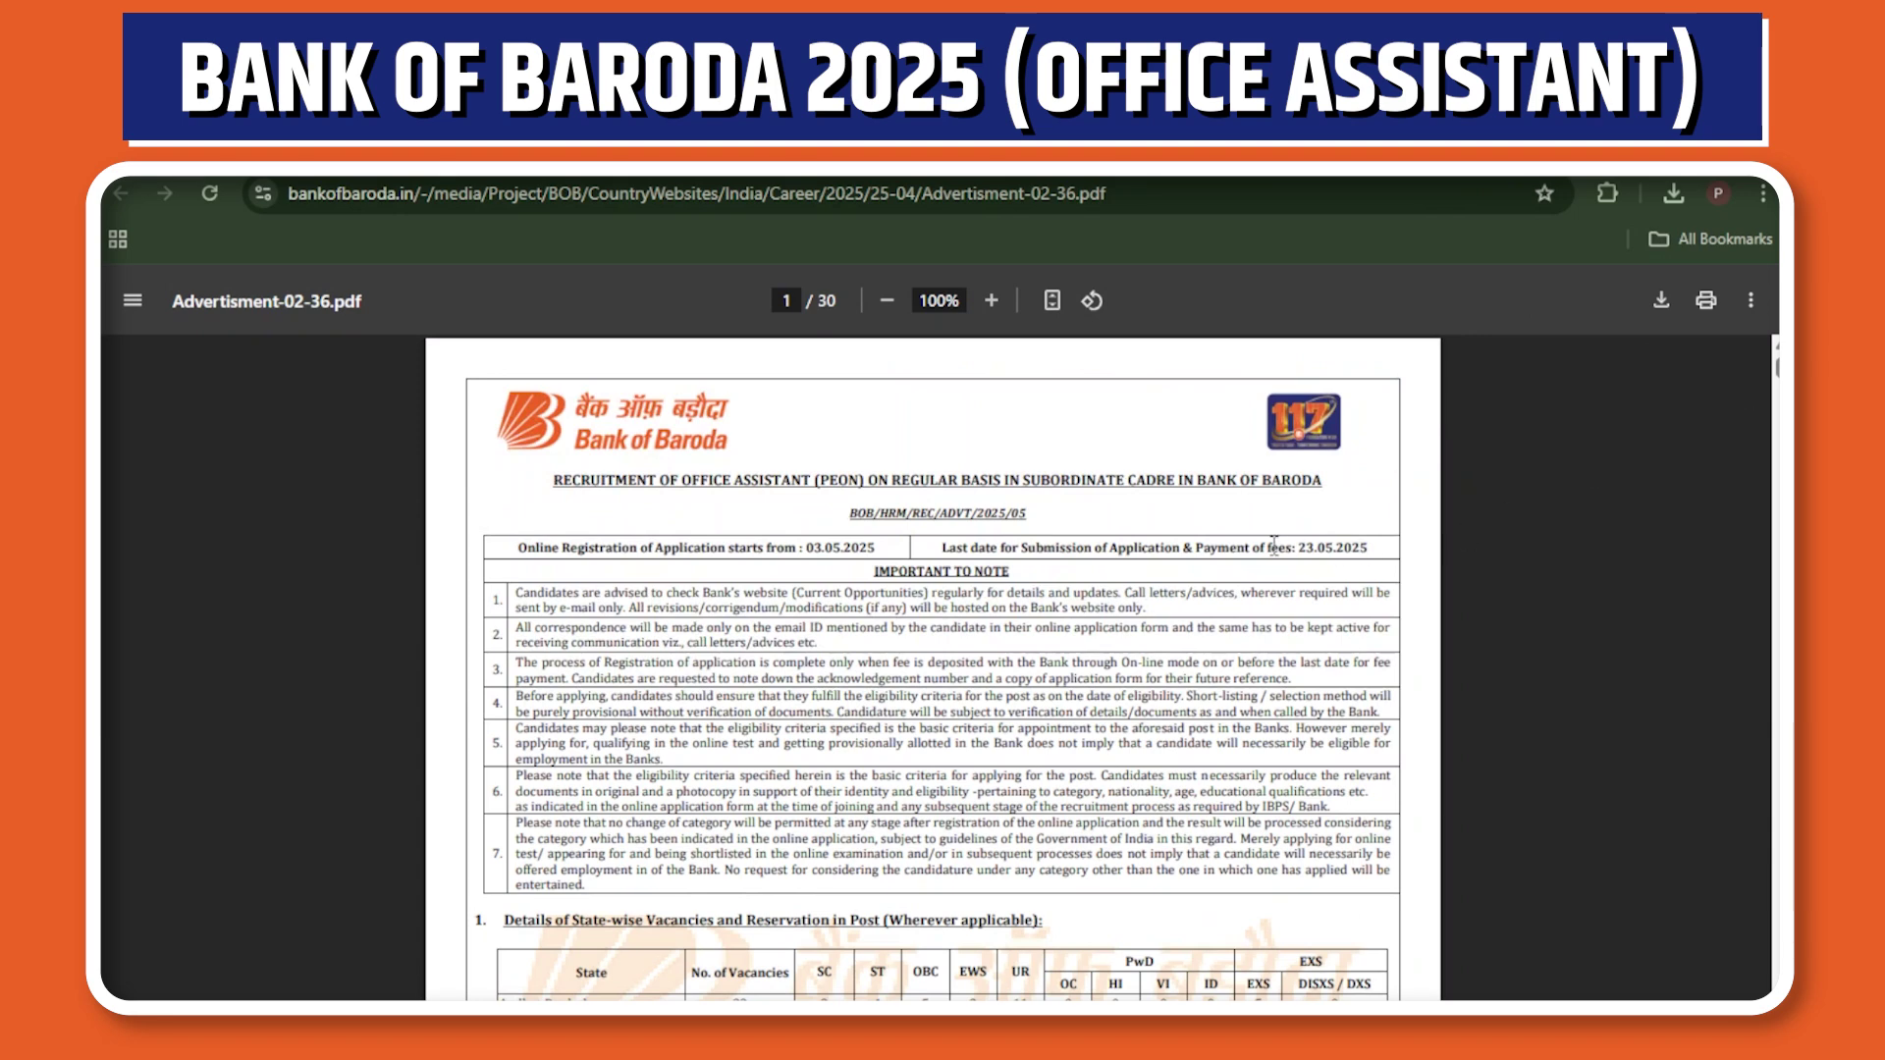
pyautogui.moveTo(1292, 547); pyautogui.dragTo(1419, 550)
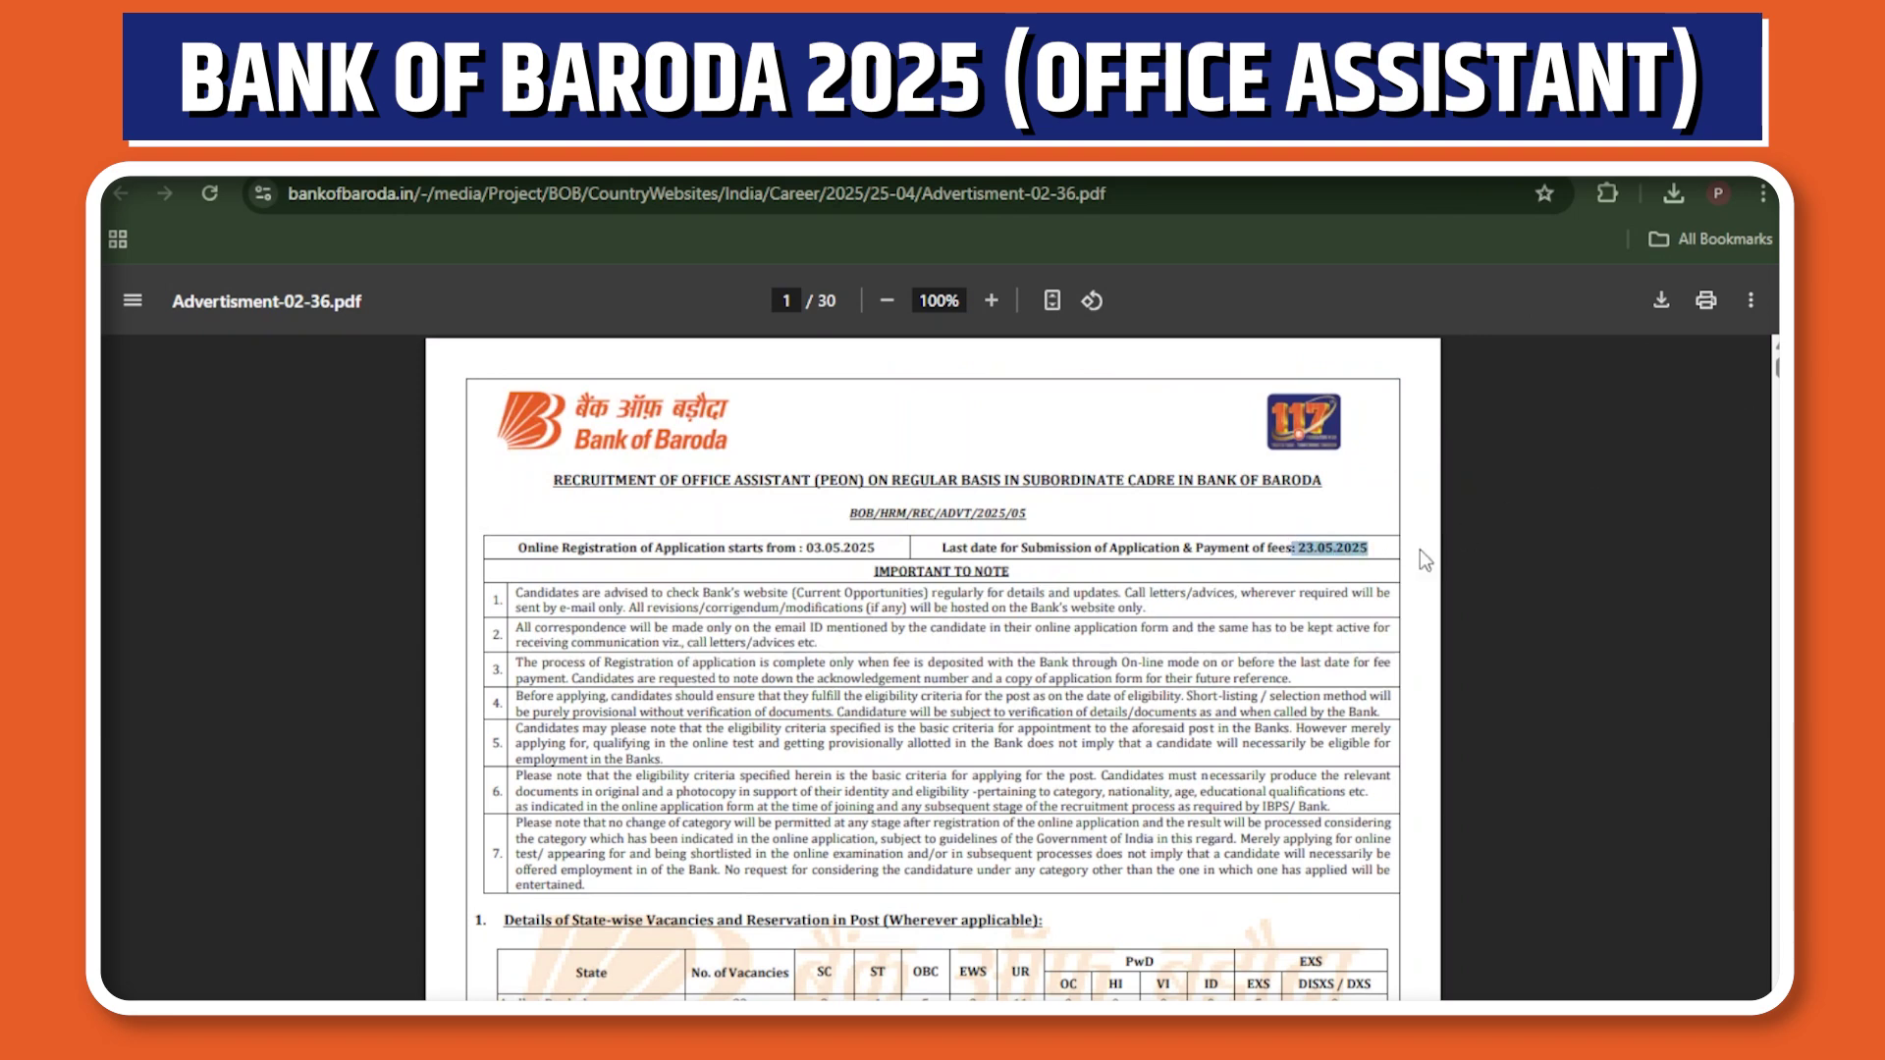